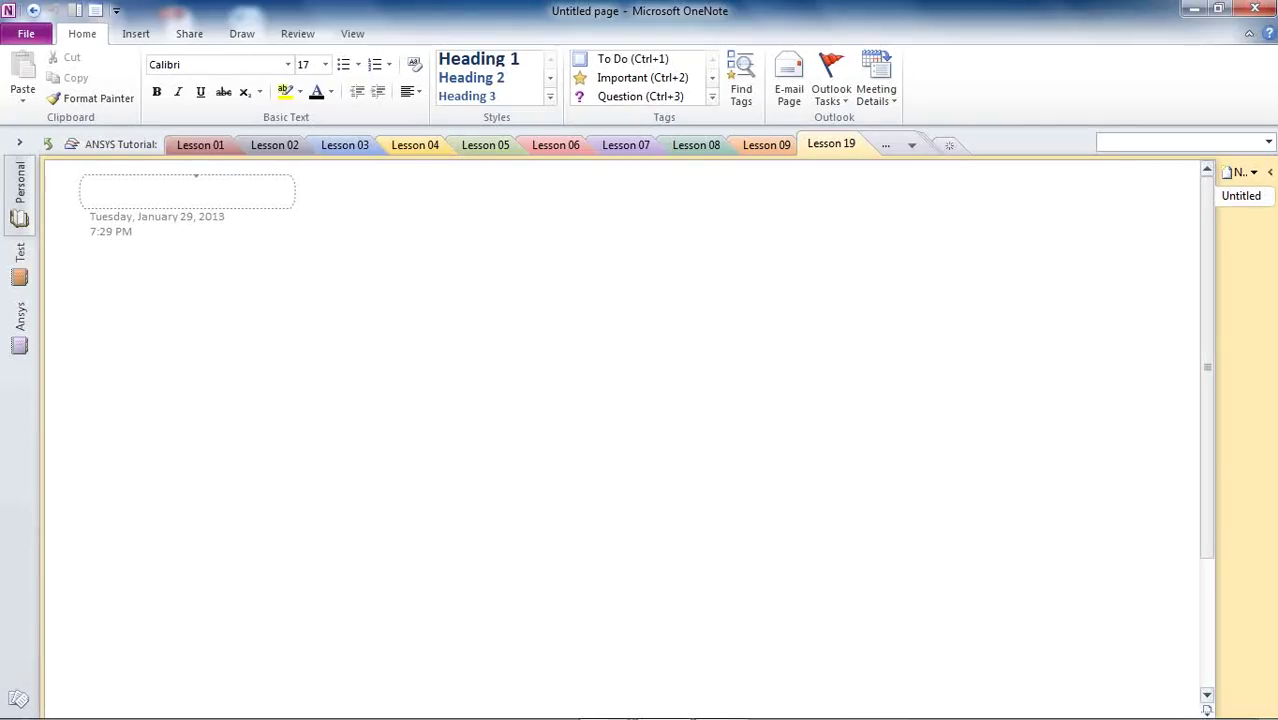
Sketch the cantilever: a fixed wall, the beam, and an upward force arrow at its tip
drag(360, 189, 368, 252)
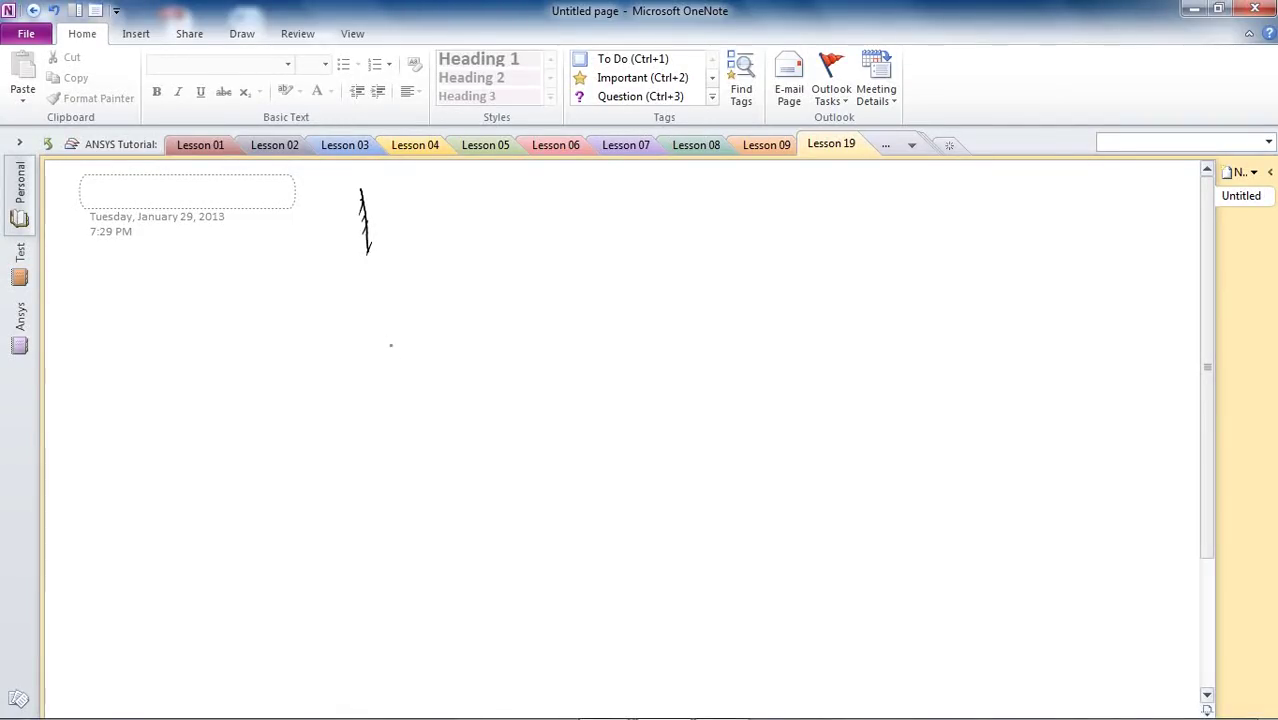
drag(362, 223, 648, 217)
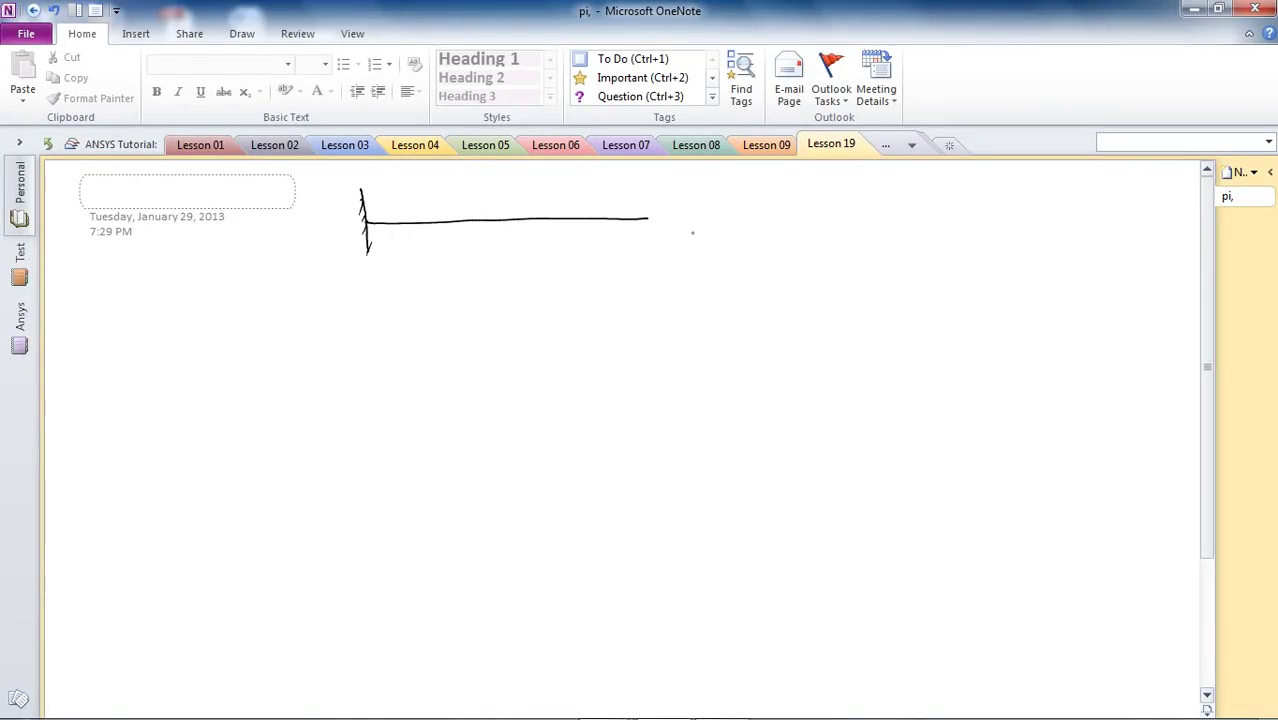
mouse_move(646, 185)
mouse_down()
mouse_move(647, 218)
mouse_move(654, 192)
mouse_move(666, 206)
mouse_up()
Handwrite F(t)=A·sin(π/4 t) beside the arrow and A=1000 N next to it
mouse_move(663, 190)
mouse_down()
mouse_move(677, 186)
mouse_move(678, 205)
mouse_up()
drag(686, 188, 694, 206)
drag(700, 196, 781, 205)
click(741, 200)
click(755, 198)
mouse_move(794, 190)
mouse_down()
mouse_move(792, 216)
mouse_move(805, 194)
mouse_move(799, 205)
mouse_up()
drag(807, 194, 817, 208)
mouse_move(804, 211)
mouse_down()
mouse_move(809, 224)
mouse_move(840, 222)
mouse_move(838, 200)
mouse_up()
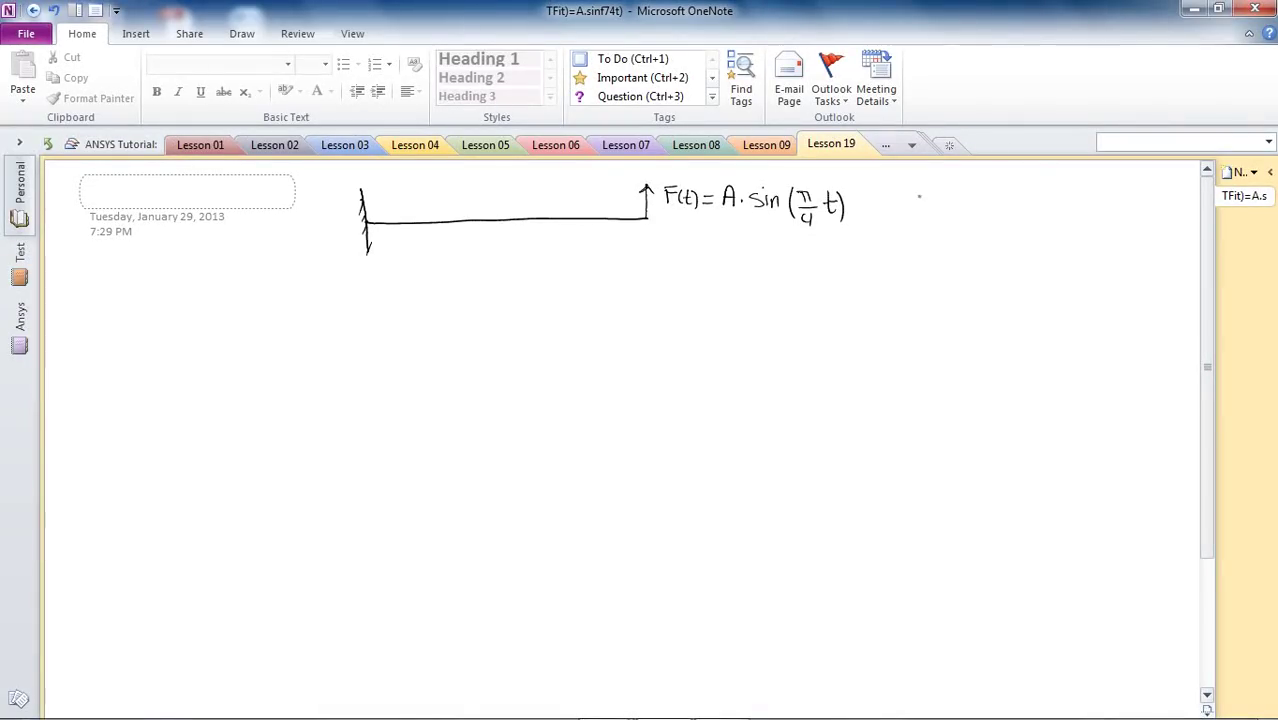
drag(899, 216, 933, 207)
drag(920, 212, 942, 216)
mouse_move(948, 202)
mouse_down()
mouse_move(954, 216)
mouse_move(1008, 203)
mouse_up()
Write the substituted formula F(t)=1000·sin(π/4 t) below A=1000 N
mouse_move(862, 265)
mouse_down()
mouse_move(879, 264)
mouse_move(864, 285)
mouse_up()
drag(865, 276, 885, 286)
mouse_move(893, 268)
mouse_down()
mouse_move(895, 286)
mouse_move(899, 275)
mouse_up()
mouse_move(902, 268)
mouse_down()
mouse_move(904, 286)
mouse_move(937, 288)
mouse_up()
drag(944, 276, 943, 278)
drag(957, 276, 969, 278)
drag(983, 285, 1031, 291)
drag(1039, 273, 1060, 272)
drag(1045, 273, 1044, 286)
drag(1053, 273, 1053, 309)
drag(1066, 268, 1080, 298)
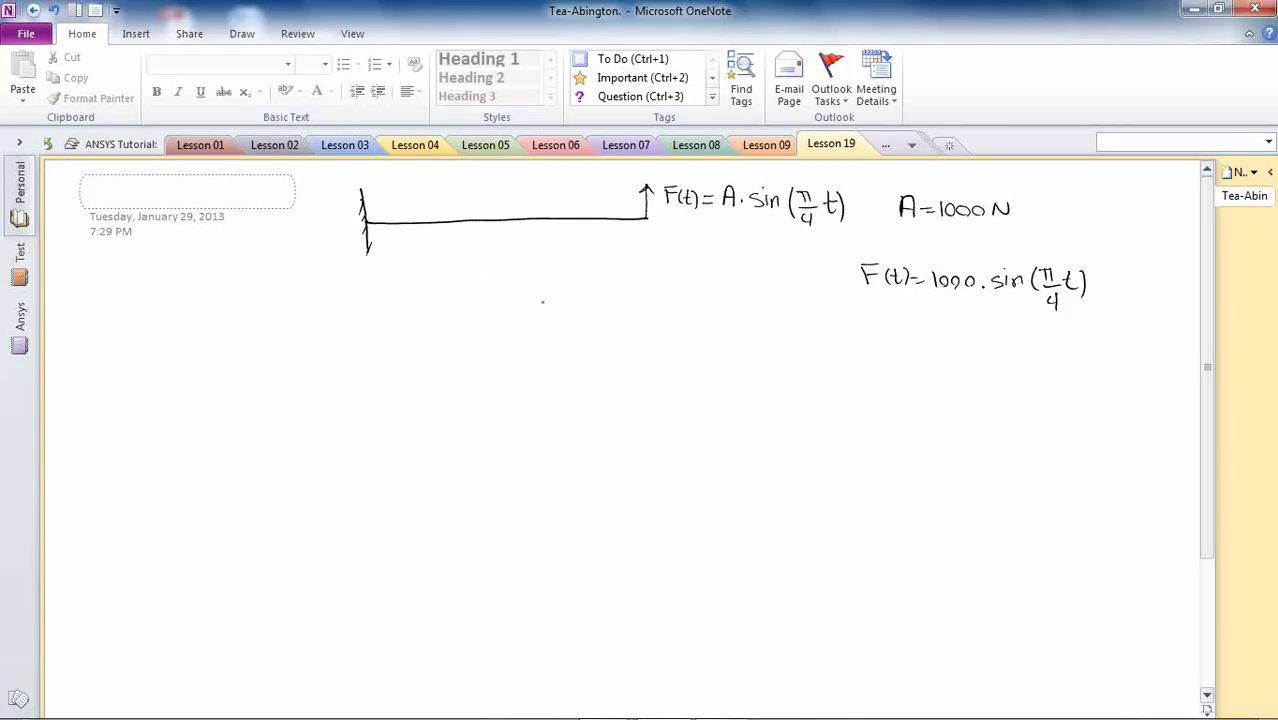
Write E=200 GPa and ν=0.3, and sketch the square cross-section labelled 1 cm
drag(529, 299, 529, 313)
drag(530, 306, 556, 305)
drag(547, 309, 643, 312)
drag(522, 335, 556, 339)
drag(541, 344, 567, 336)
drag(577, 346, 588, 348)
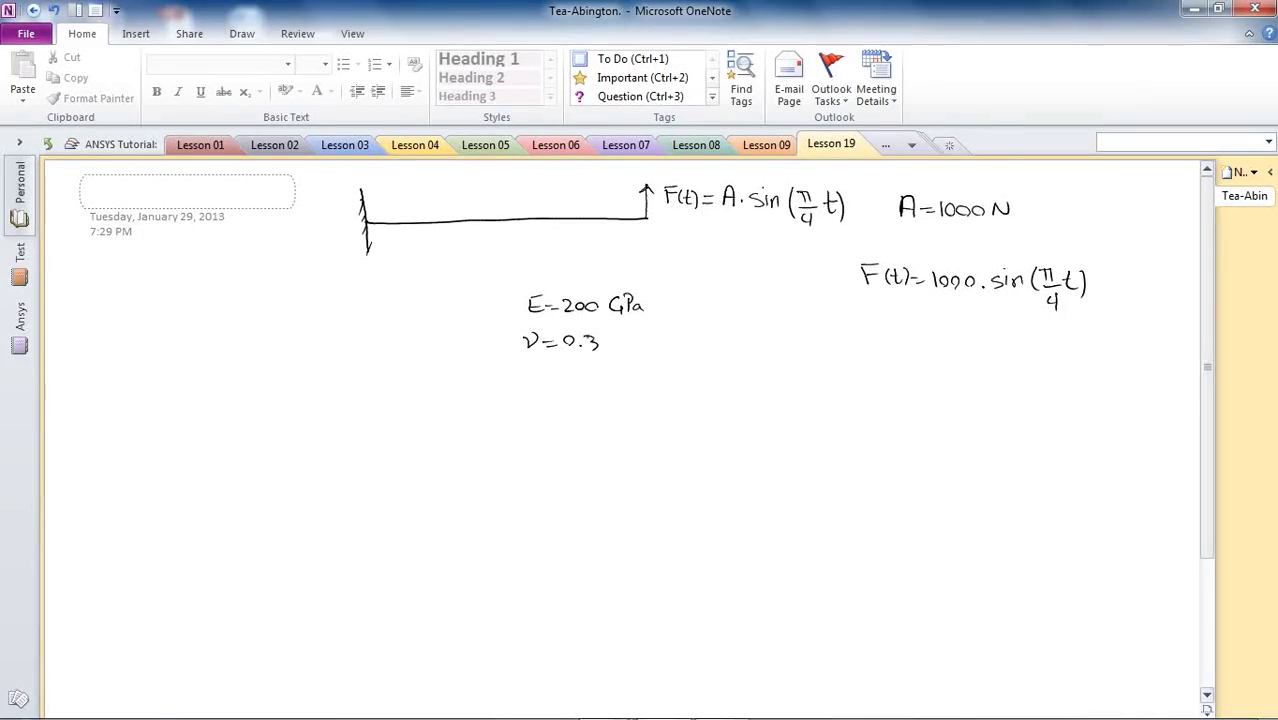
mouse_move(294, 315)
mouse_down()
mouse_move(324, 315)
mouse_move(297, 343)
mouse_move(332, 317)
mouse_move(336, 343)
mouse_move(297, 347)
mouse_up()
mouse_move(307, 297)
mouse_down()
mouse_move(309, 309)
mouse_move(340, 300)
mouse_move(348, 343)
mouse_move(380, 326)
mouse_up()
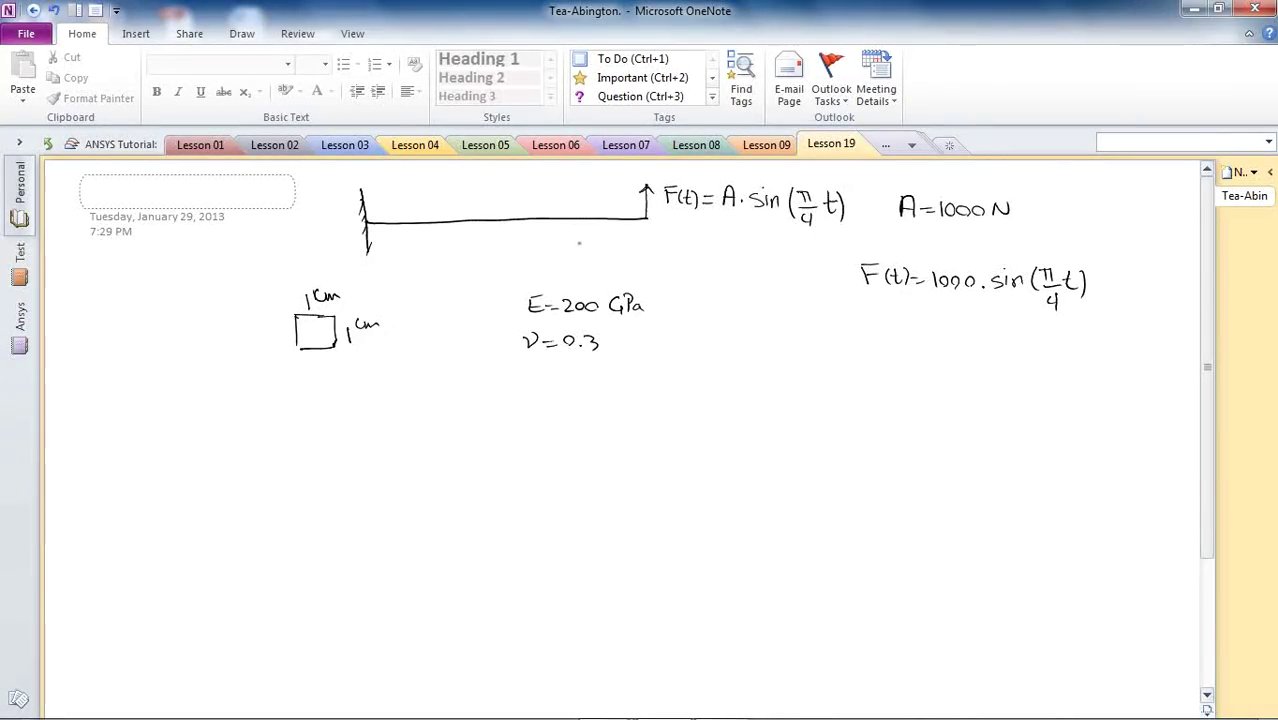
Add a beam length dimension labelled 10 cm = 100 mm, then draw a divider line below
drag(381, 249, 646, 245)
drag(633, 240, 630, 252)
mouse_move(394, 244)
mouse_down()
mouse_move(393, 258)
mouse_move(512, 264)
mouse_up()
click(455, 267)
click(503, 267)
drag(500, 268, 512, 268)
drag(518, 262, 576, 262)
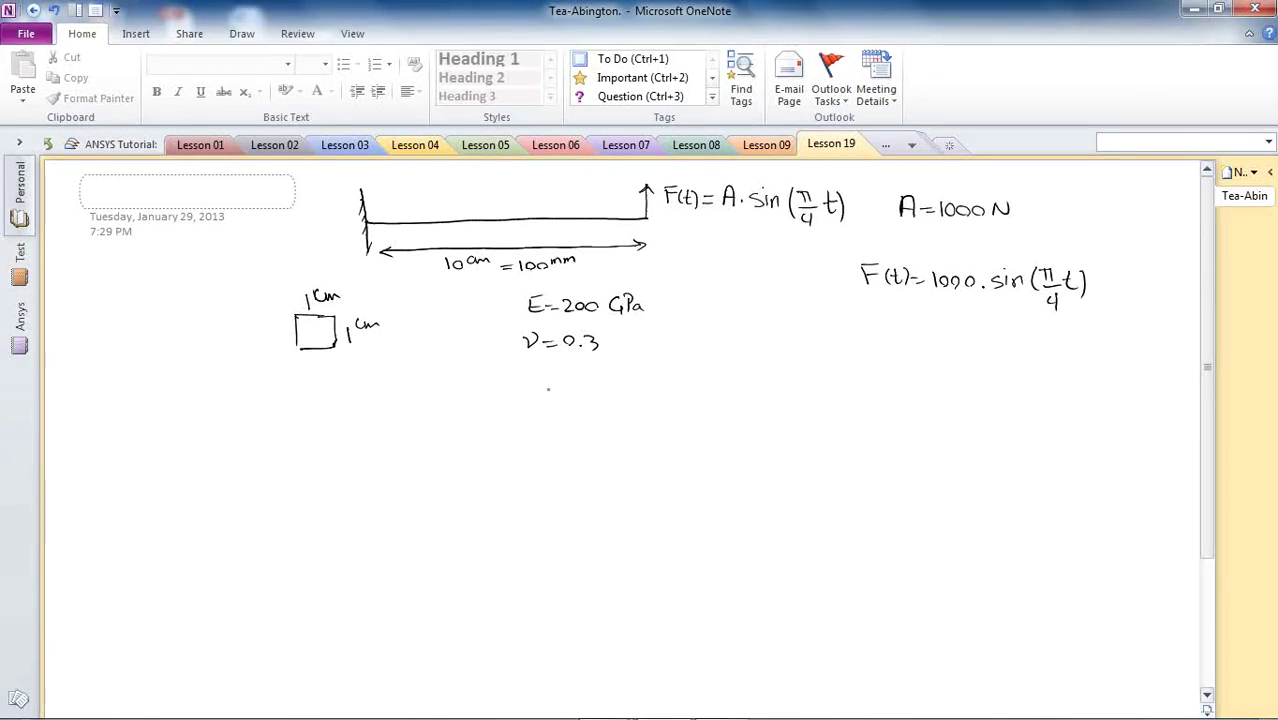
drag(458, 380, 1003, 392)
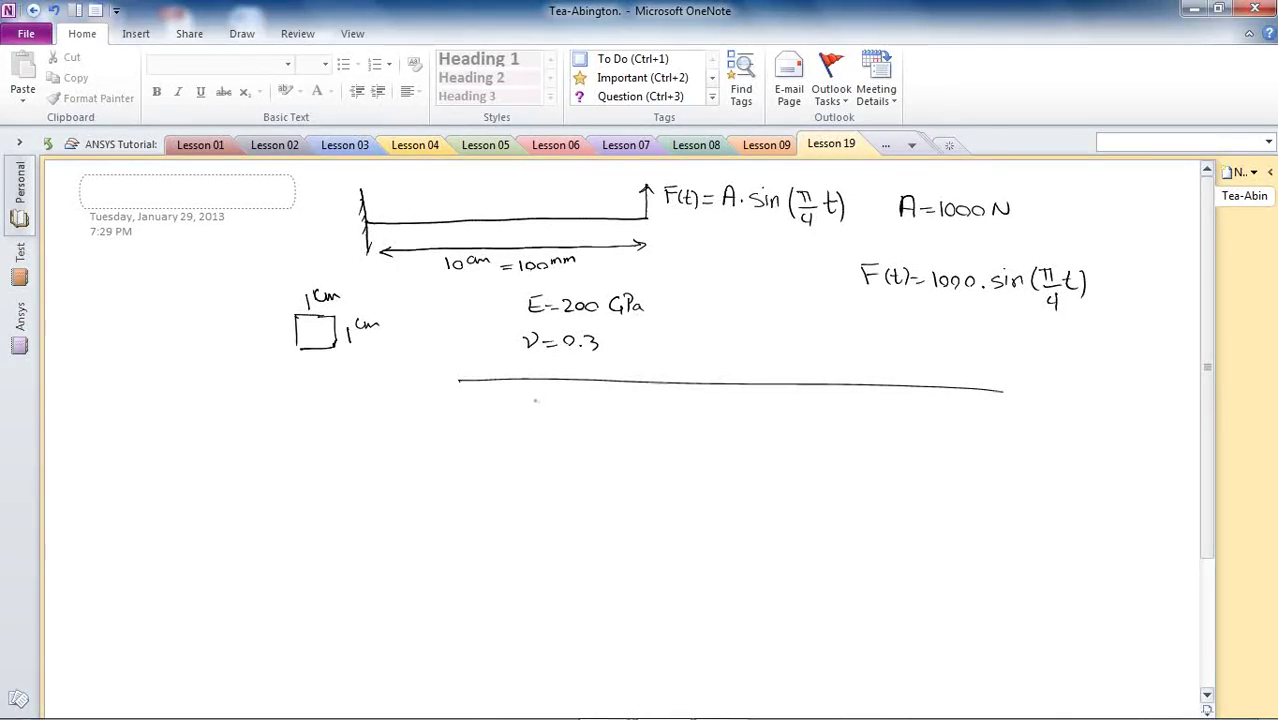
Write 'Transient → Full' below the divider and underline Full
drag(474, 400, 512, 397)
mouse_move(494, 401)
mouse_down()
mouse_move(492, 419)
mouse_move(658, 424)
mouse_up()
drag(648, 418, 684, 426)
drag(684, 409, 718, 428)
drag(722, 406, 729, 430)
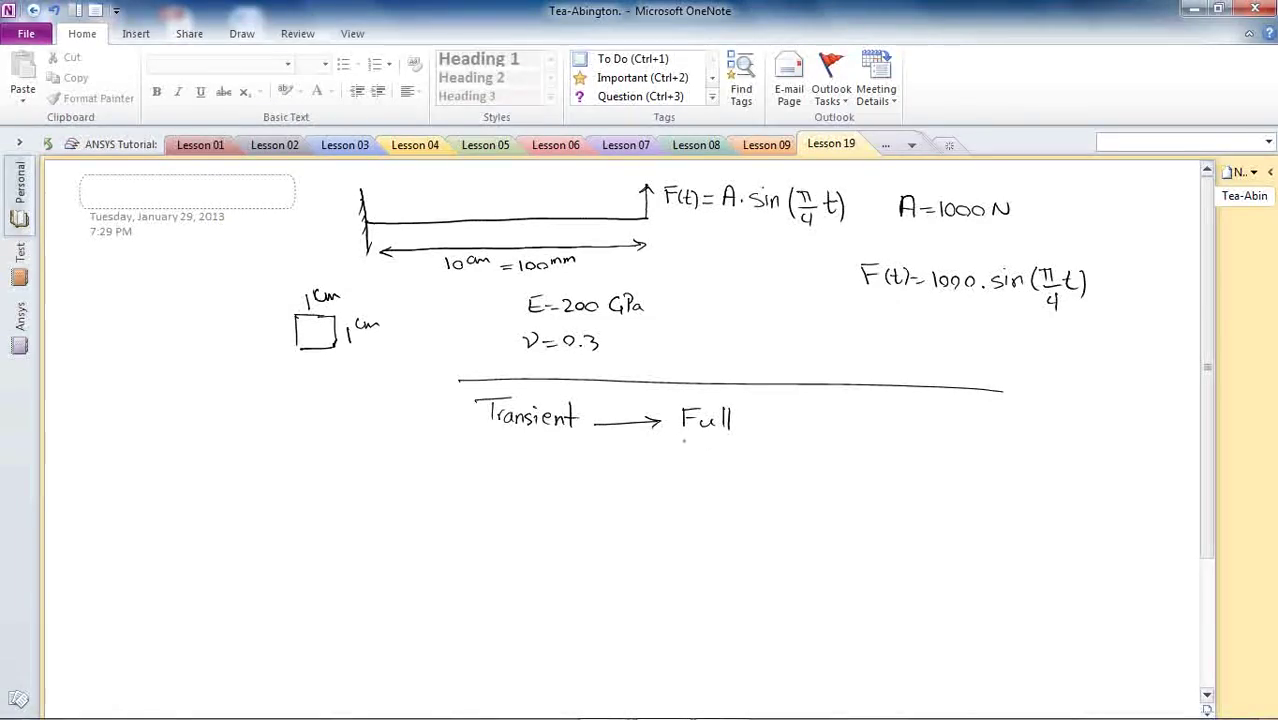
drag(682, 440, 743, 442)
Write 'Parameters', underline the substituted force formula, and circle the beam's loaded tip
mouse_move(841, 411)
mouse_down()
mouse_move(839, 431)
mouse_move(912, 432)
mouse_up()
mouse_move(910, 412)
mouse_down()
mouse_move(912, 434)
mouse_move(941, 436)
mouse_up()
drag(882, 316, 1080, 325)
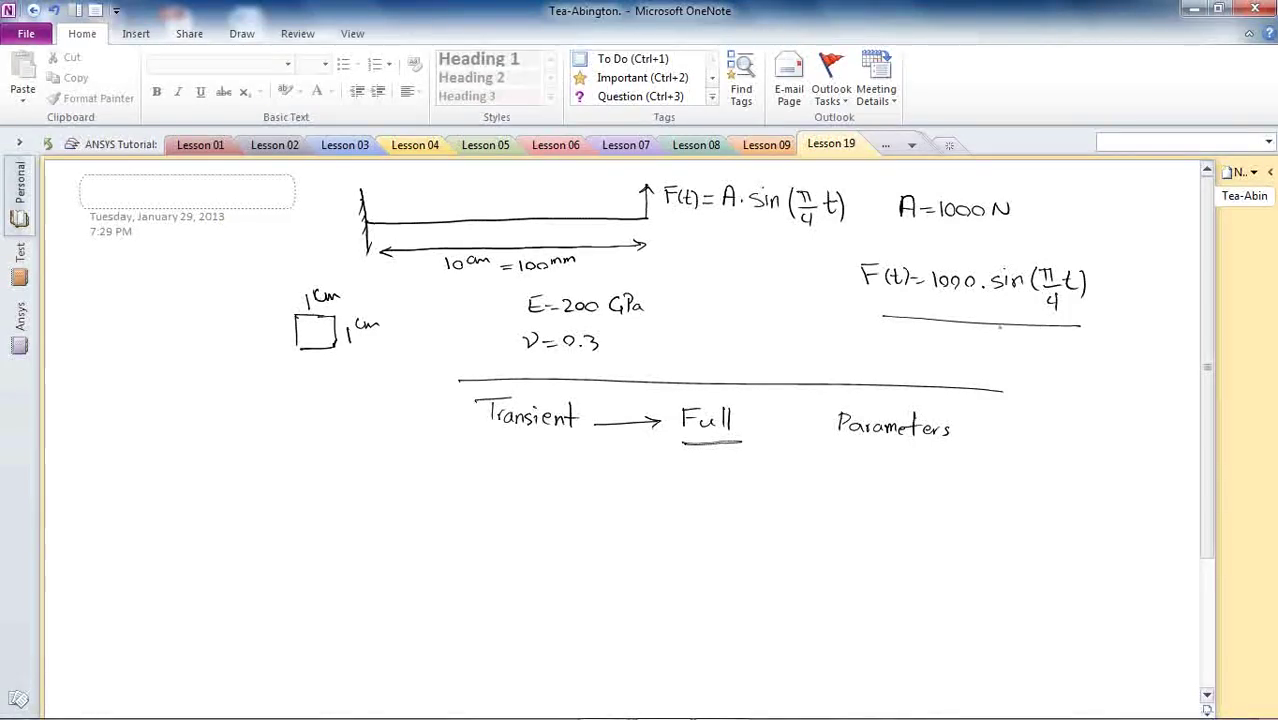
mouse_move(645, 226)
mouse_down()
mouse_move(638, 208)
mouse_move(654, 226)
mouse_up()
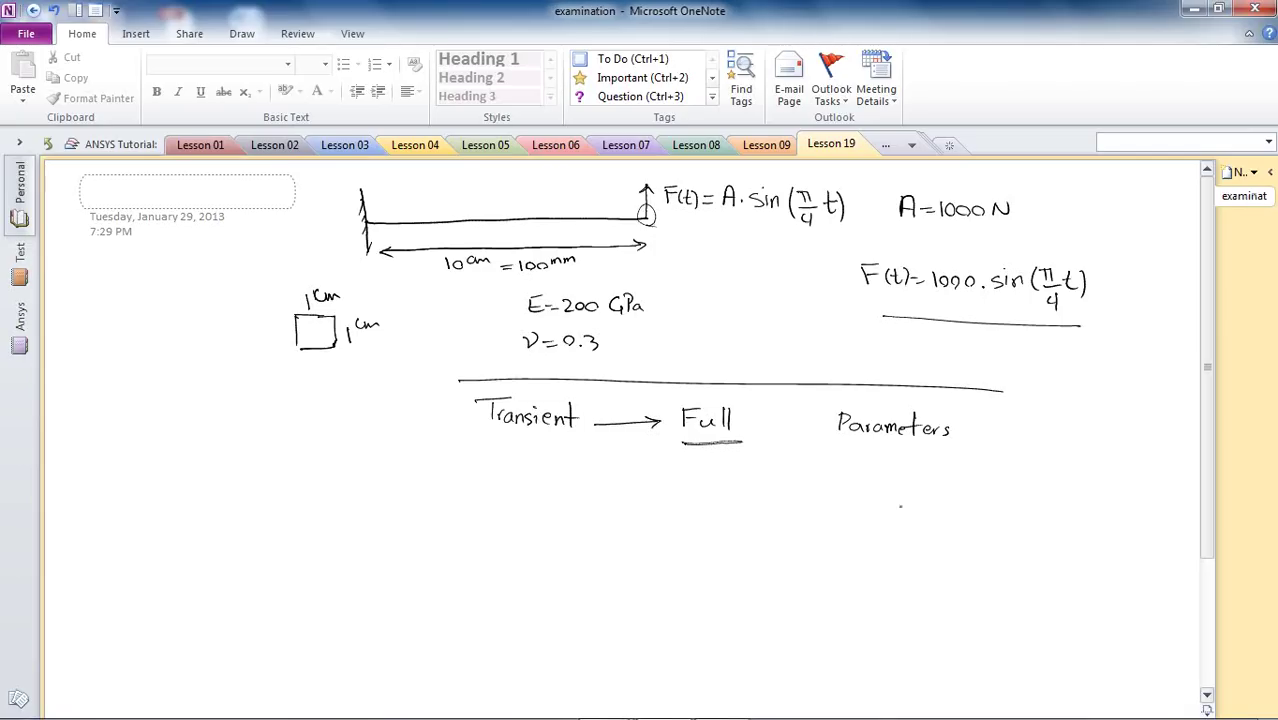
Write 'Beam189 Section' under Parameters and switch back to ANSYS
mouse_move(847, 468)
mouse_down()
mouse_move(850, 489)
mouse_move(897, 489)
mouse_up()
mouse_move(907, 477)
mouse_down()
mouse_move(911, 490)
mouse_move(922, 471)
mouse_move(934, 491)
mouse_up()
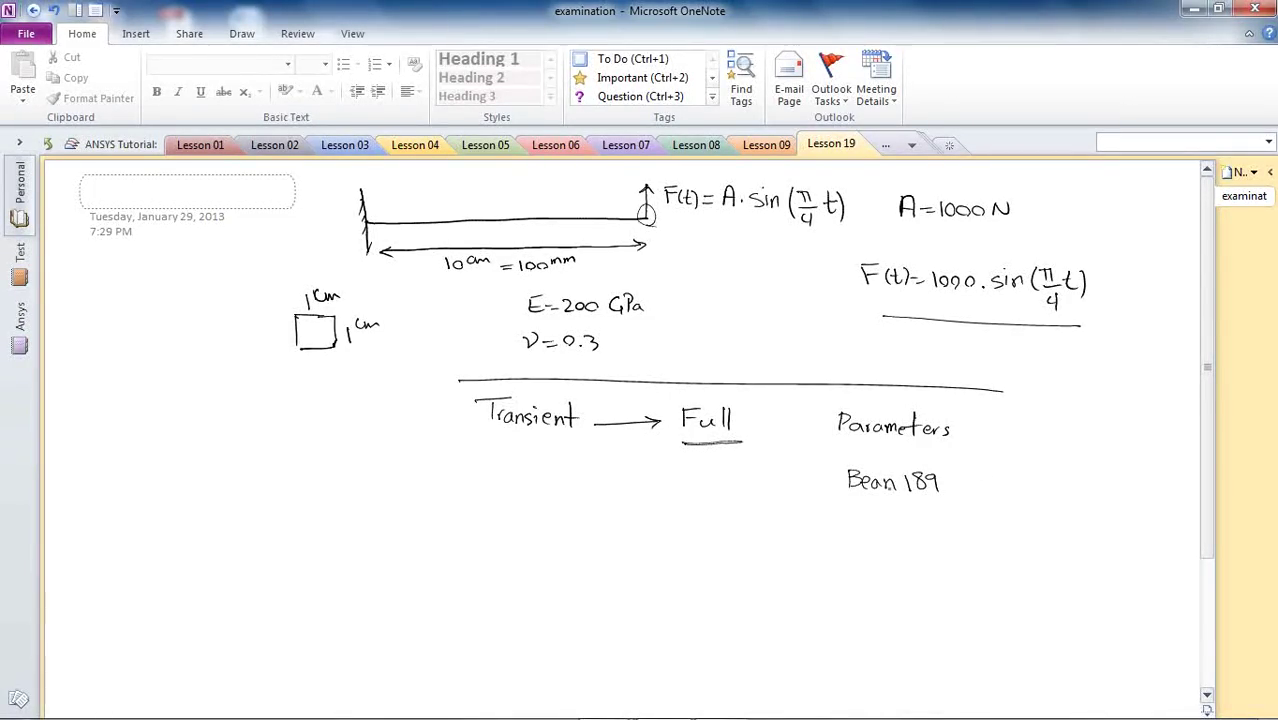
drag(894, 480, 901, 495)
mouse_move(1004, 473)
mouse_down()
mouse_move(993, 490)
mouse_move(1032, 490)
mouse_up()
mouse_move(1040, 468)
mouse_down()
mouse_move(1042, 492)
mouse_move(1052, 478)
mouse_up()
drag(1050, 482, 1084, 492)
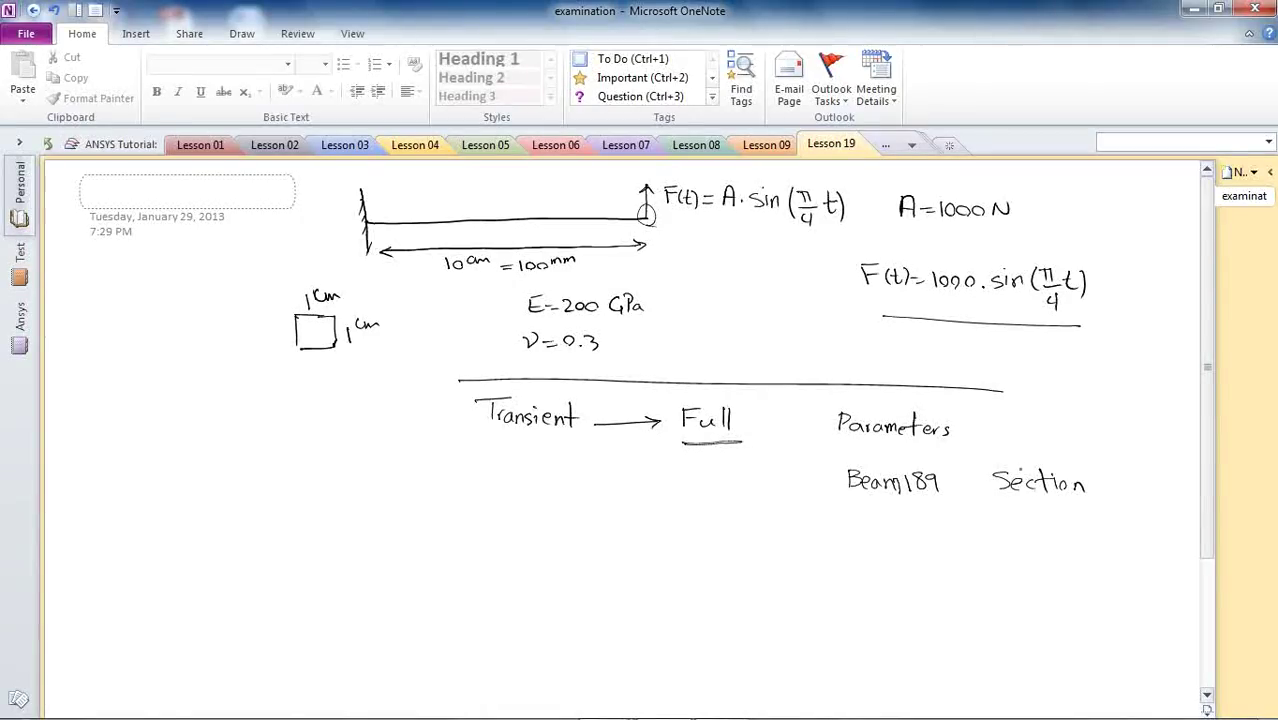
key(alt+Tab)
Accept the structural-only GUI preferences
click(491, 67)
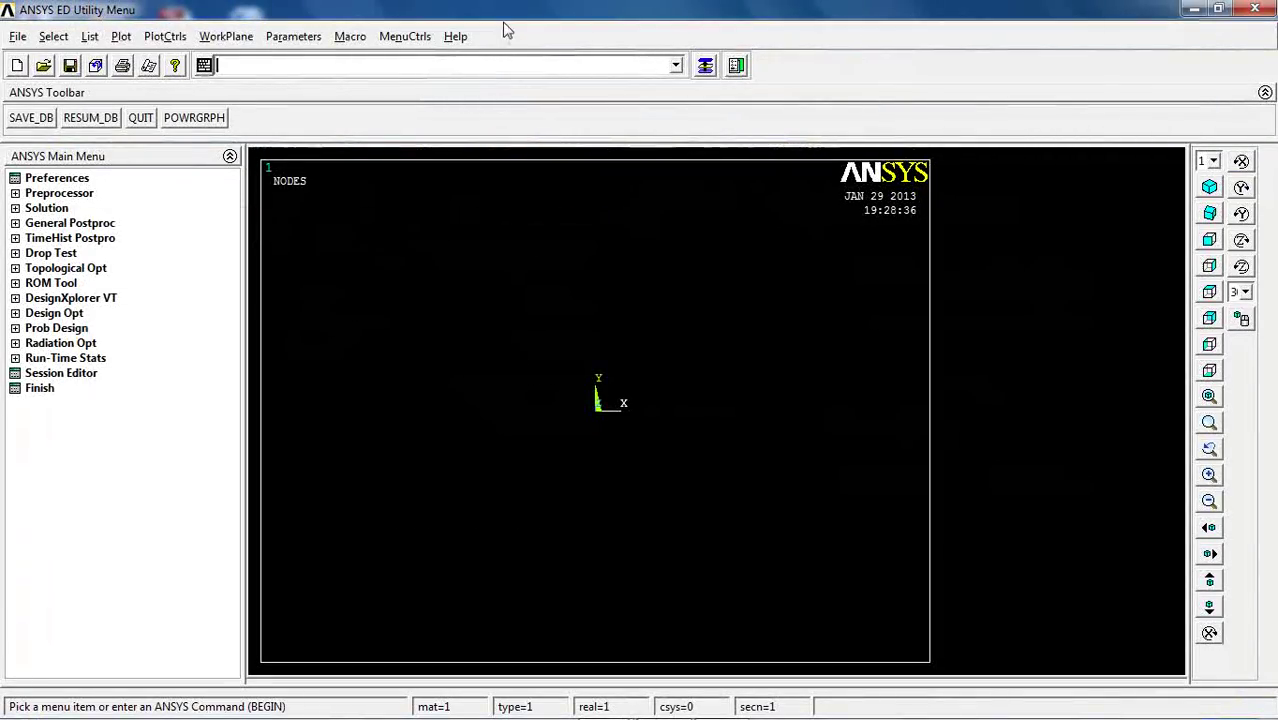
click(33, 181)
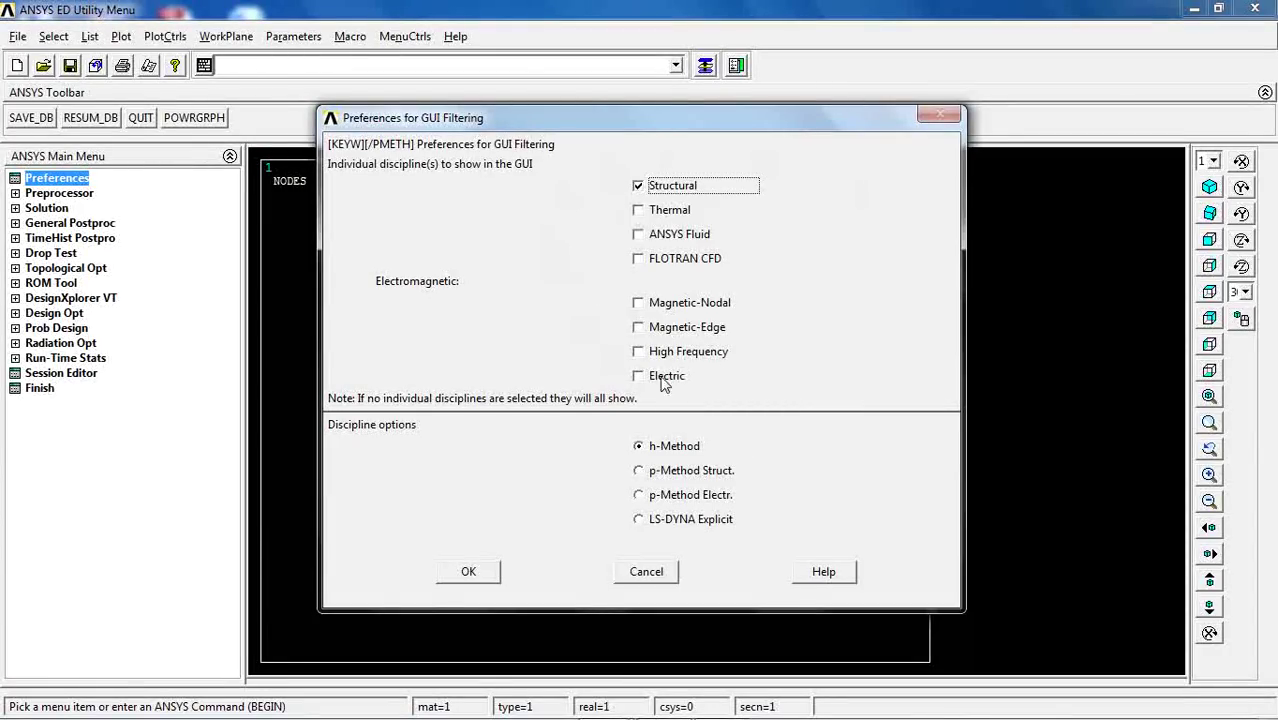
click(469, 573)
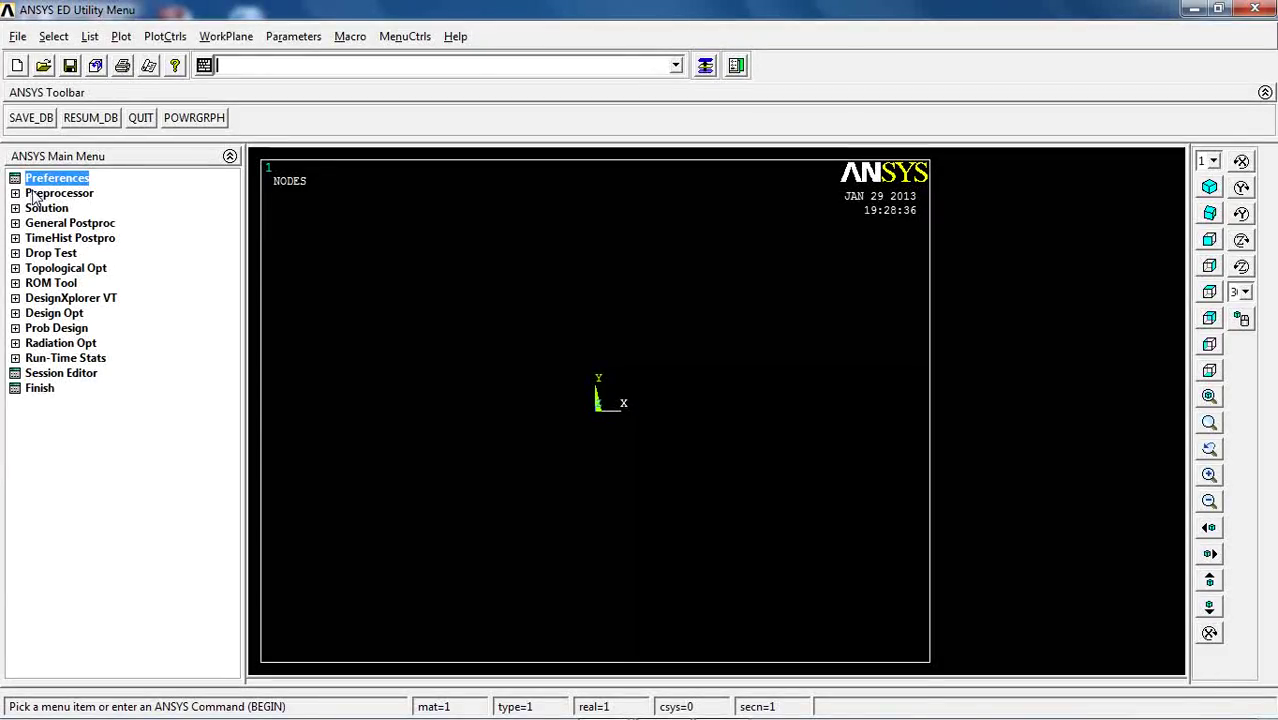
Add element type 1 as the 3-node BEAM189 with default element options
click(30, 193)
click(62, 210)
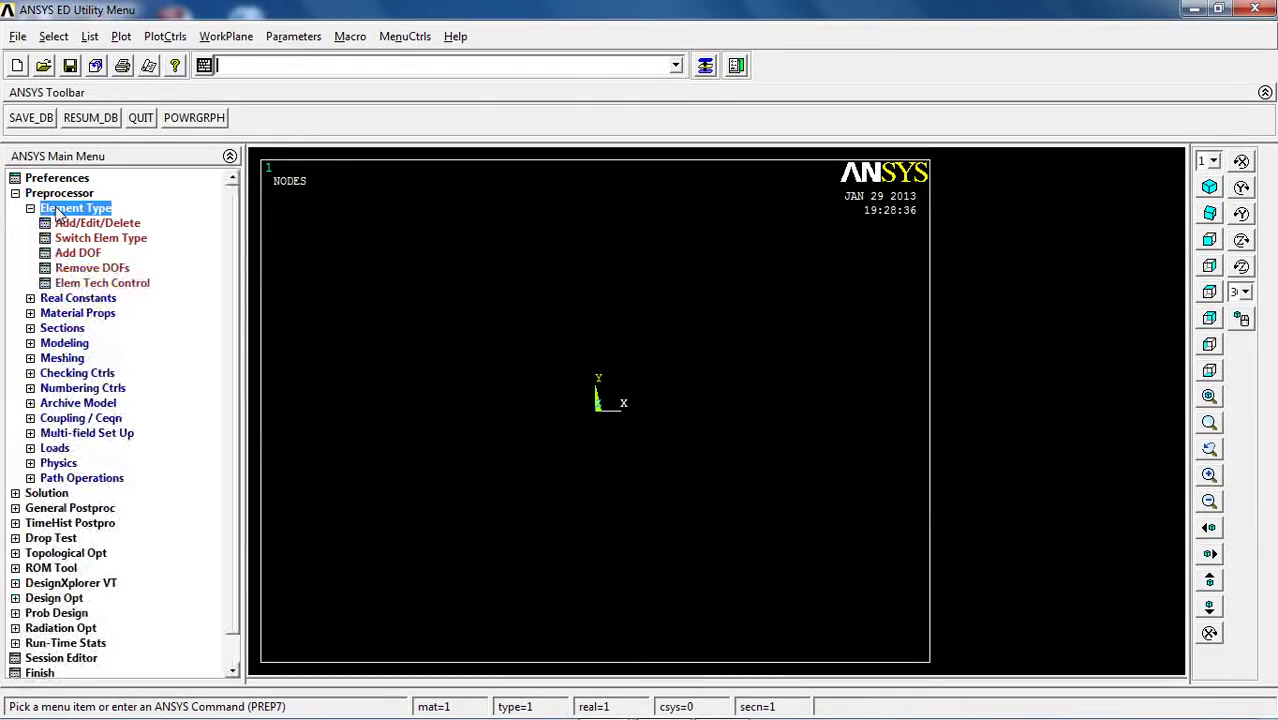
click(103, 224)
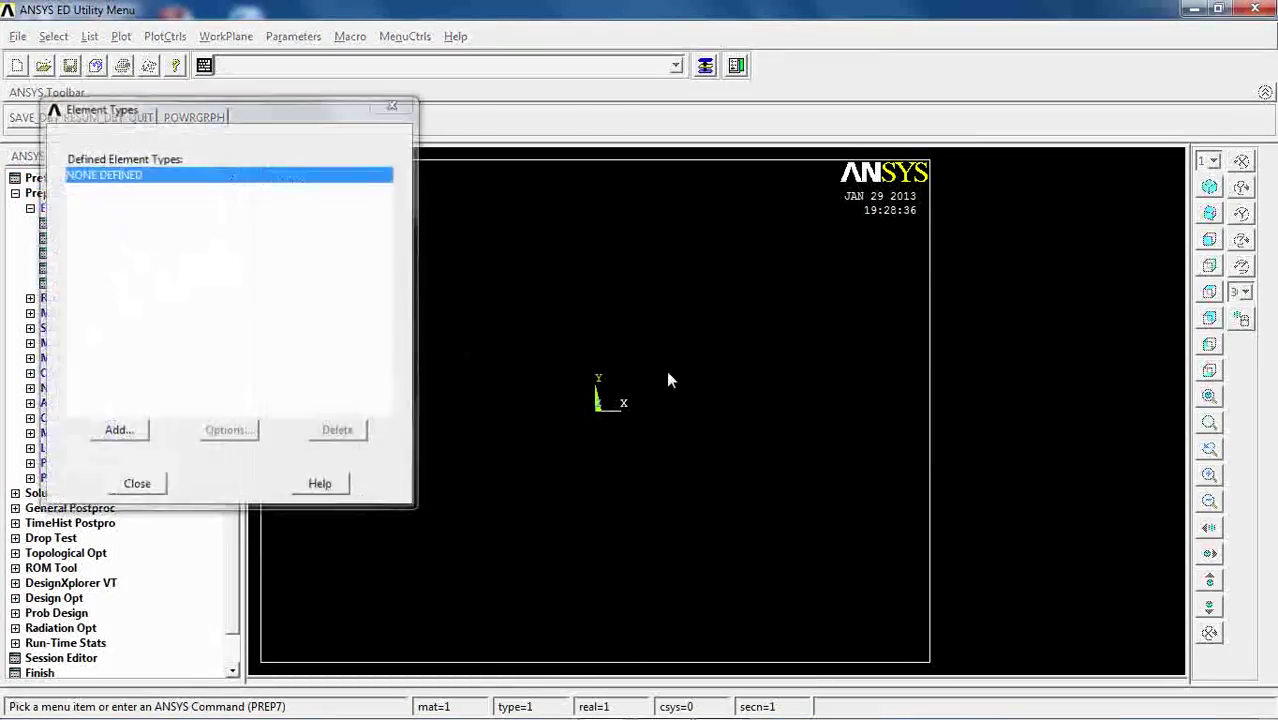
click(117, 430)
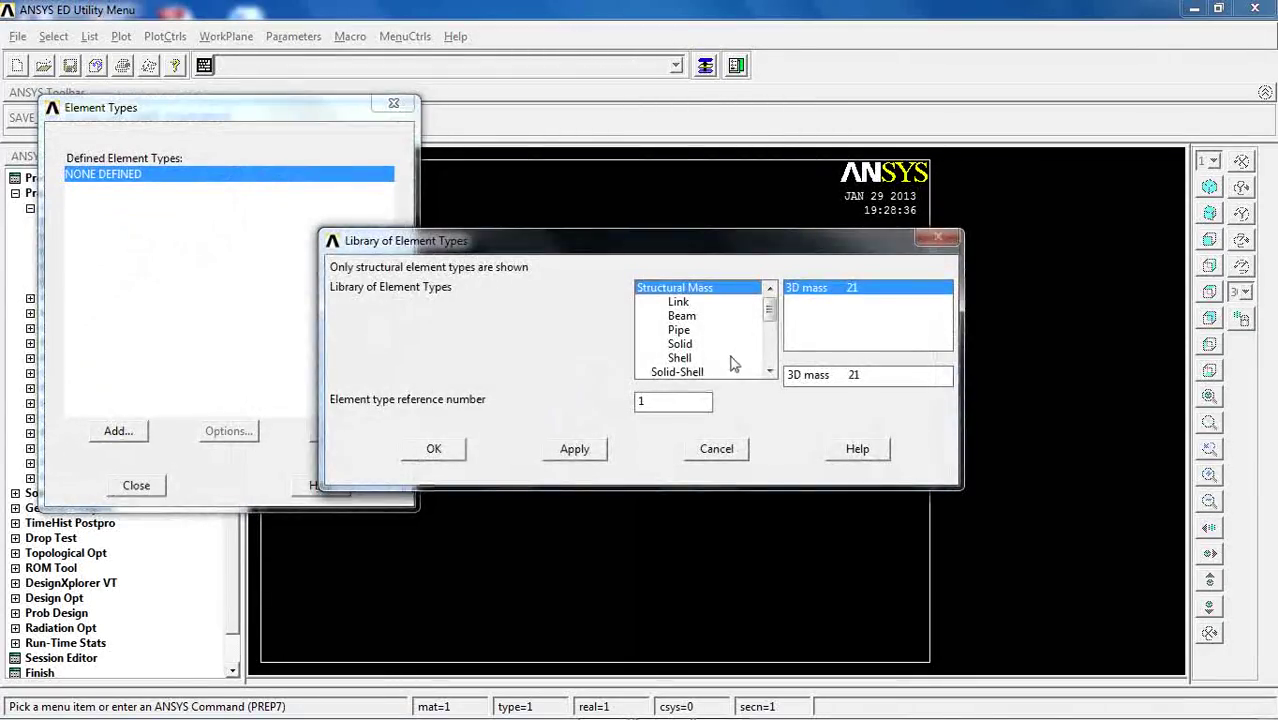
click(683, 316)
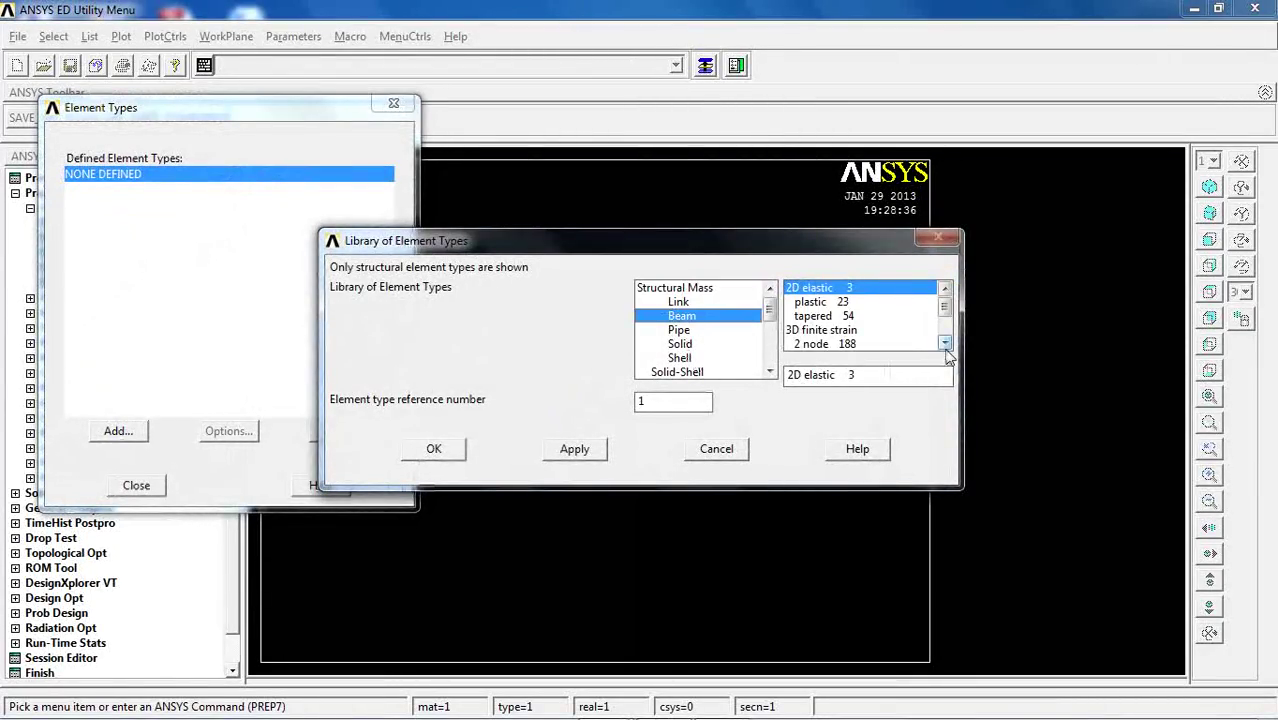
click(944, 343)
click(845, 344)
click(440, 448)
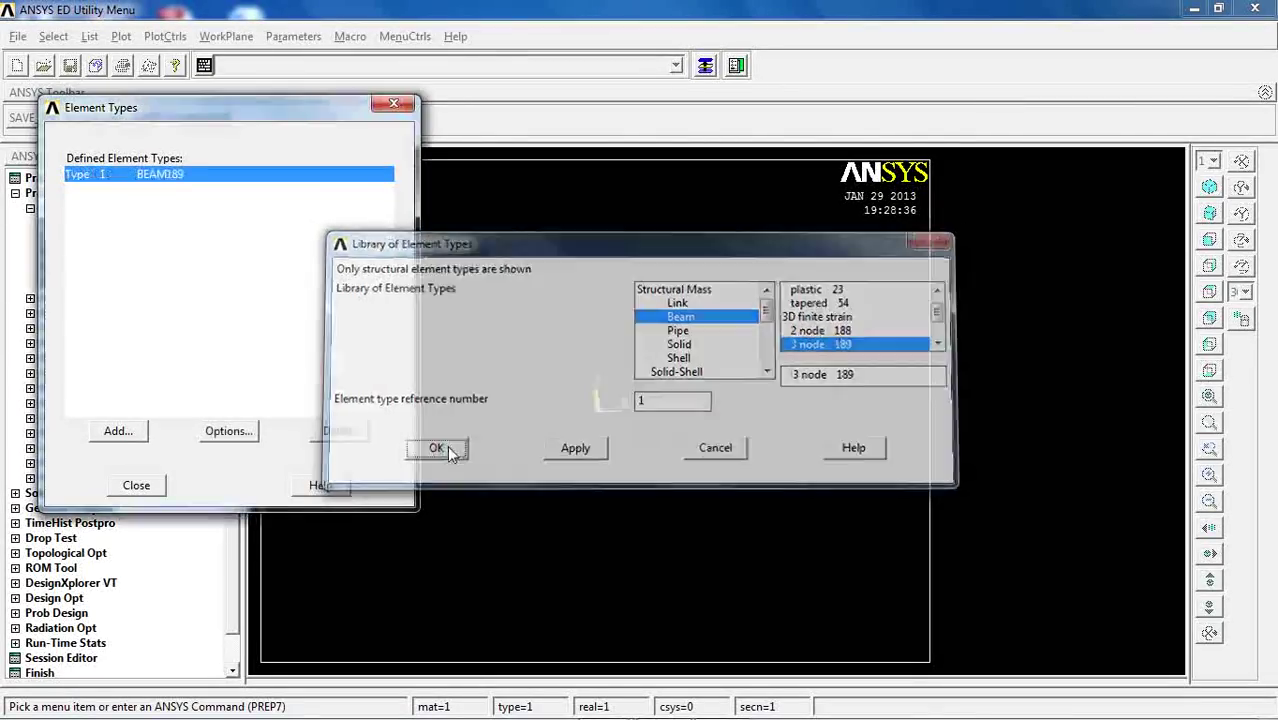
click(229, 432)
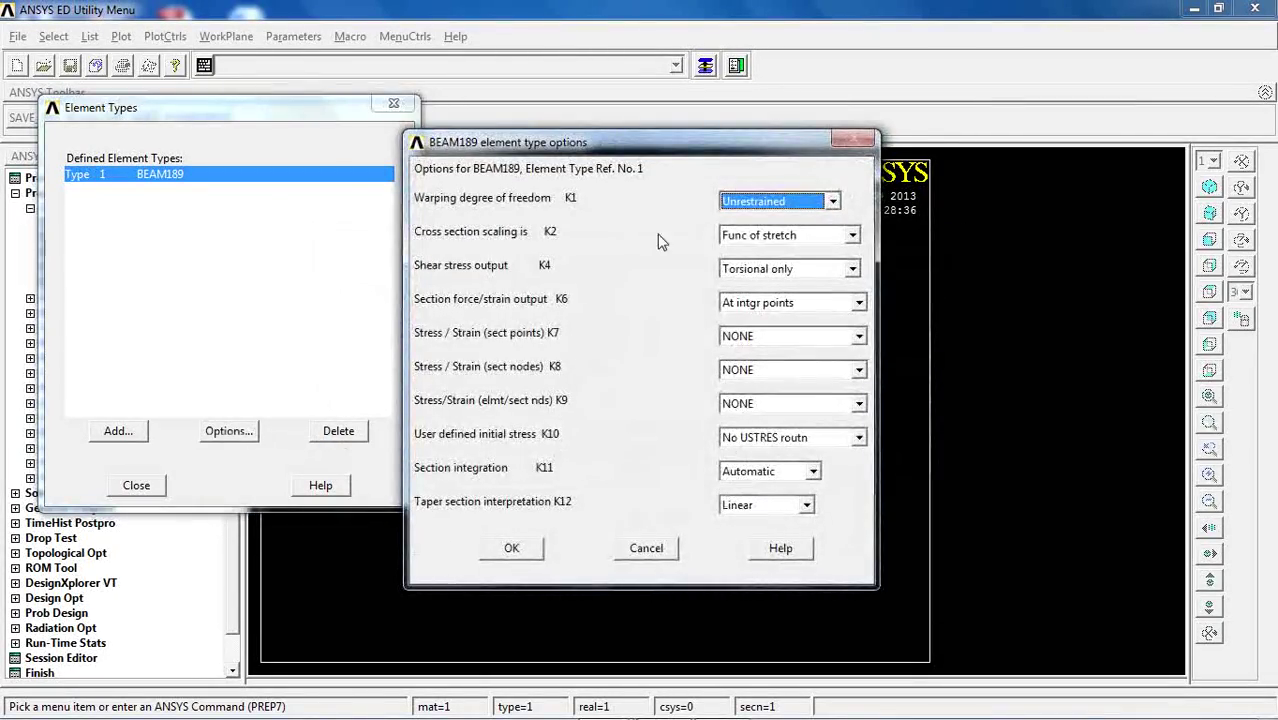
click(511, 548)
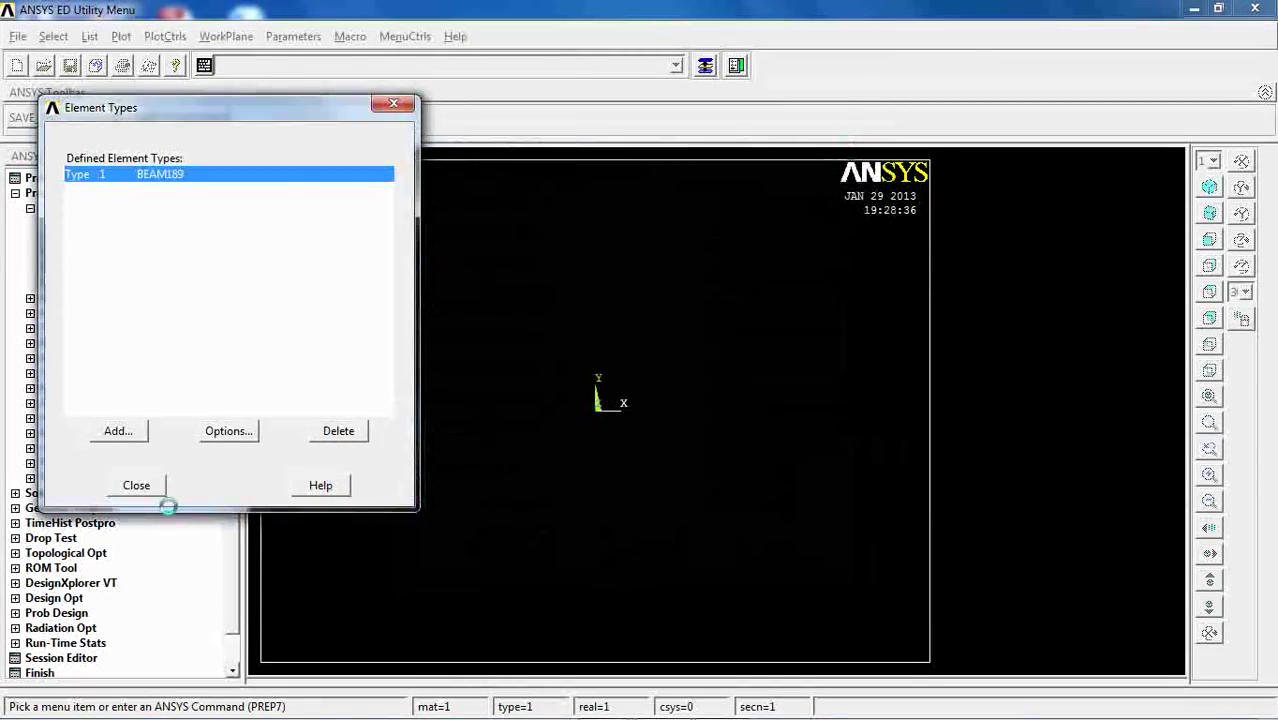
click(137, 485)
click(30, 209)
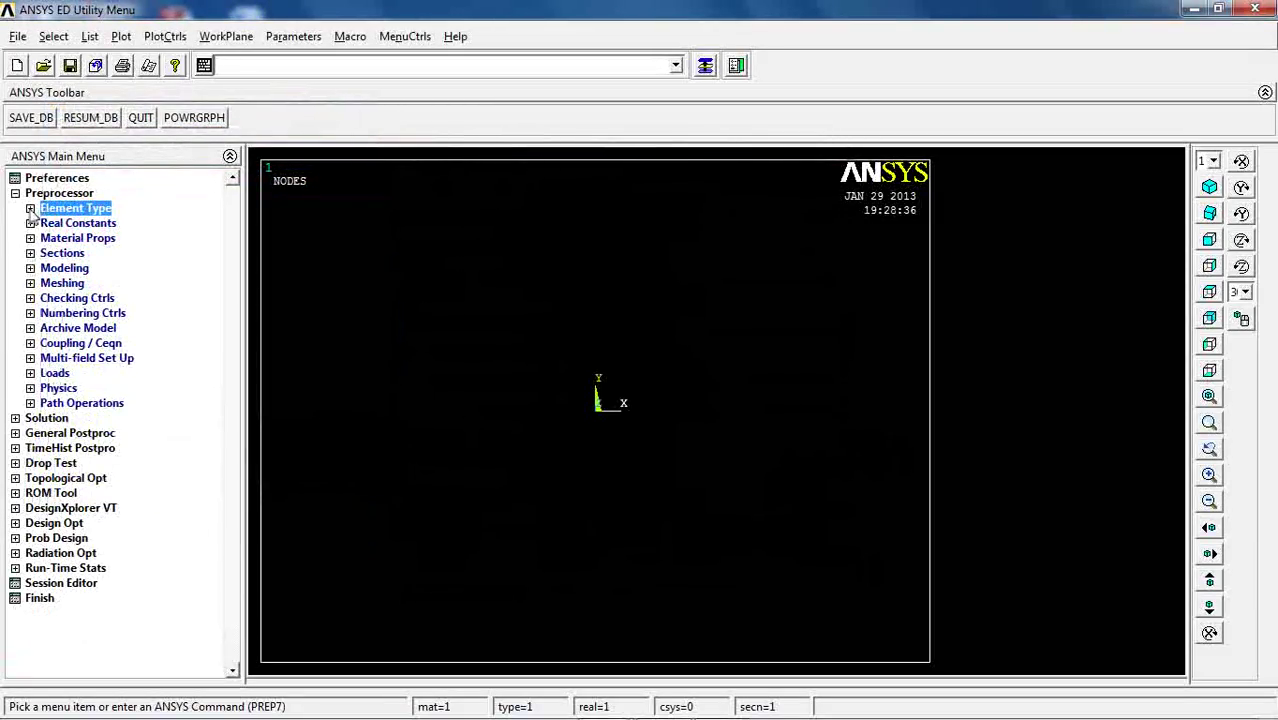
Enter EX = 2e11 and PRXY = 0.3 as material 1's linear isotropic elastic properties
click(70, 240)
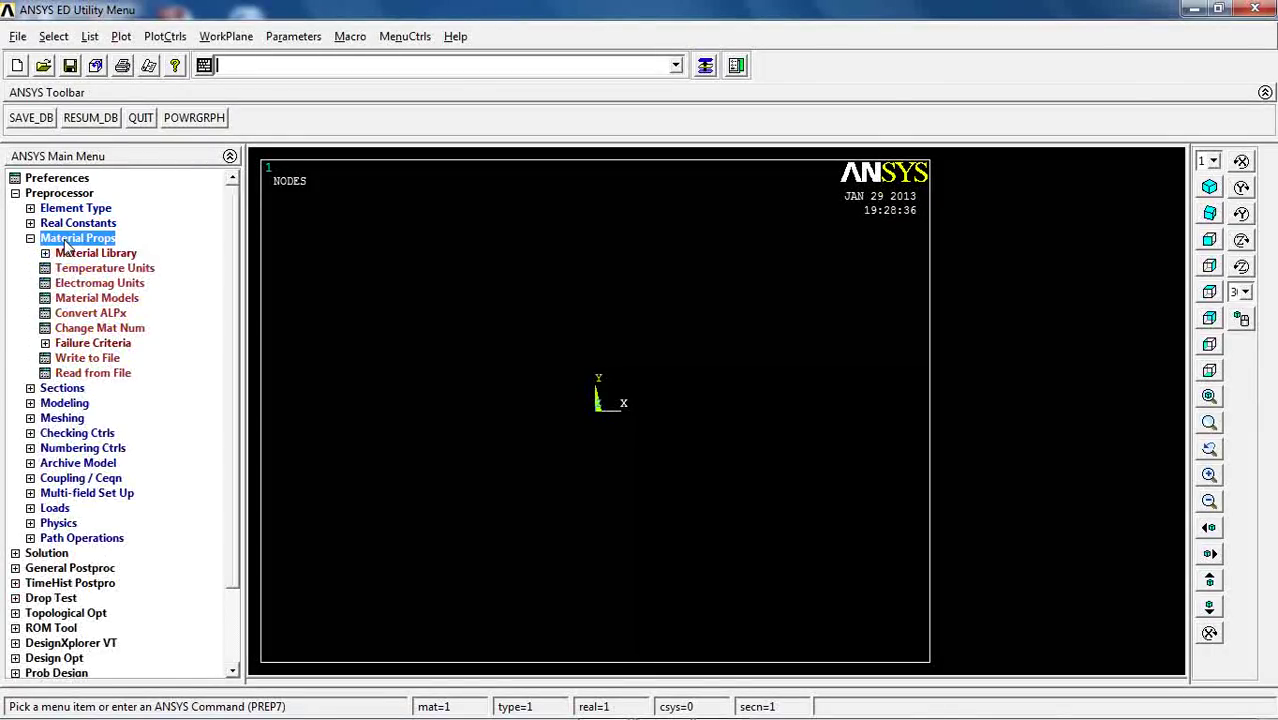
click(80, 298)
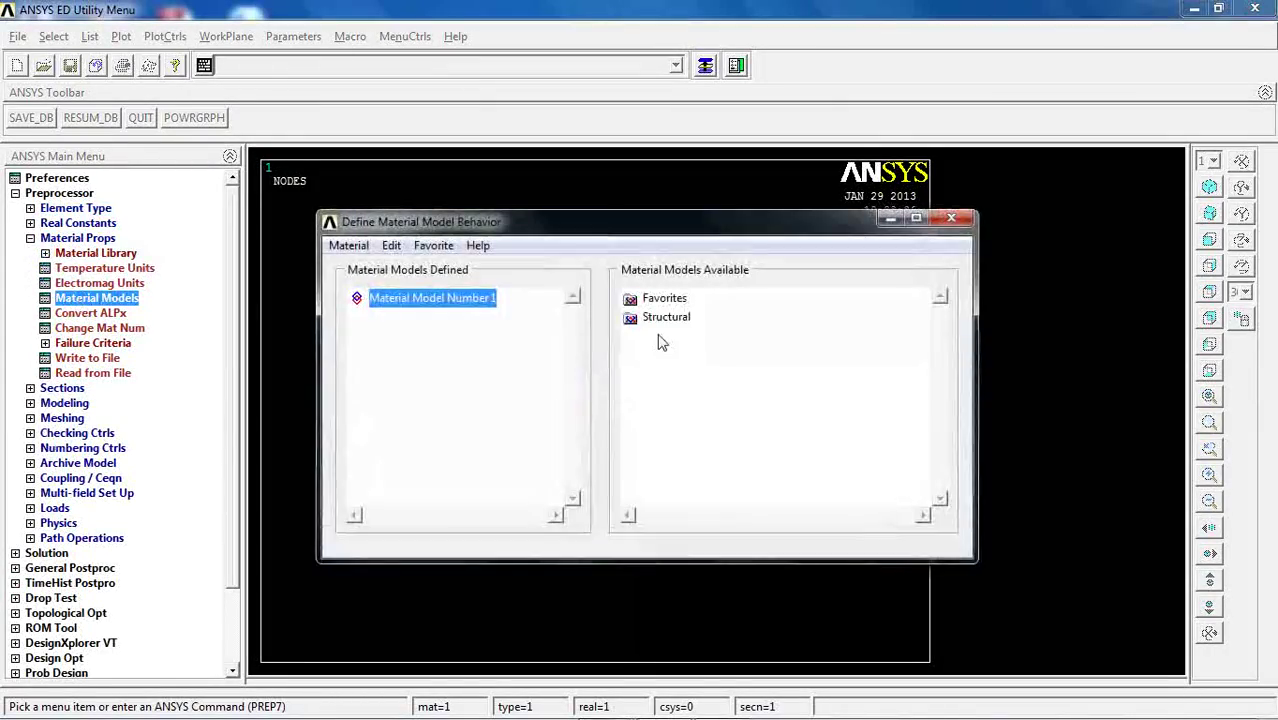
double_click(665, 318)
double_click(686, 336)
double_click(714, 354)
double_click(748, 376)
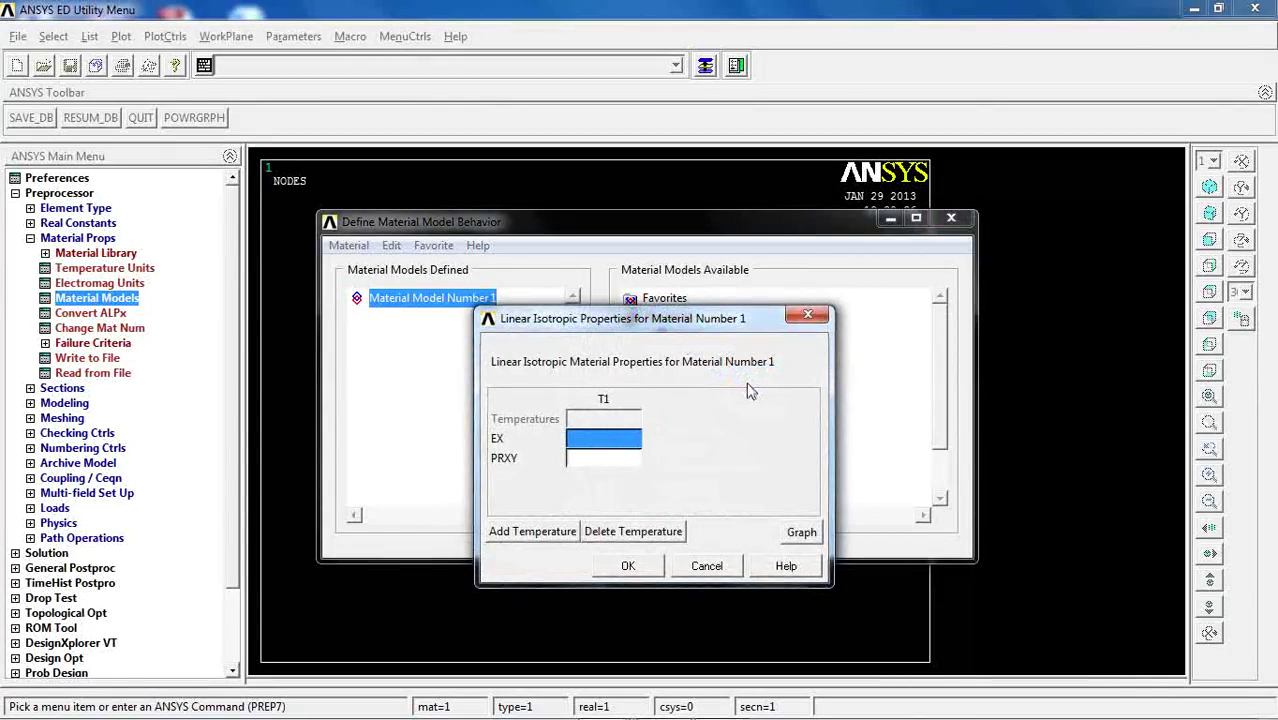
text(2e11)
key(Tab)
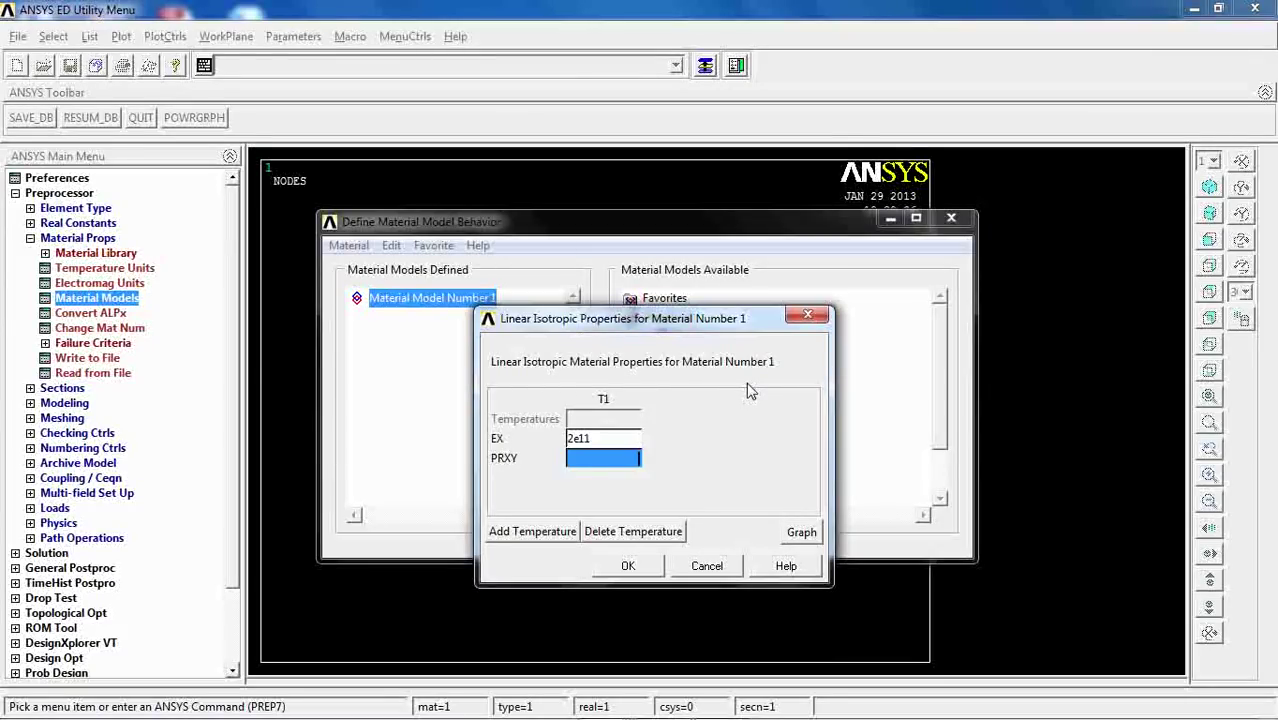
text(0)
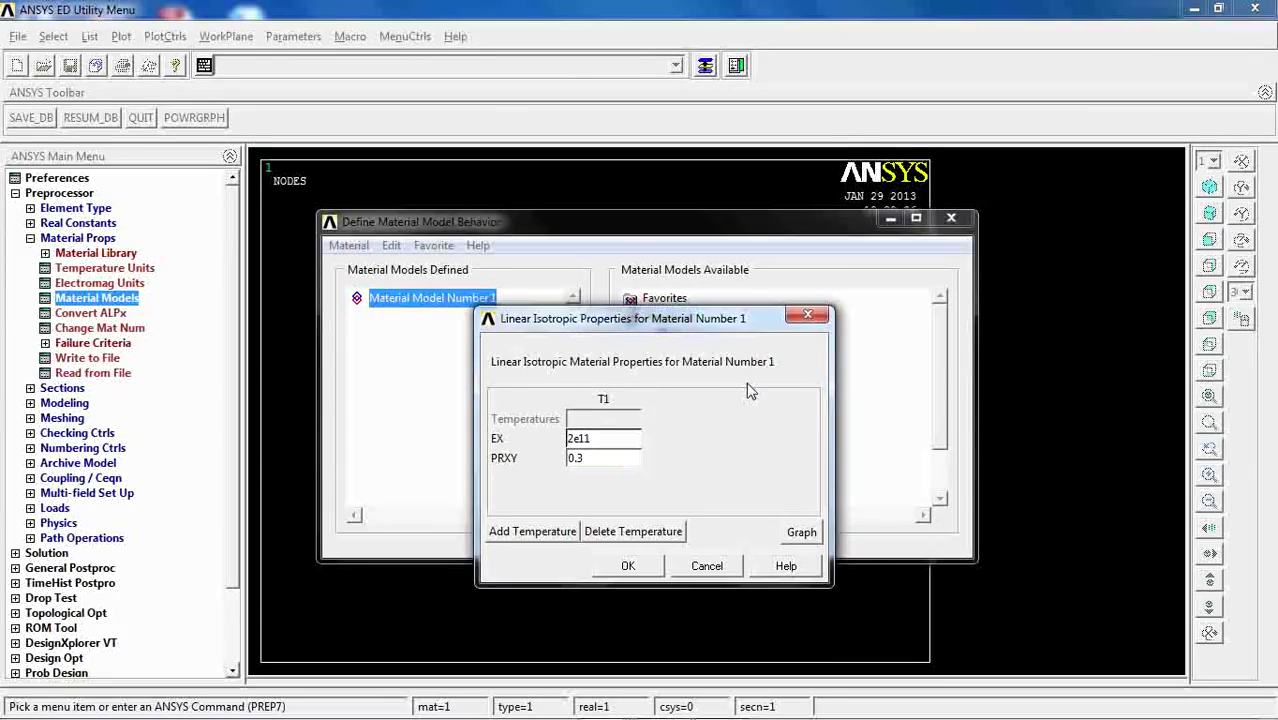
text(.3)
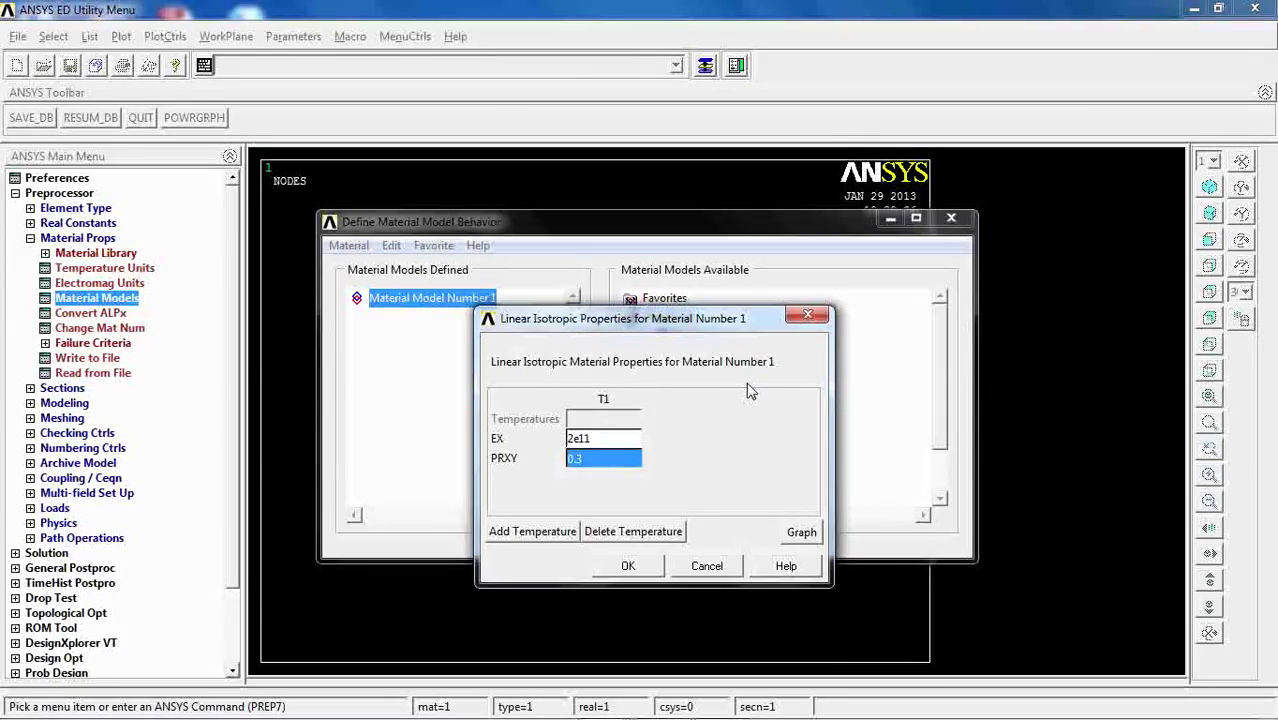
click(628, 566)
click(951, 218)
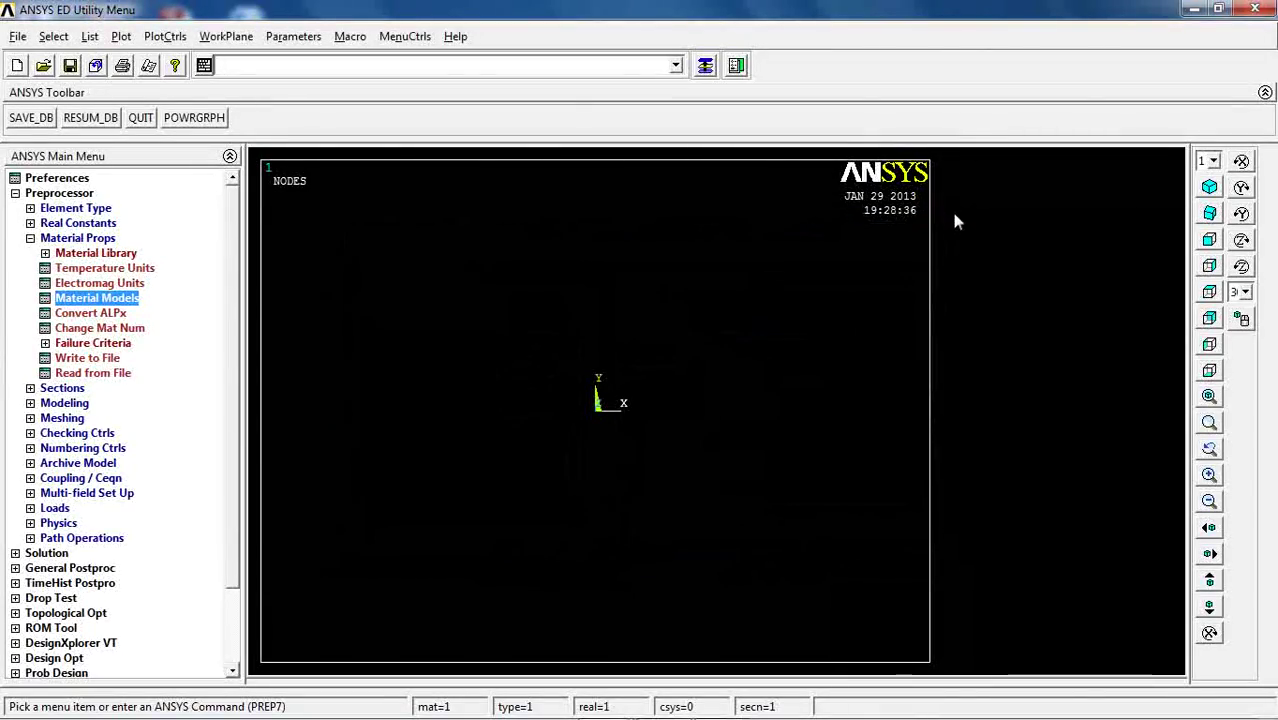
Set beam section 1 to a B=5, H=5 rectangle with 5 divisions, preview it, and accept
click(62, 238)
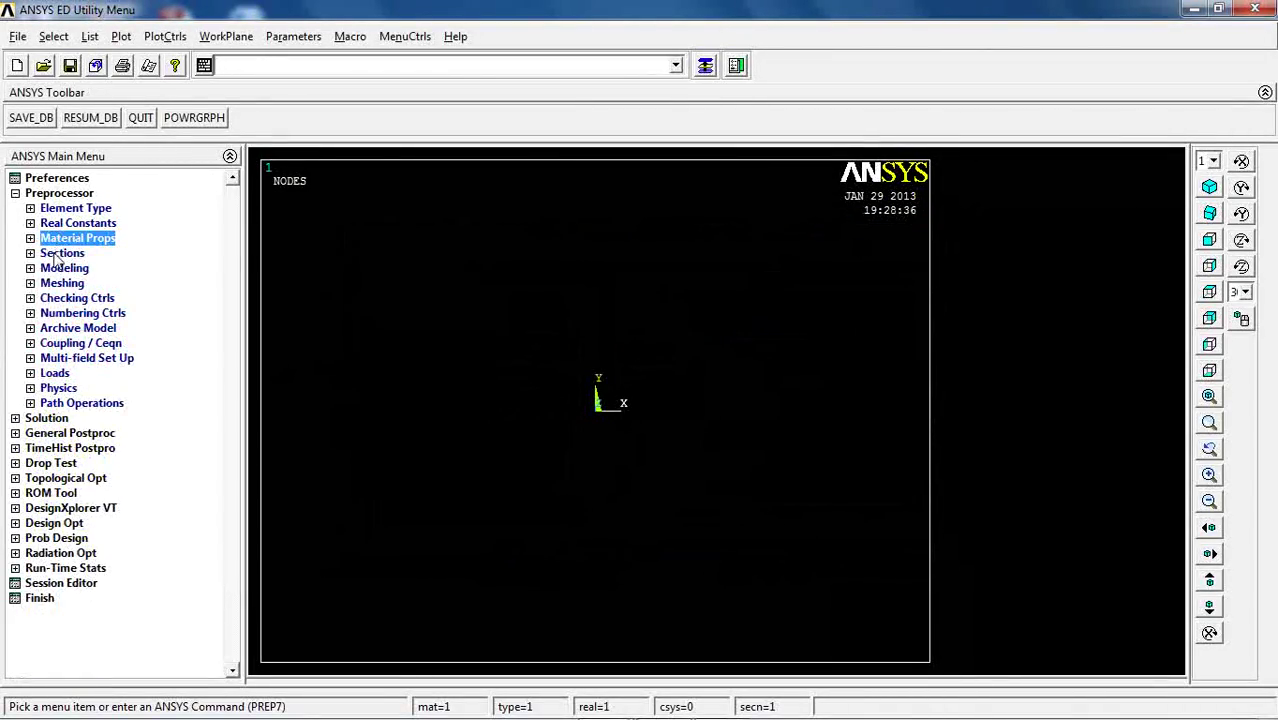
click(58, 253)
click(70, 283)
click(116, 298)
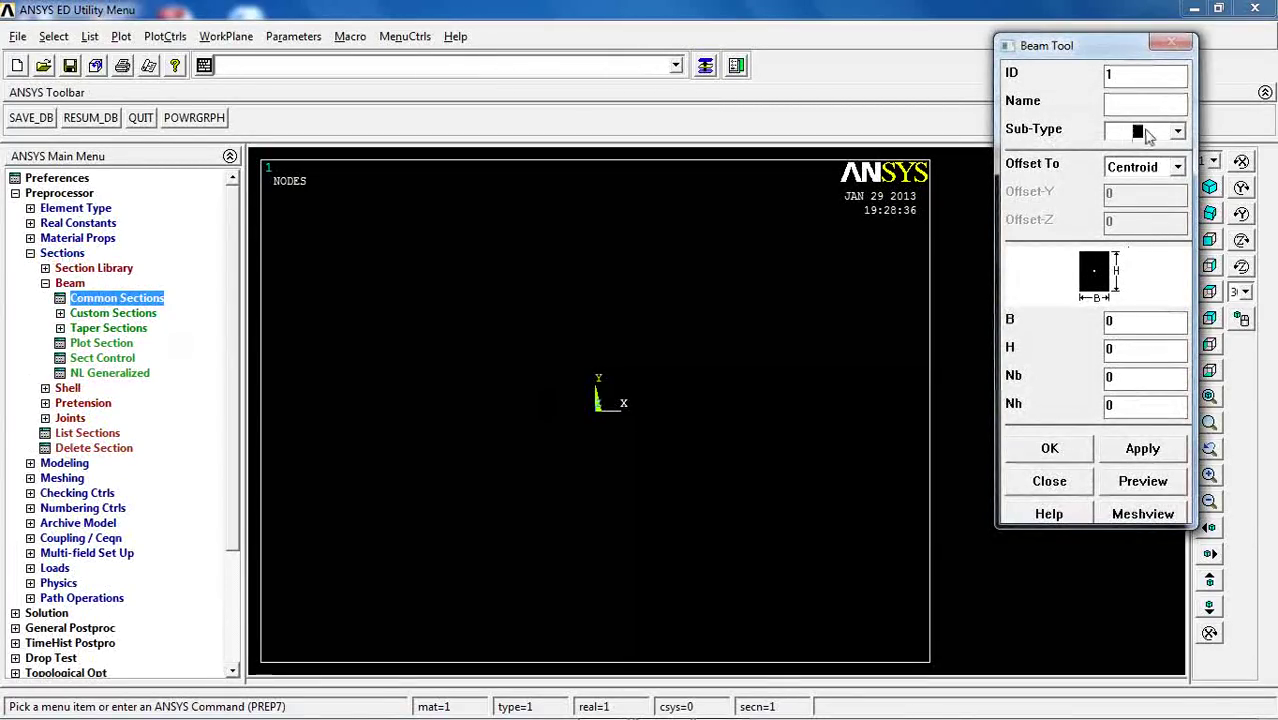
double_click(1133, 321)
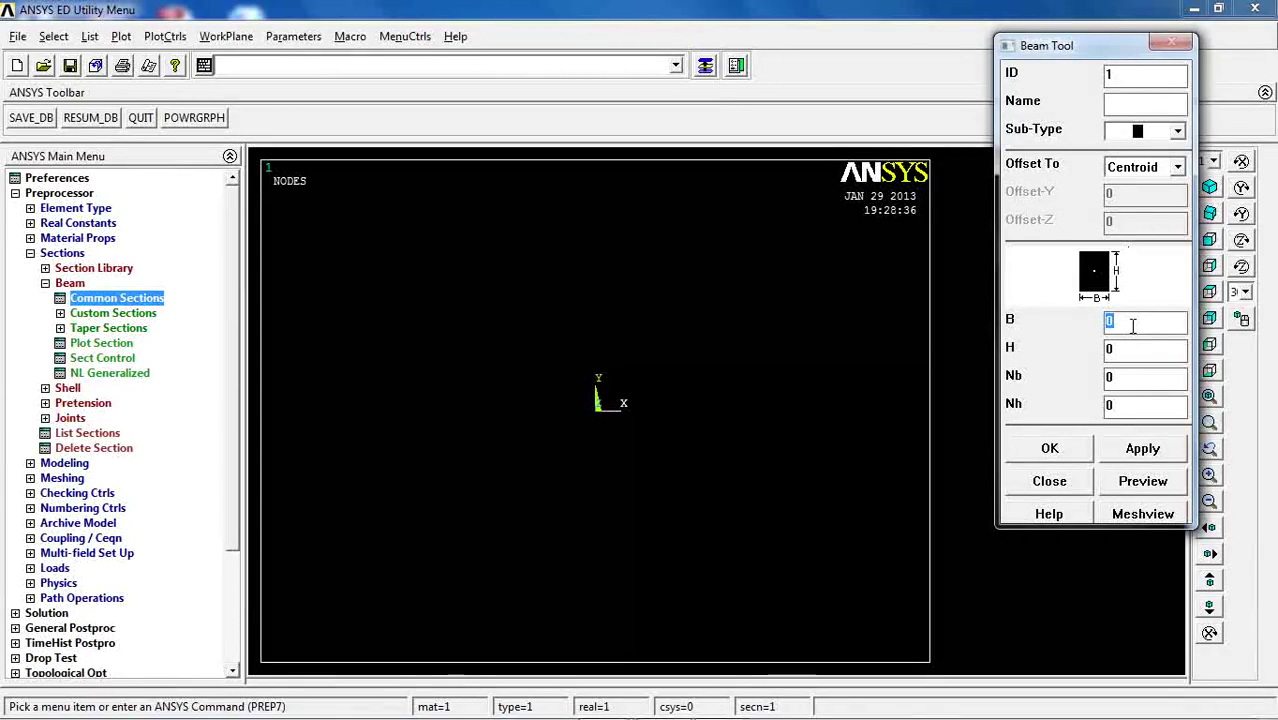
text(5)
key(Tab)
key(Tab)
text(5)
key(Tab)
text(5)
click(1160, 513)
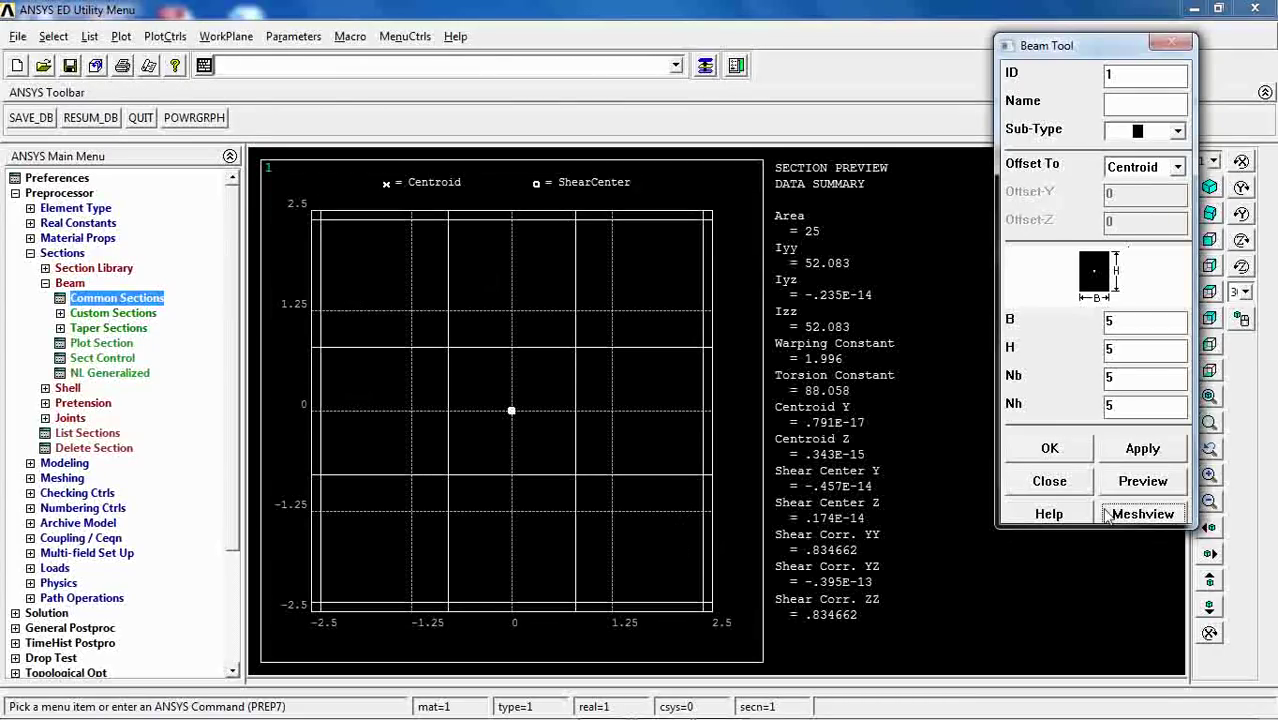
click(1040, 455)
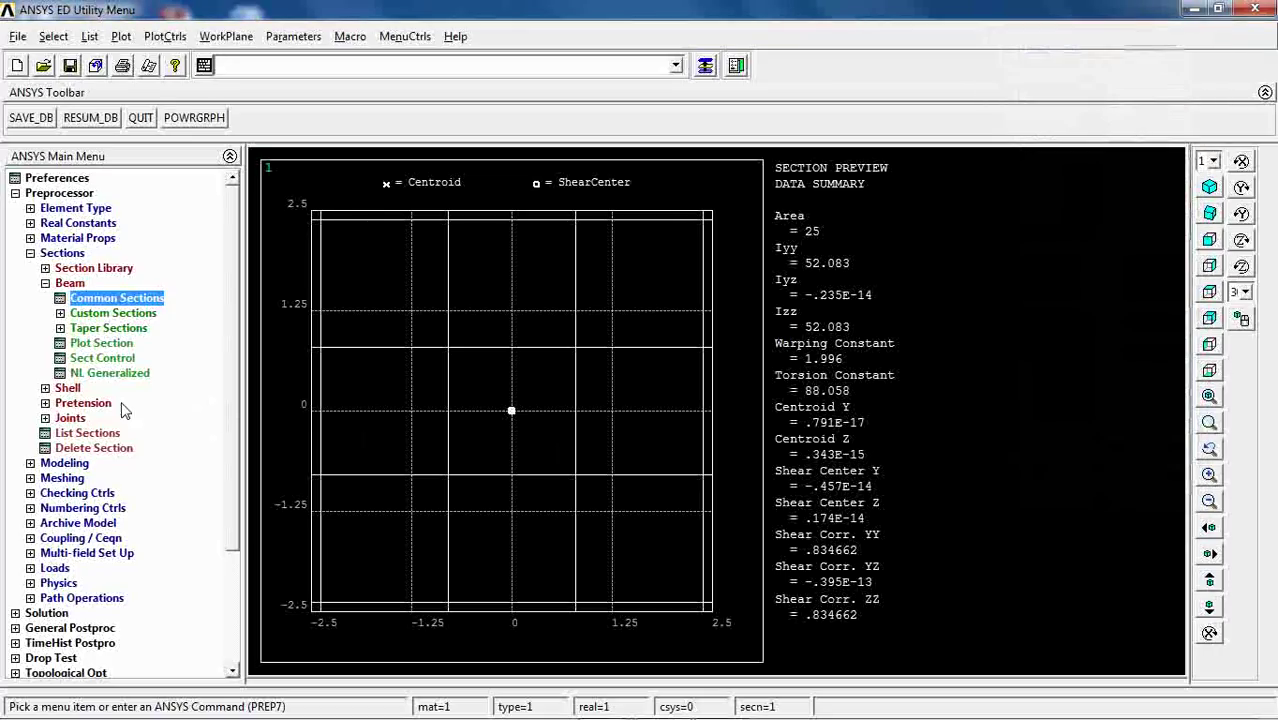
Create keypoint 1 at (0, 0) and keypoint 2 at (100, 0) in the active coordinate system
click(65, 463)
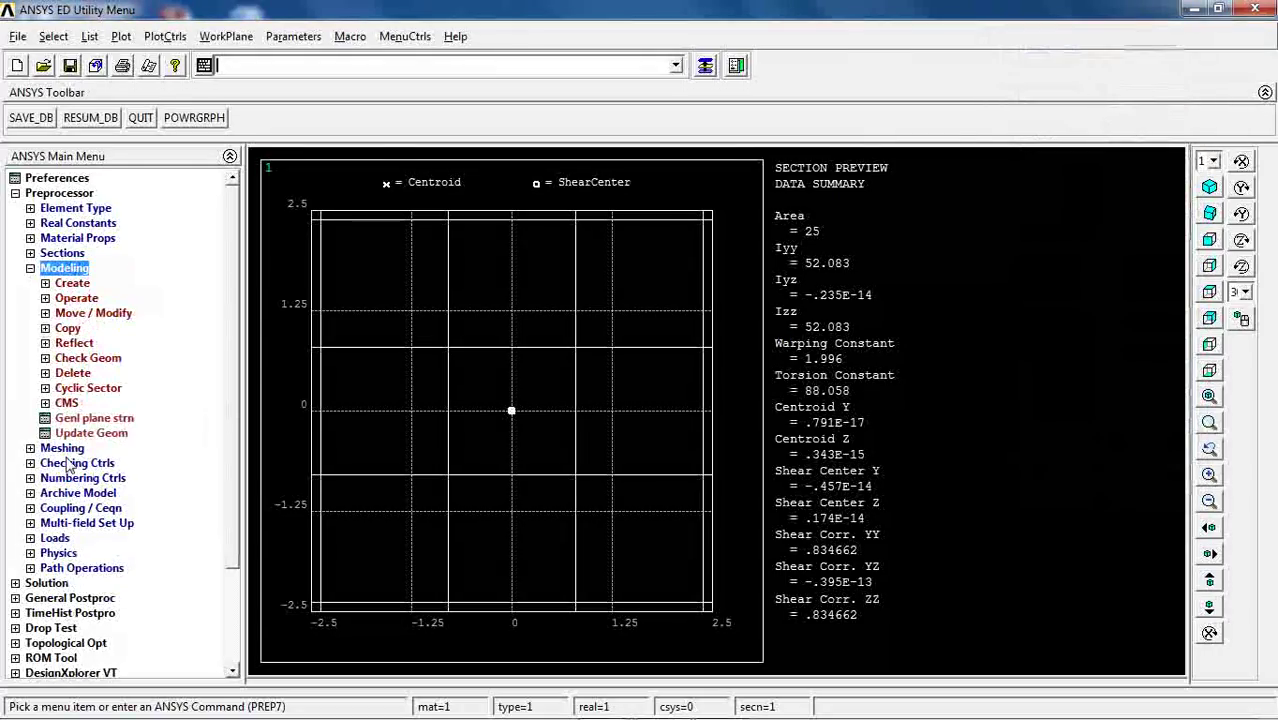
click(68, 285)
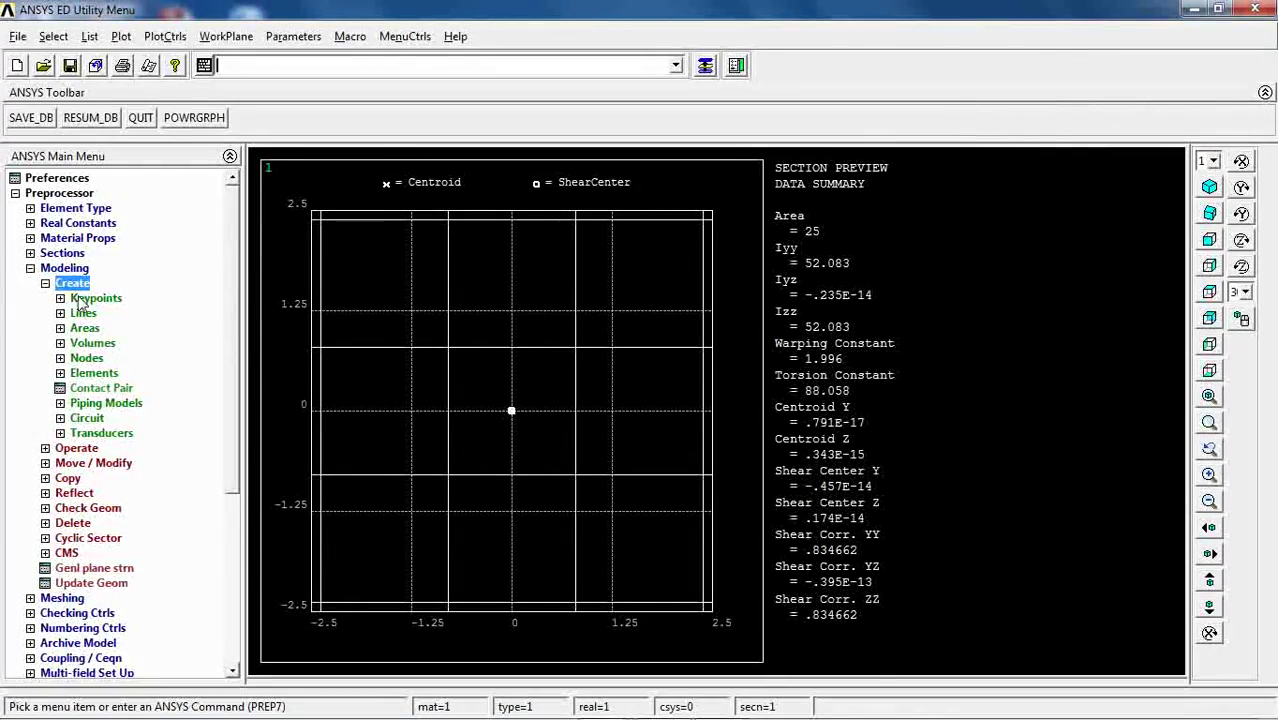
click(84, 299)
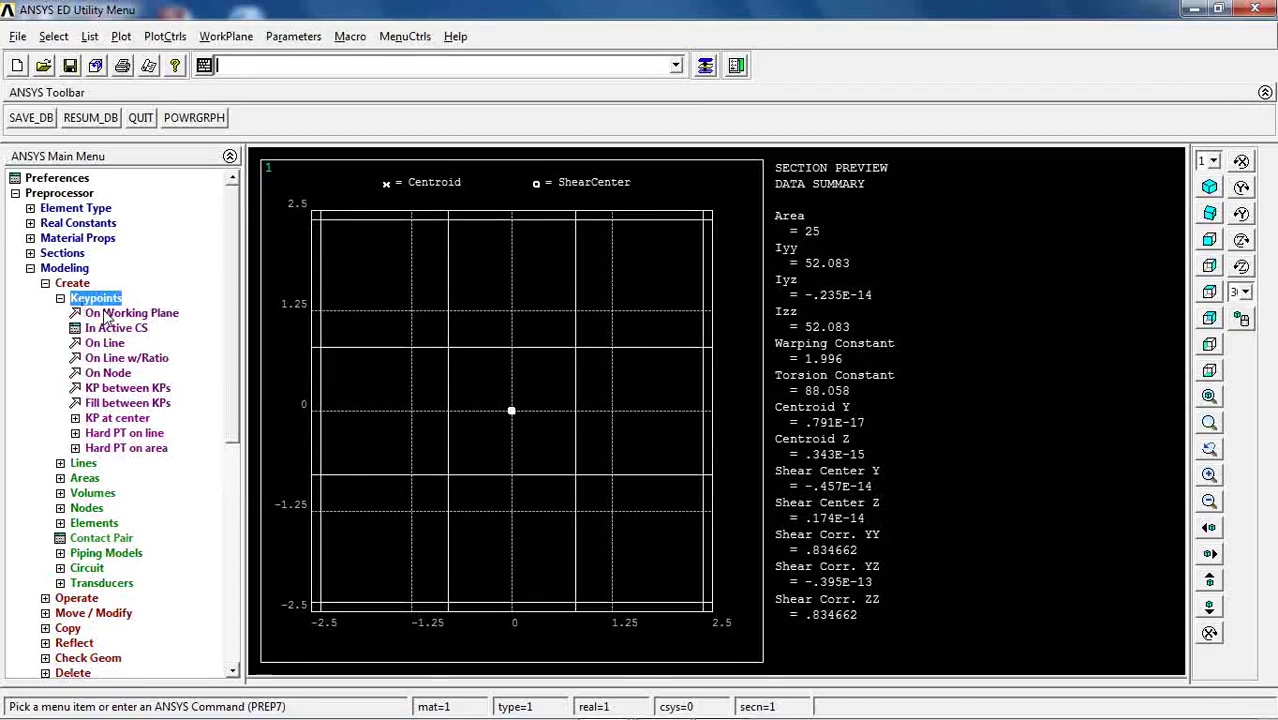
click(91, 332)
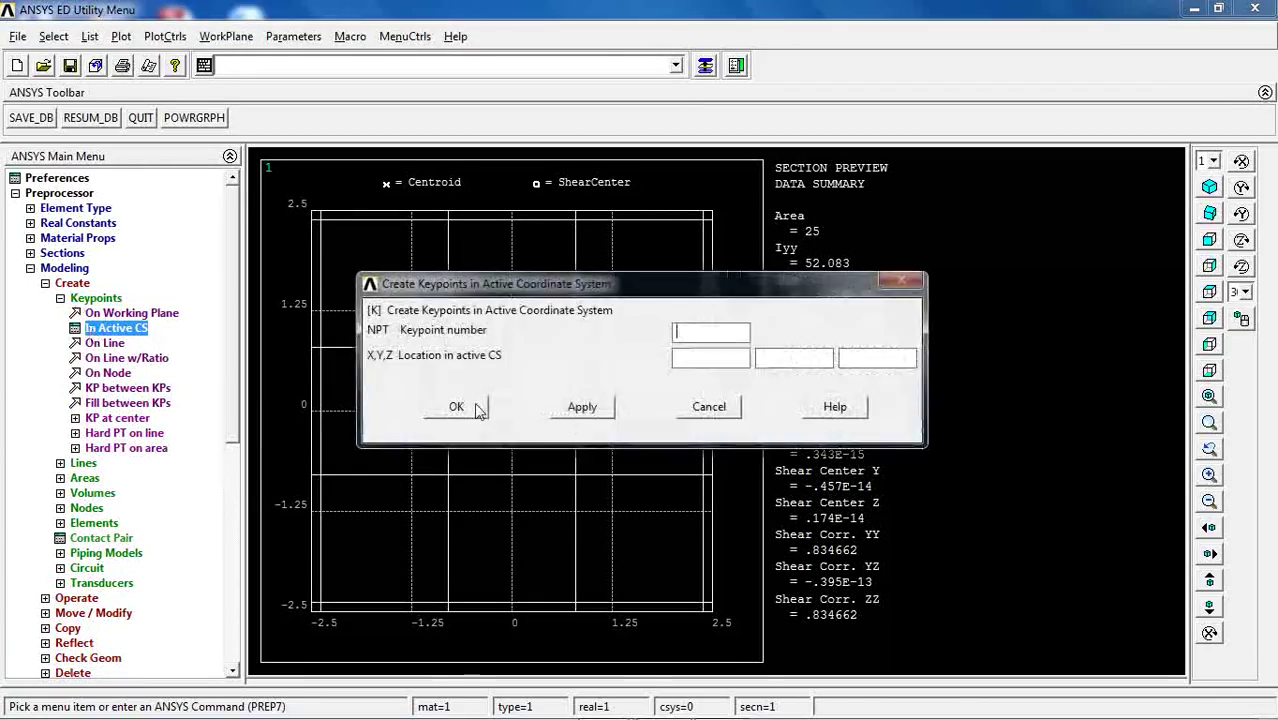
click(709, 356)
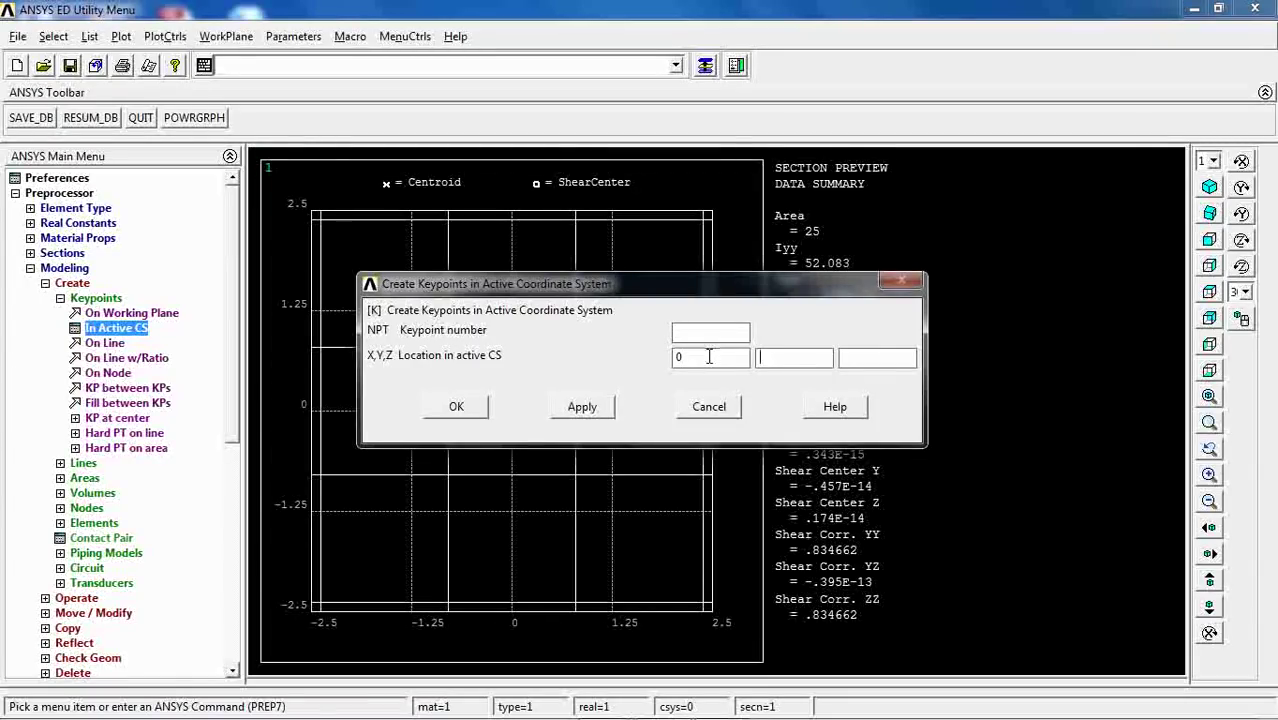
click(604, 406)
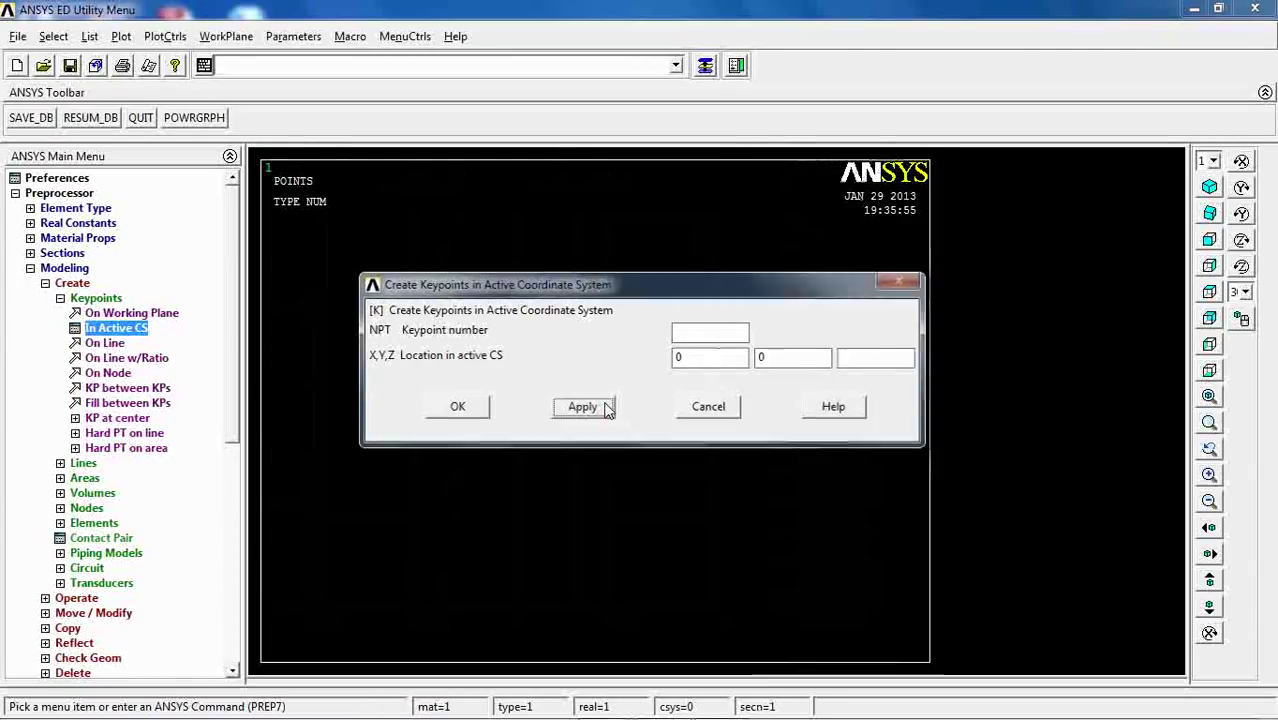
drag(631, 290, 557, 106)
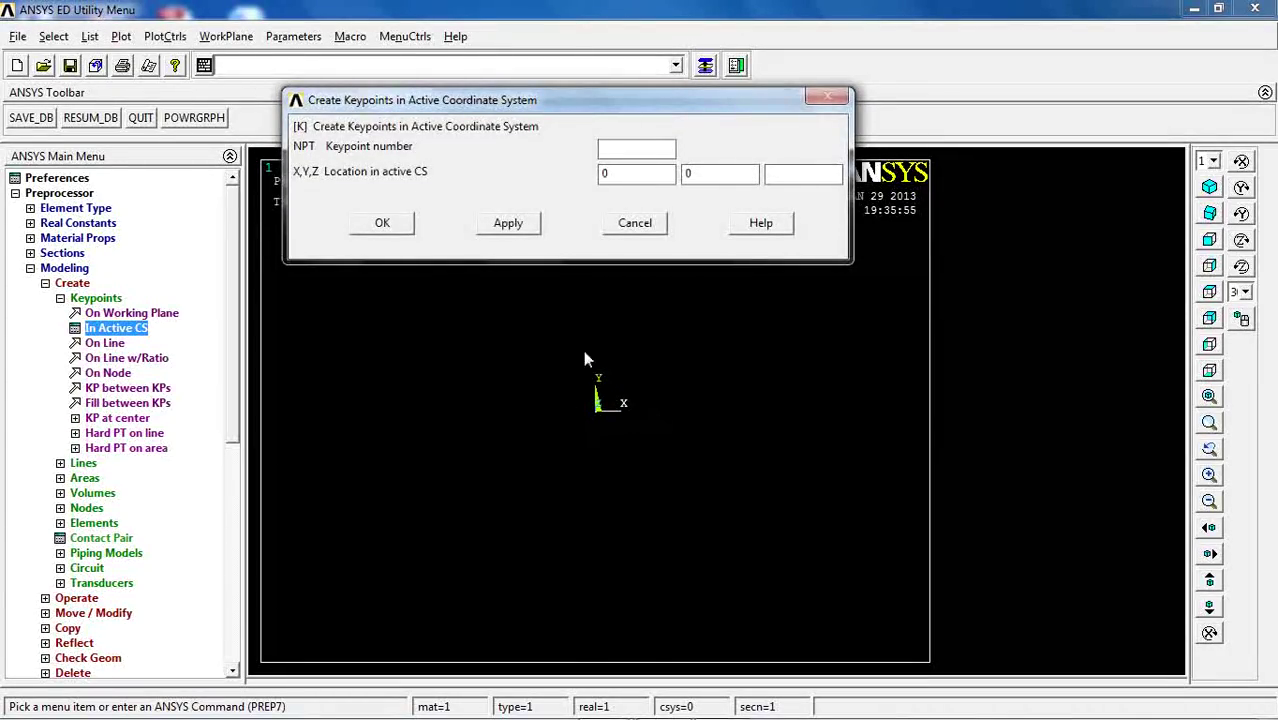
double_click(612, 175)
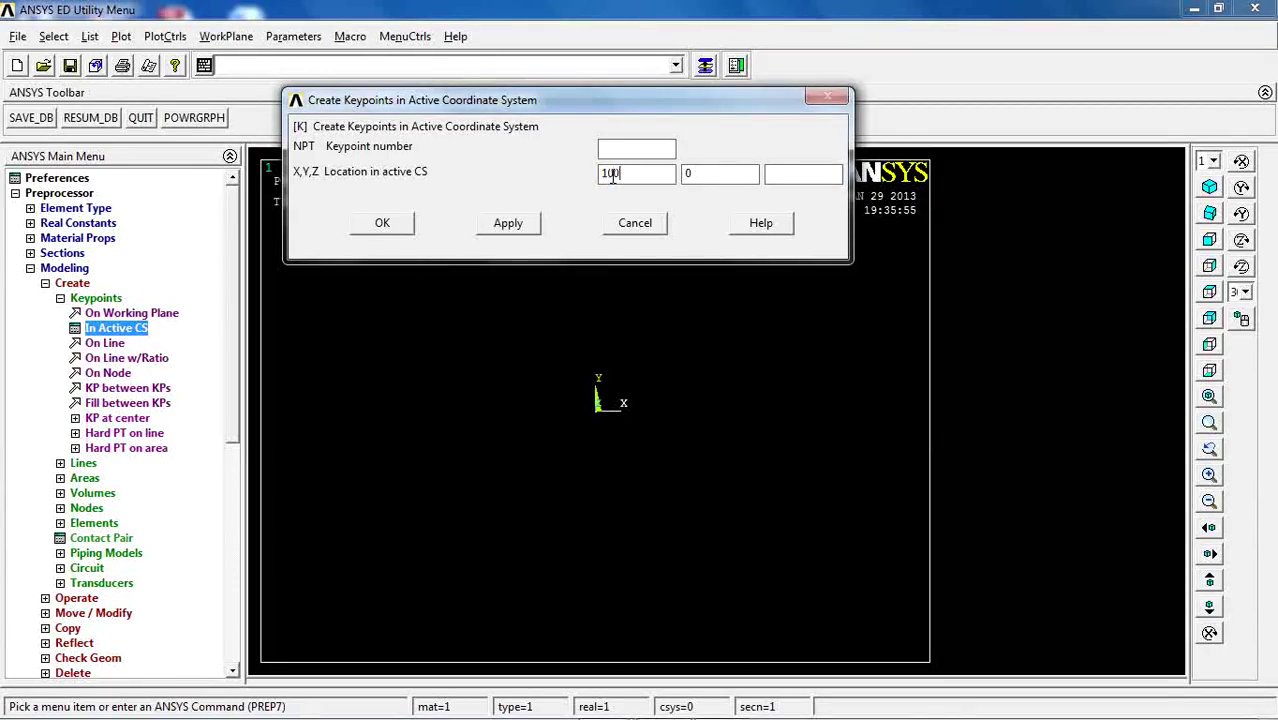
click(386, 223)
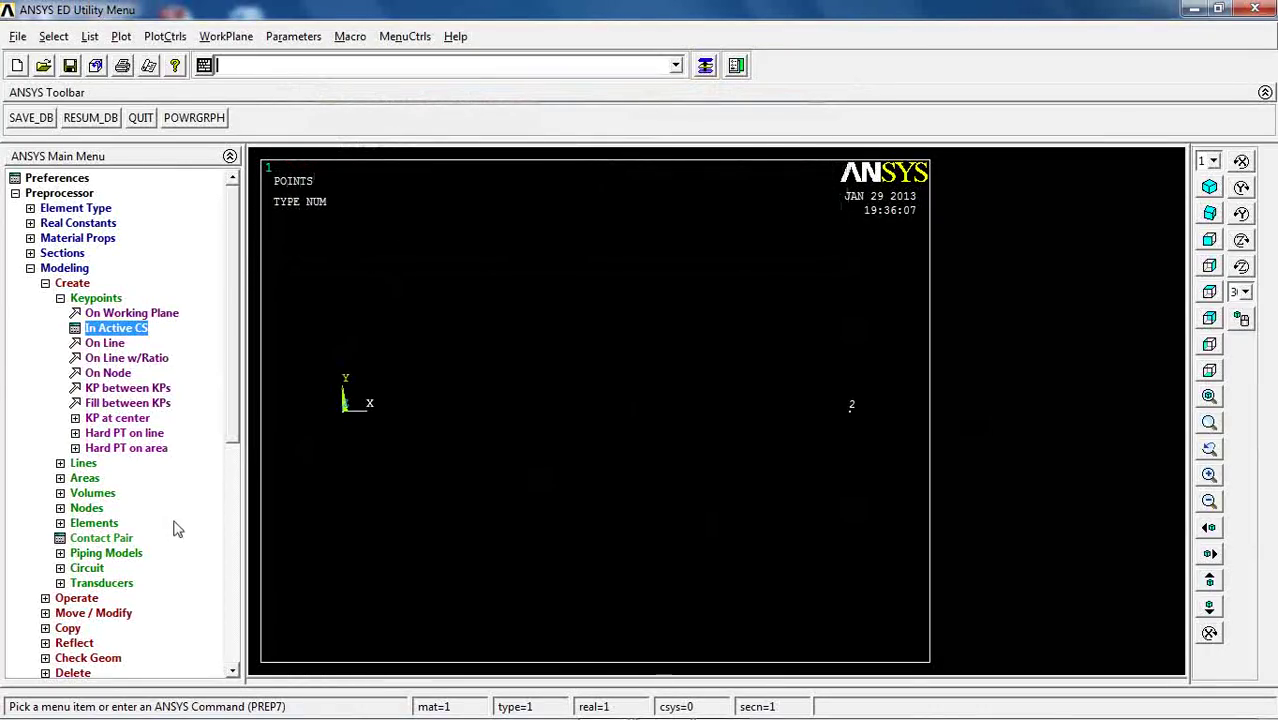
Draw a straight line from keypoint 1 to keypoint 2
click(96, 299)
click(84, 314)
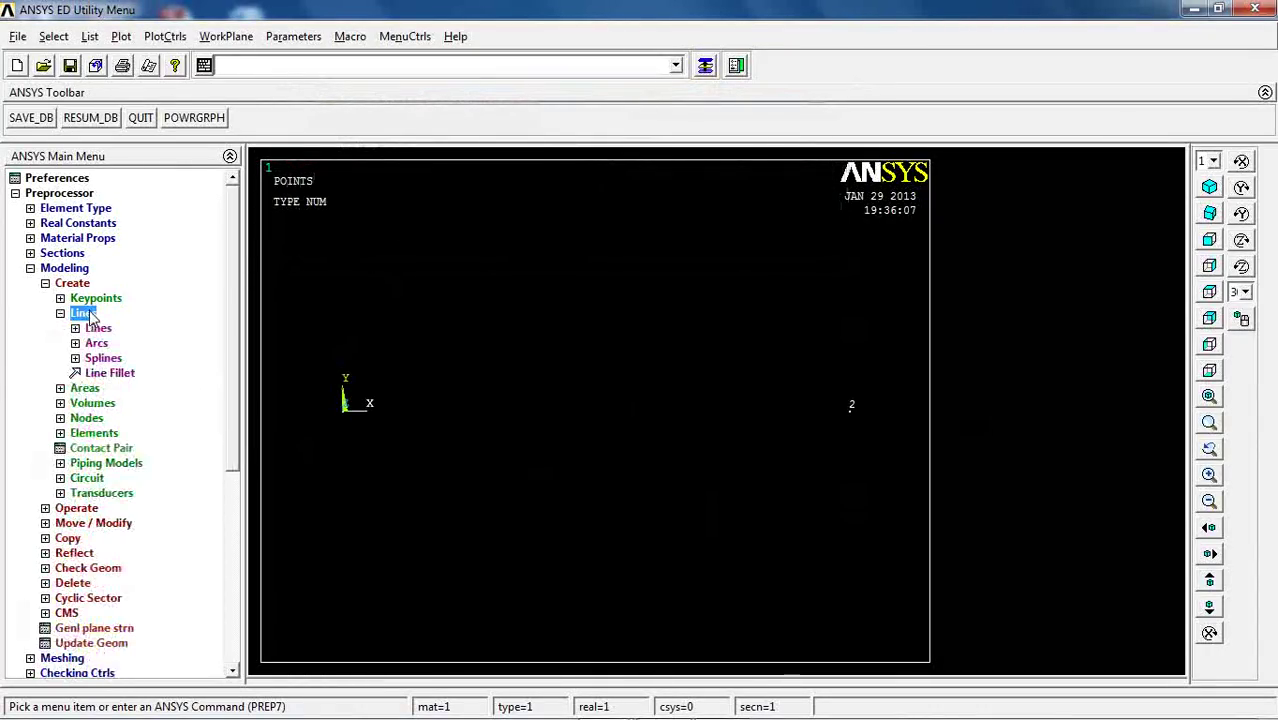
click(98, 328)
click(133, 343)
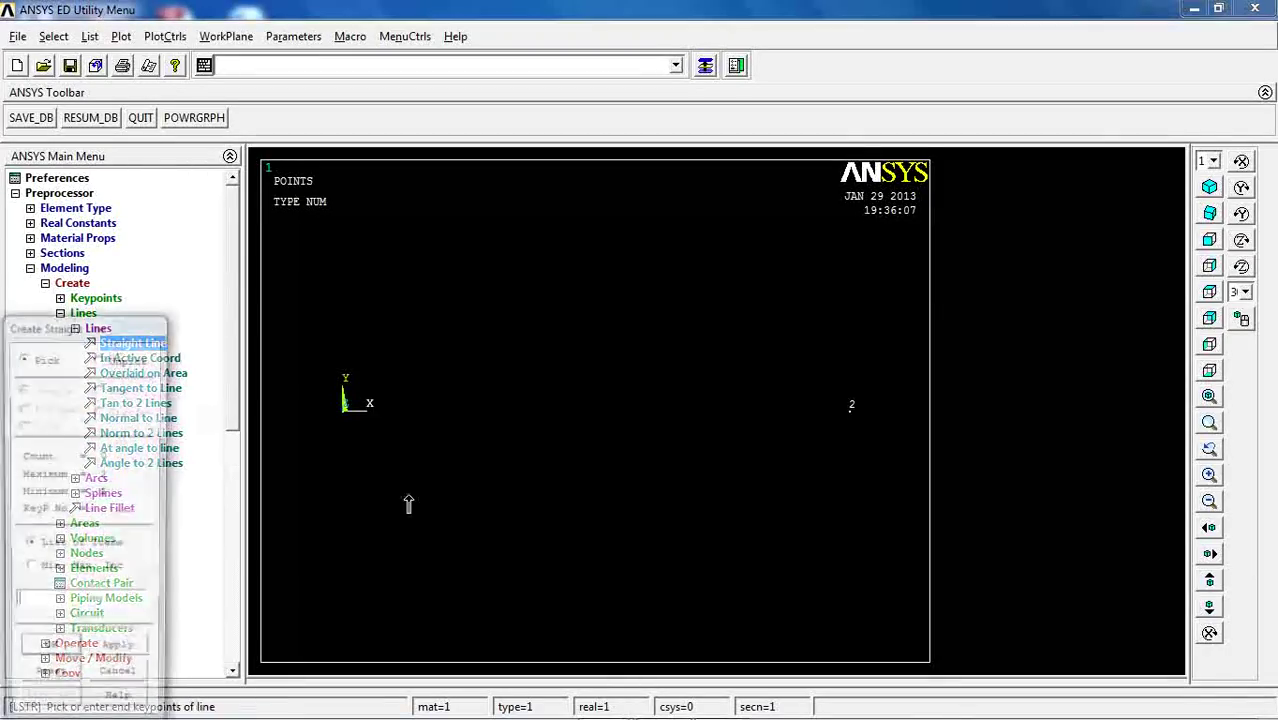
click(344, 421)
click(903, 487)
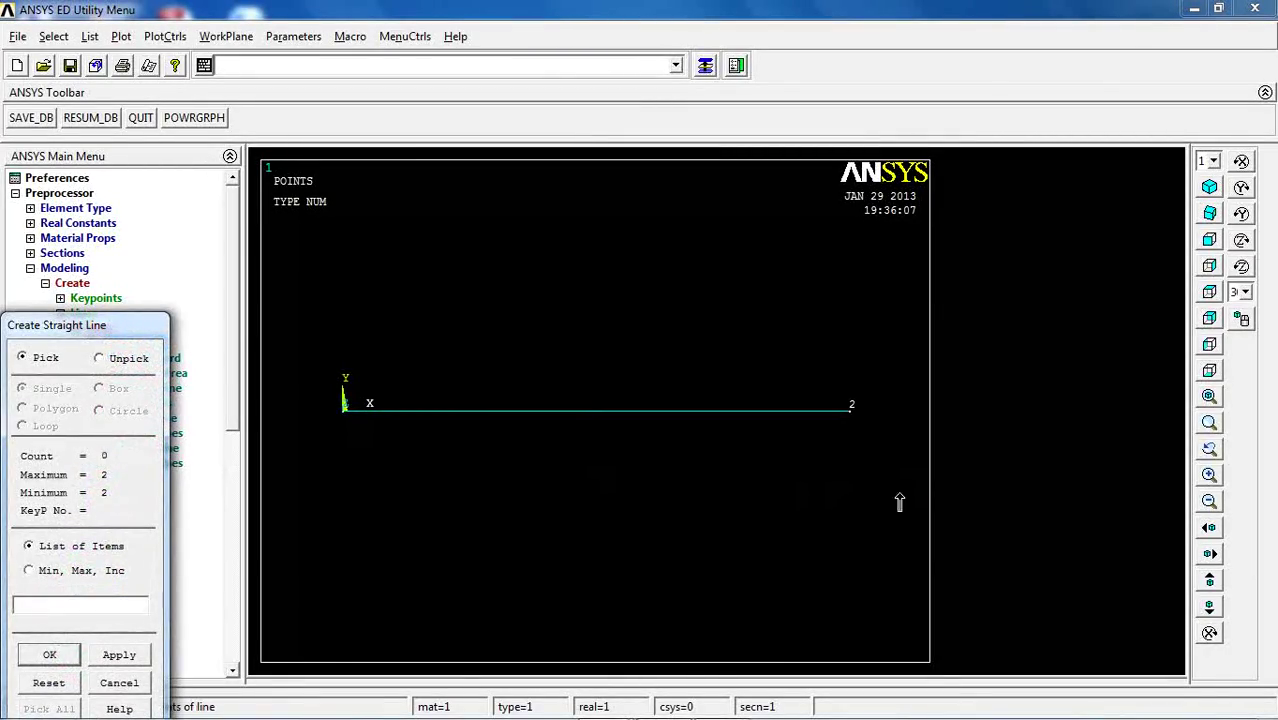
click(49, 655)
Give all lines 20 element divisions using manual size controls
click(68, 270)
click(62, 283)
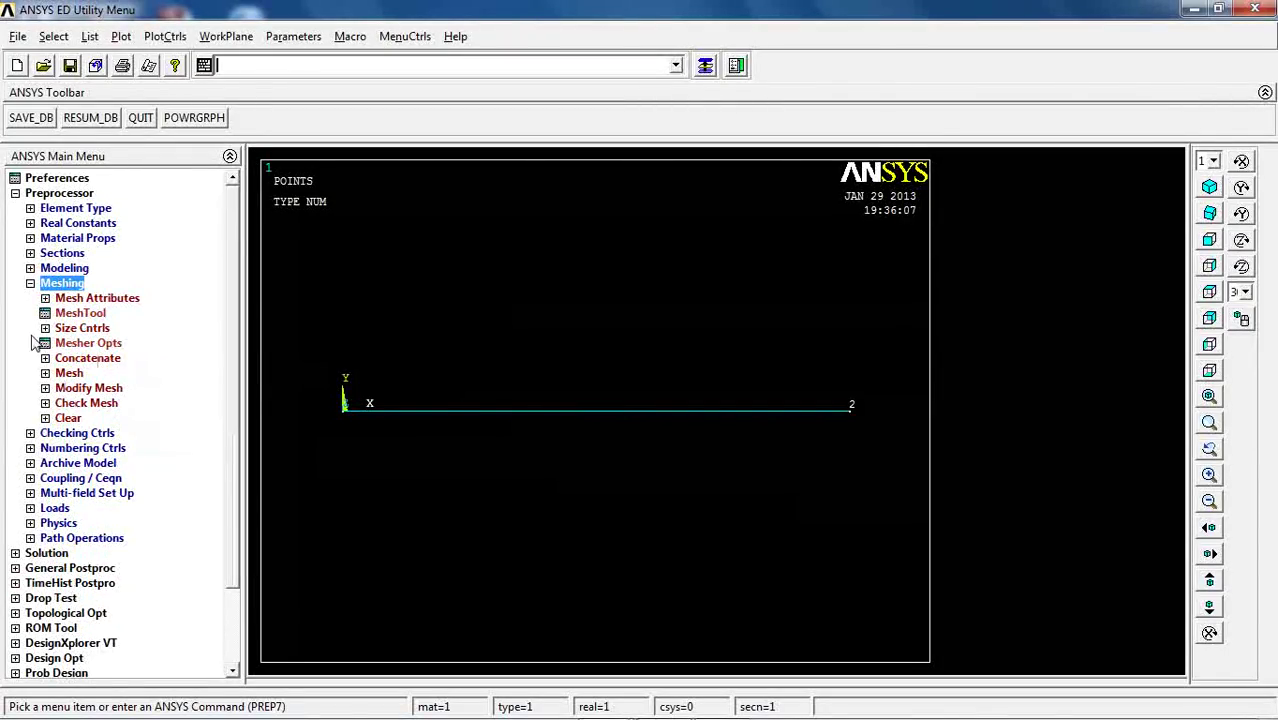
click(82, 328)
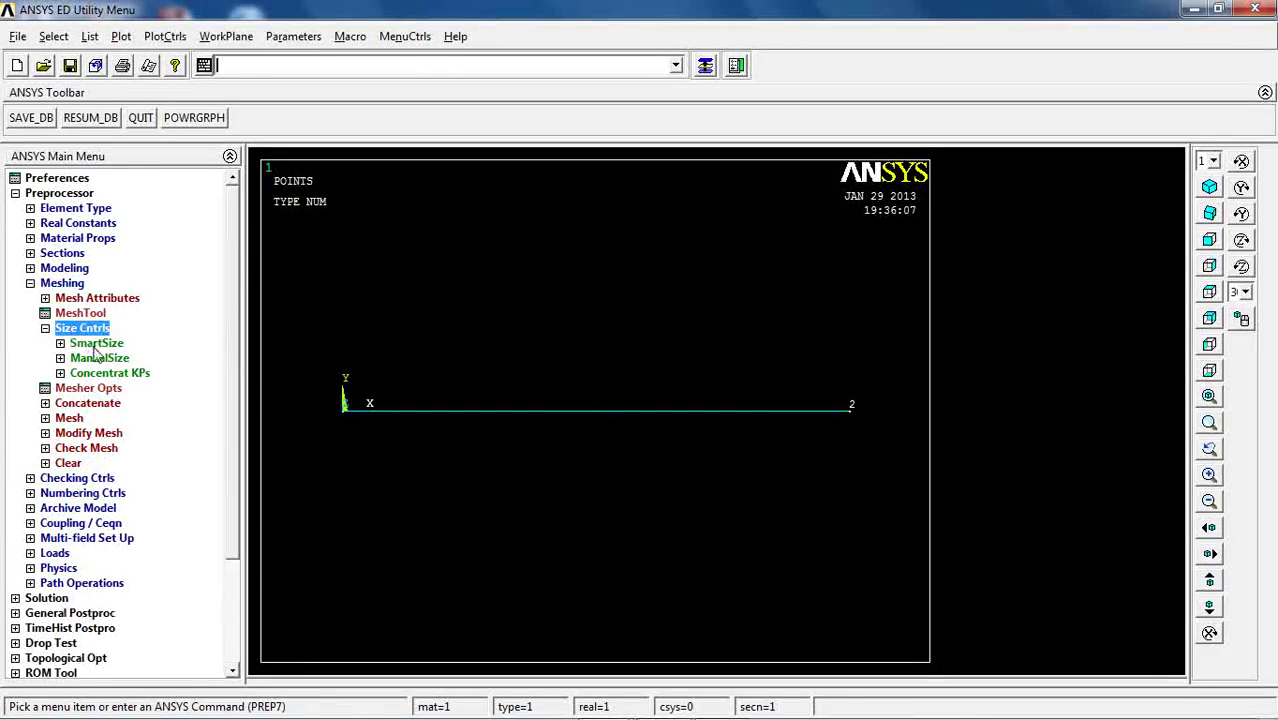
click(98, 358)
click(98, 404)
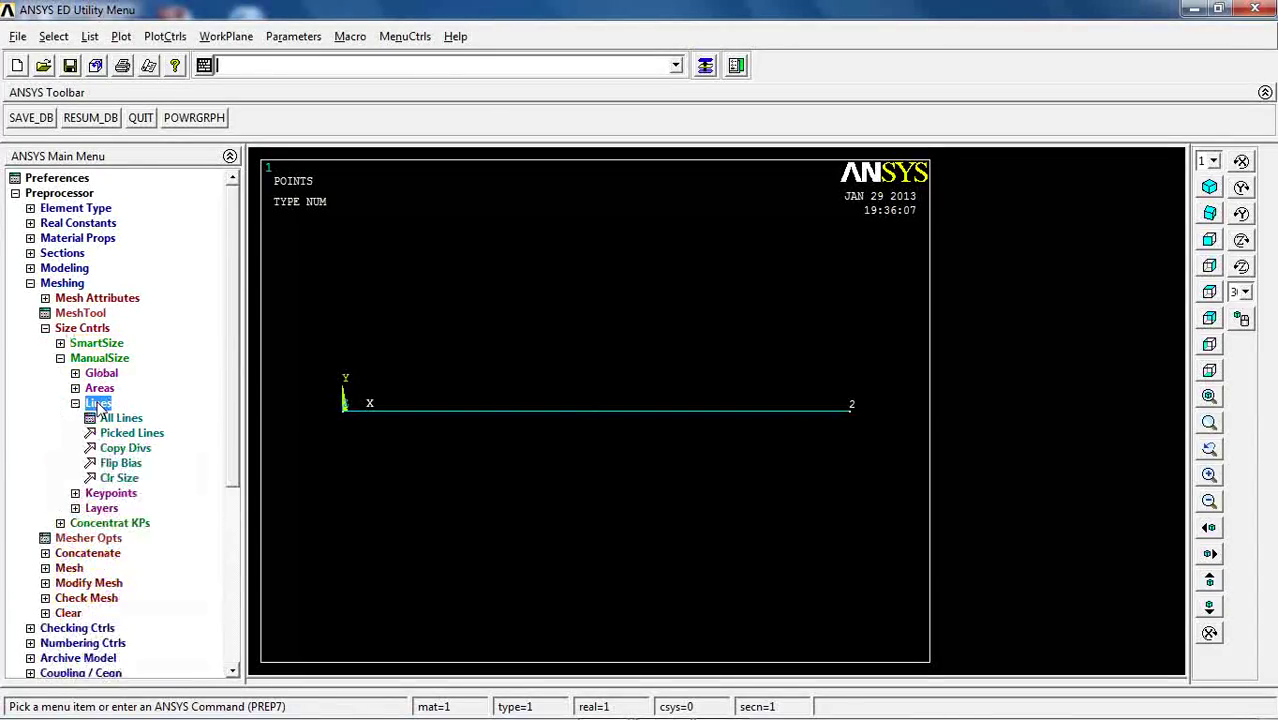
click(115, 420)
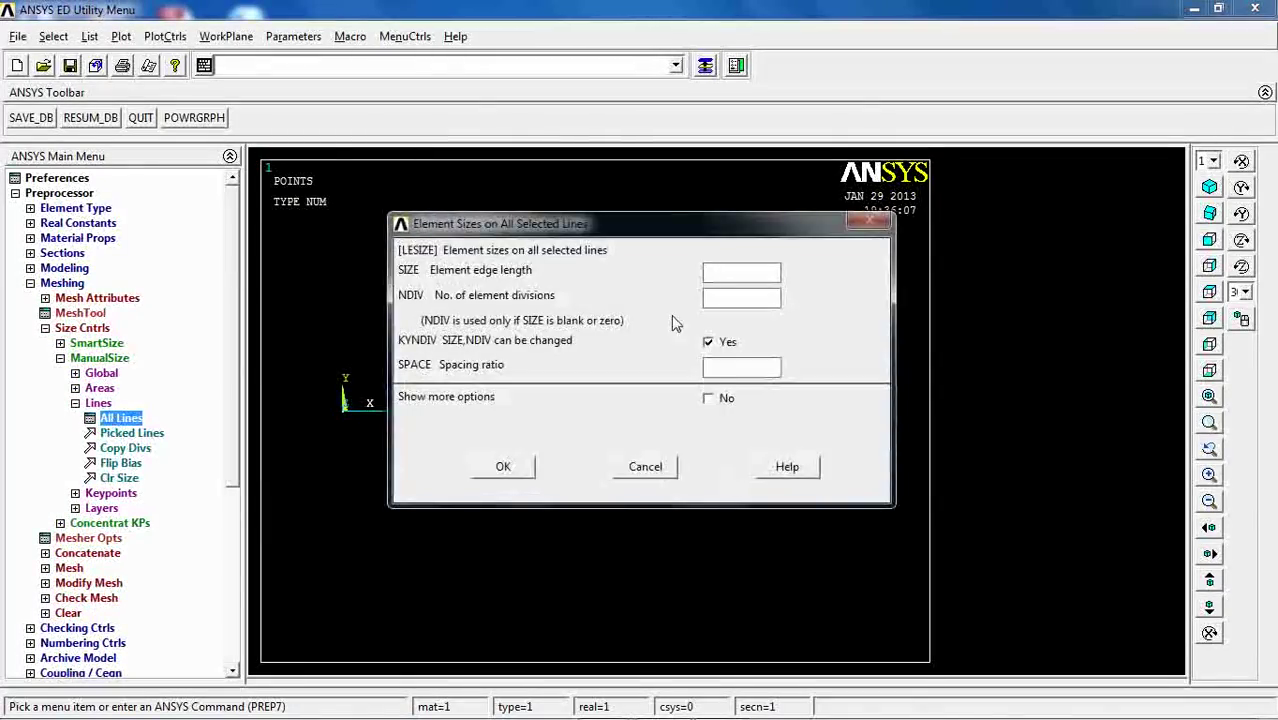
drag(657, 236, 398, 78)
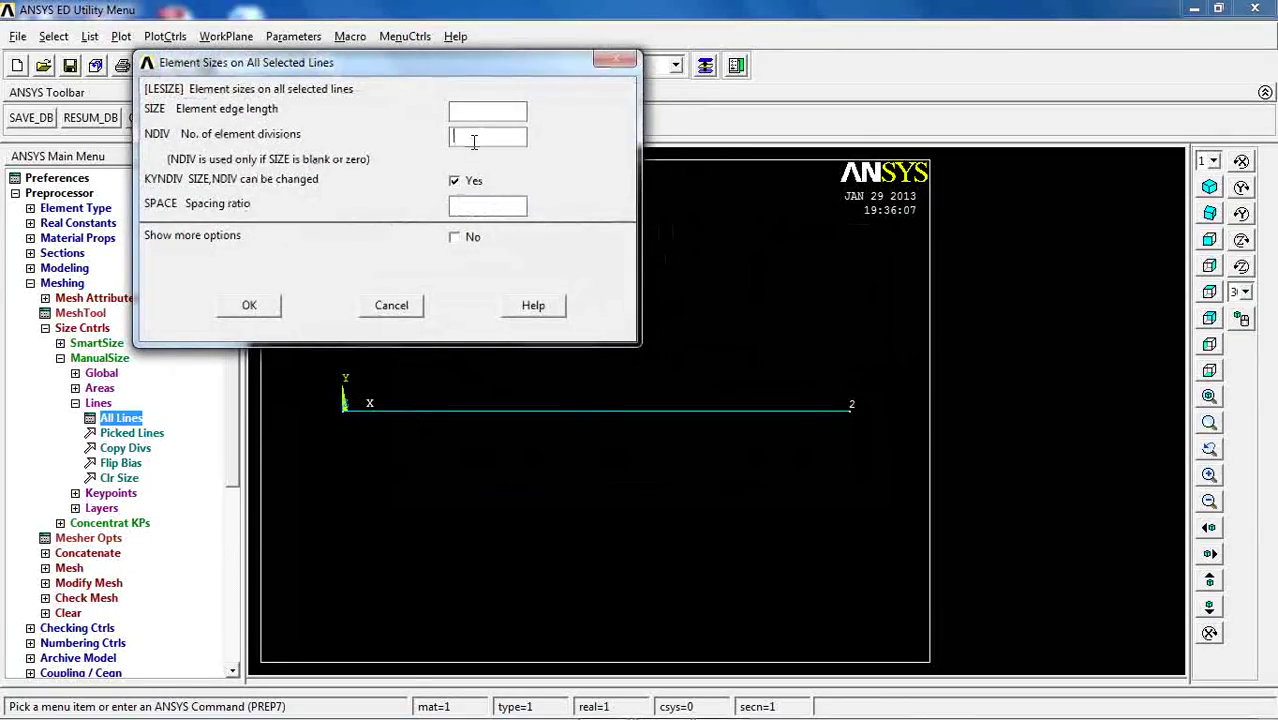
text(20)
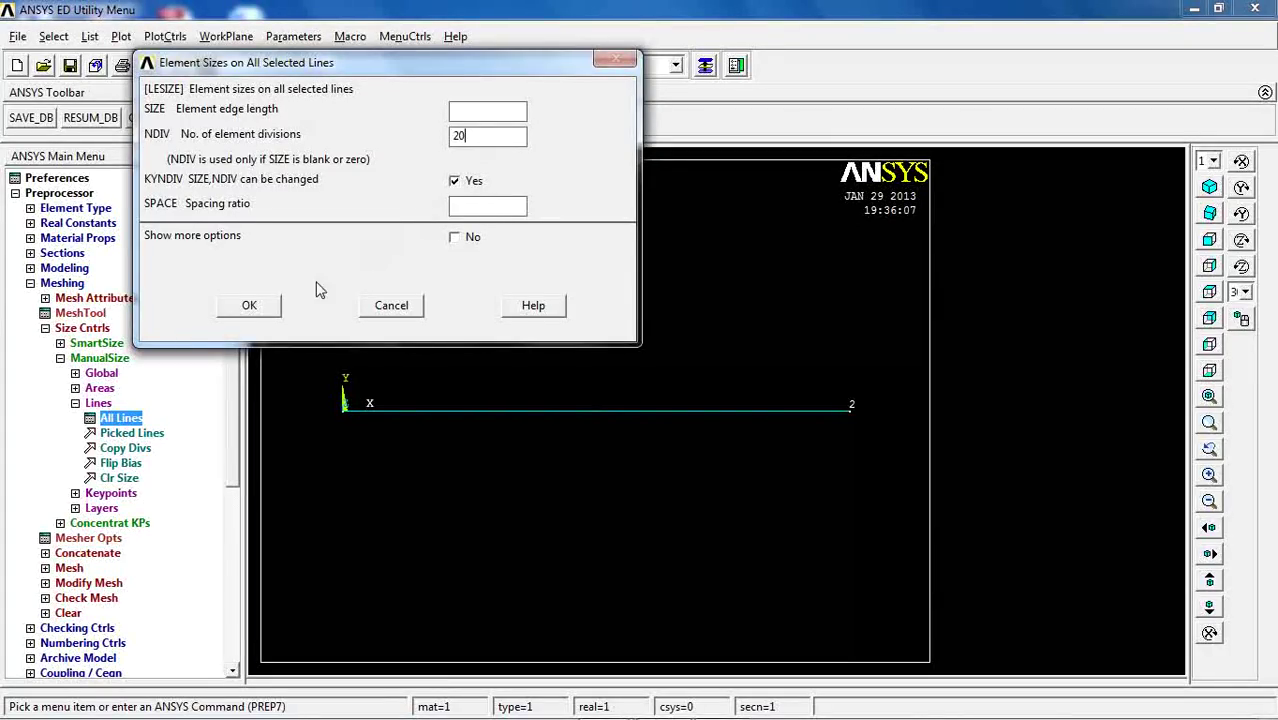
click(255, 305)
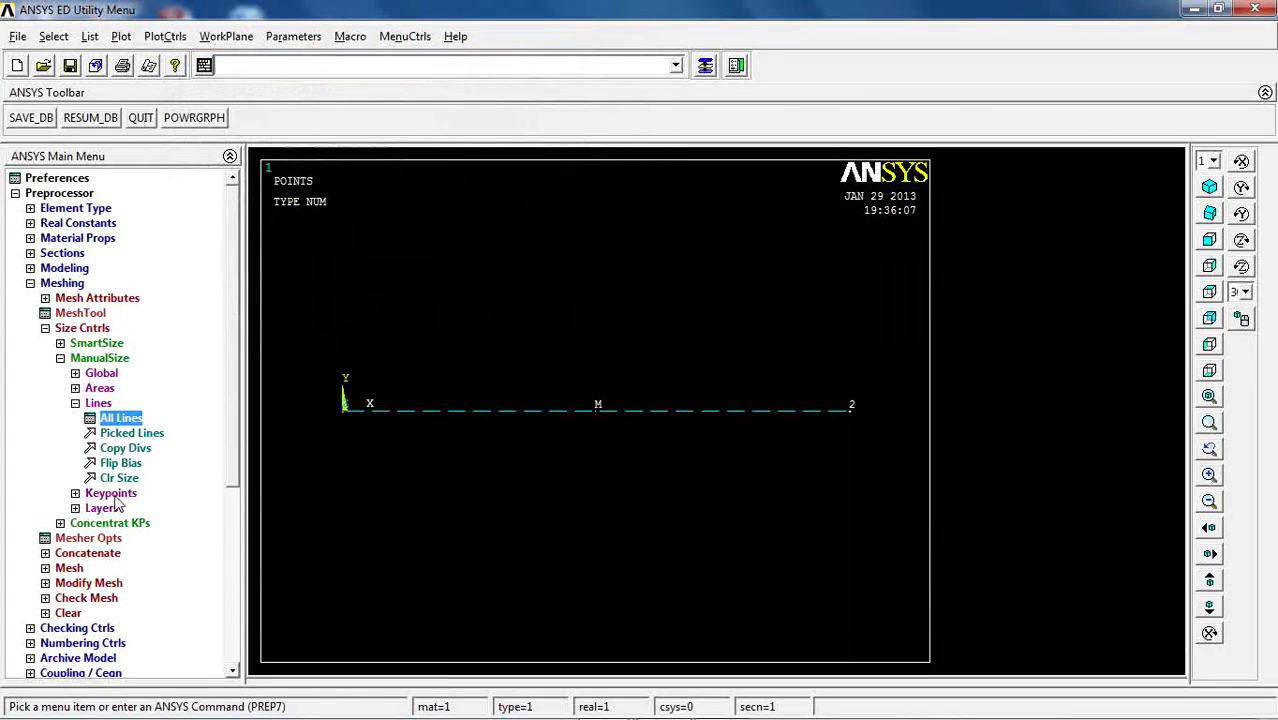
Mesh the beam line into 20 BEAM189 elements
click(70, 567)
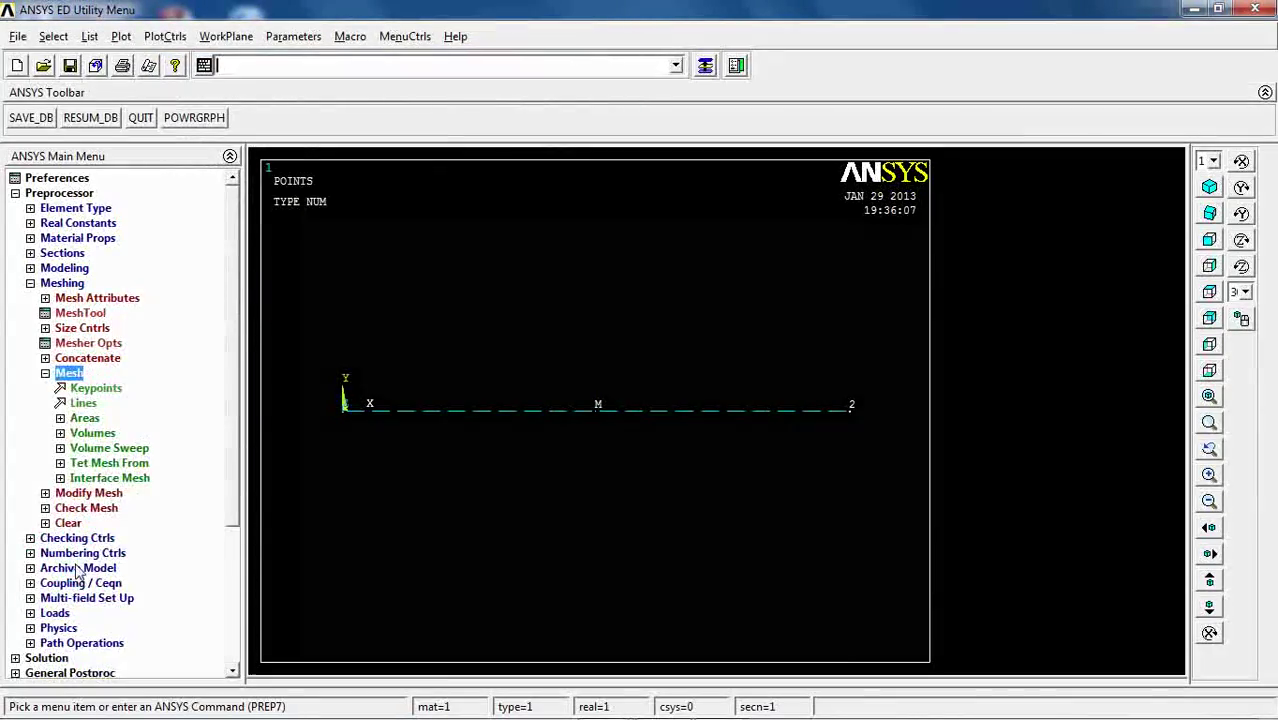
click(83, 403)
click(505, 418)
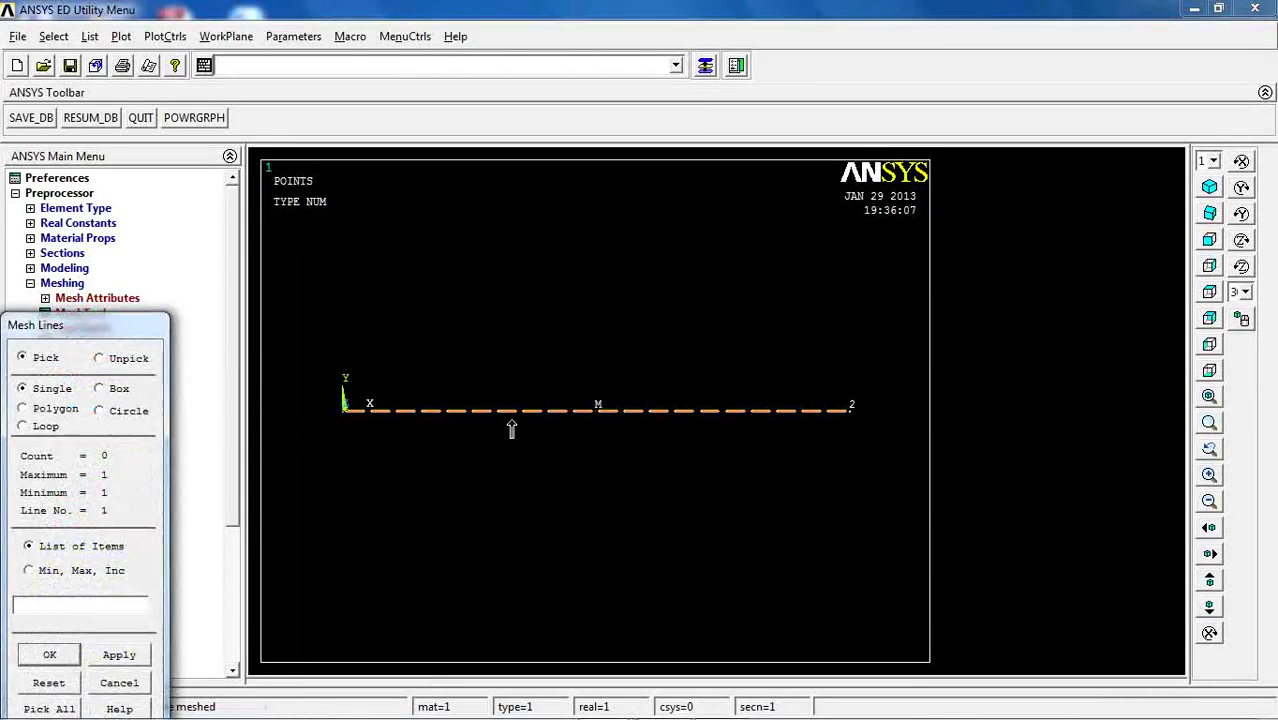
click(72, 656)
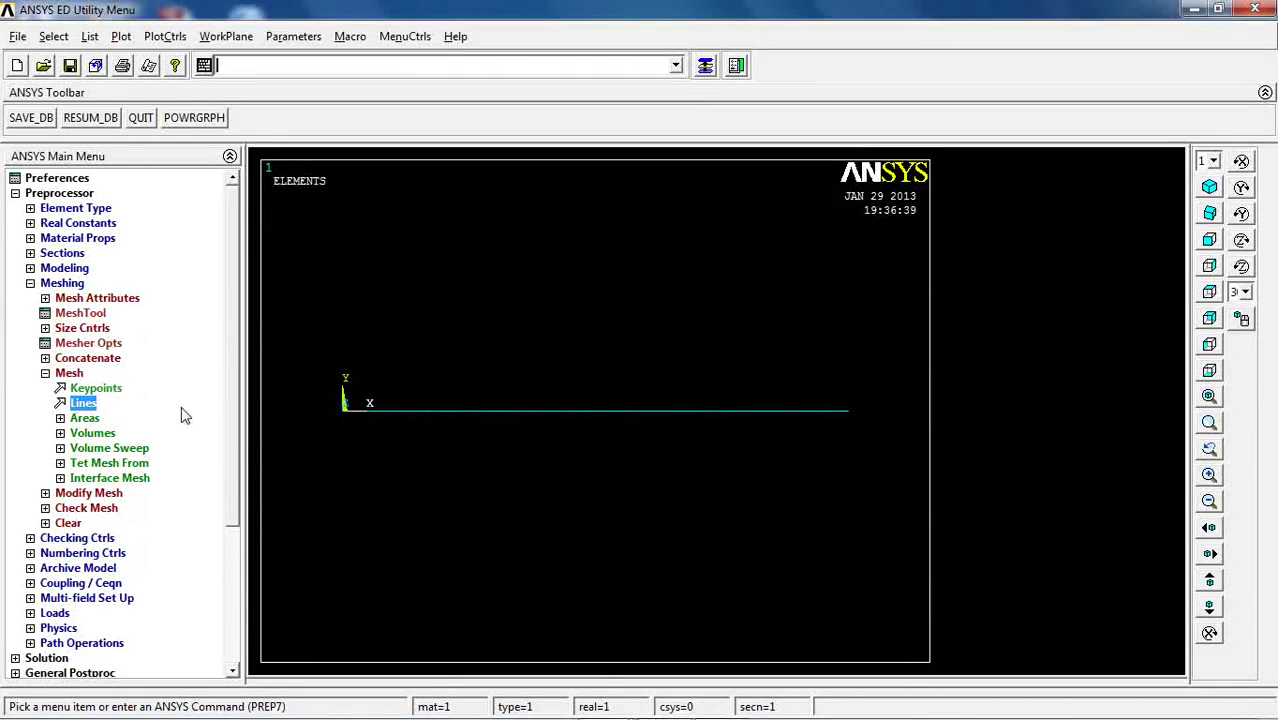
click(60, 284)
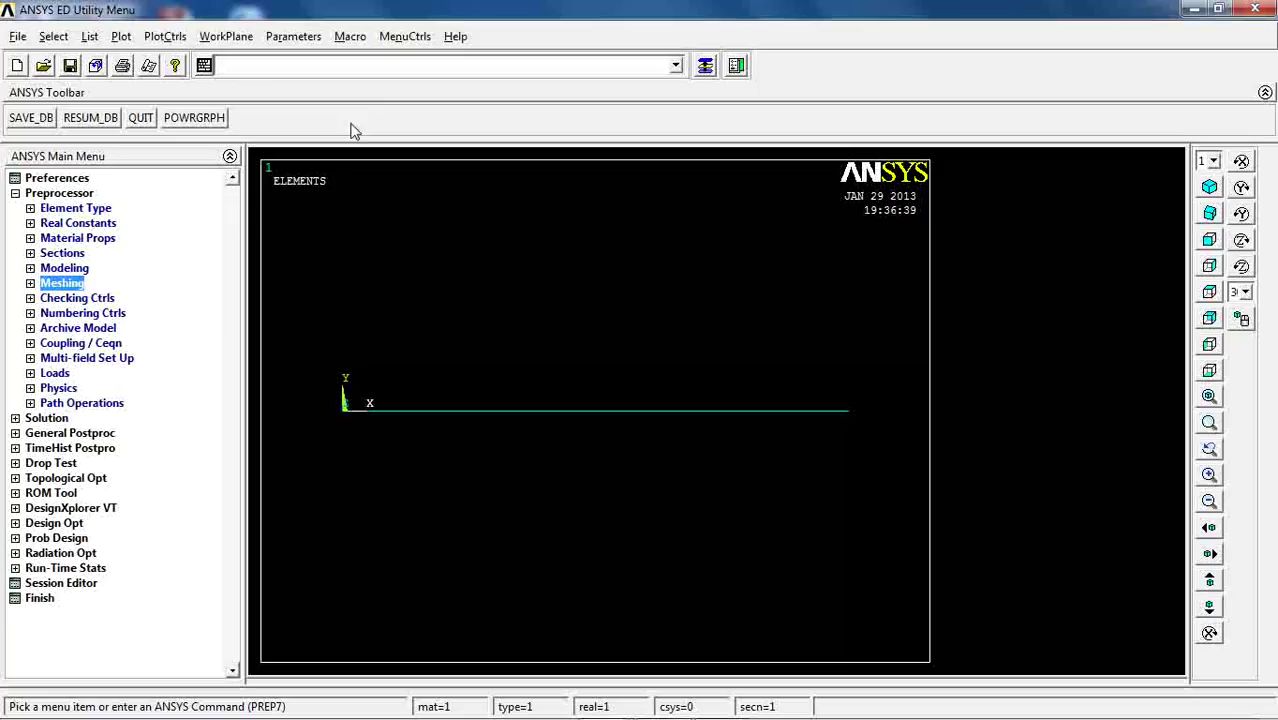
In the Function Editor, build the load expression 1000*sin(PI/4*( ) using the sine and pi buttons
click(292, 37)
mouse_move(297, 174)
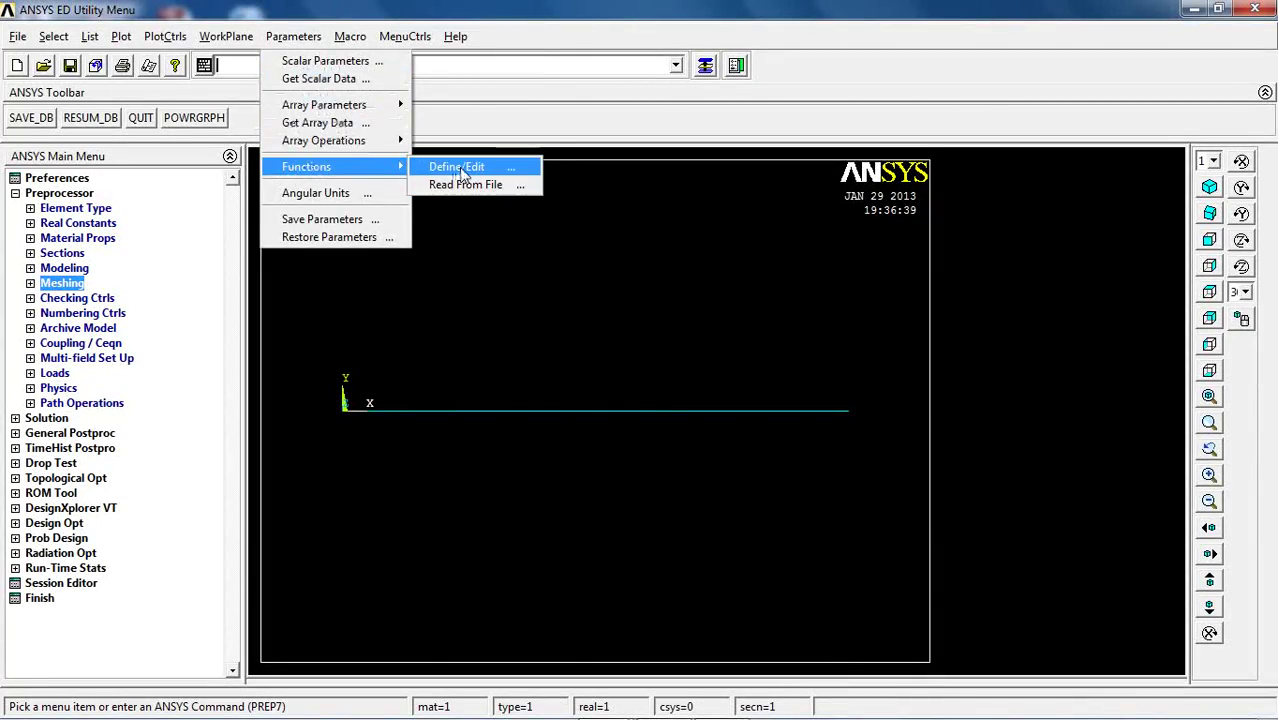
click(458, 167)
drag(730, 122, 858, 50)
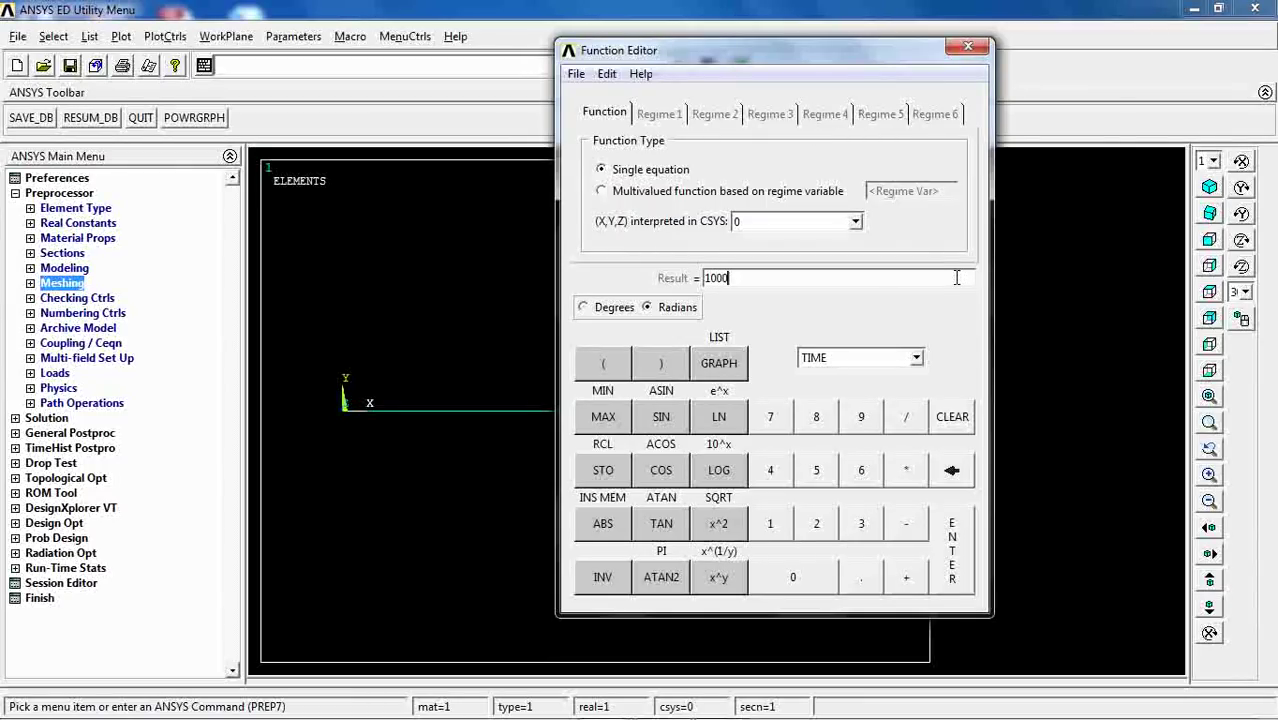
click(668, 419)
click(600, 578)
click(663, 578)
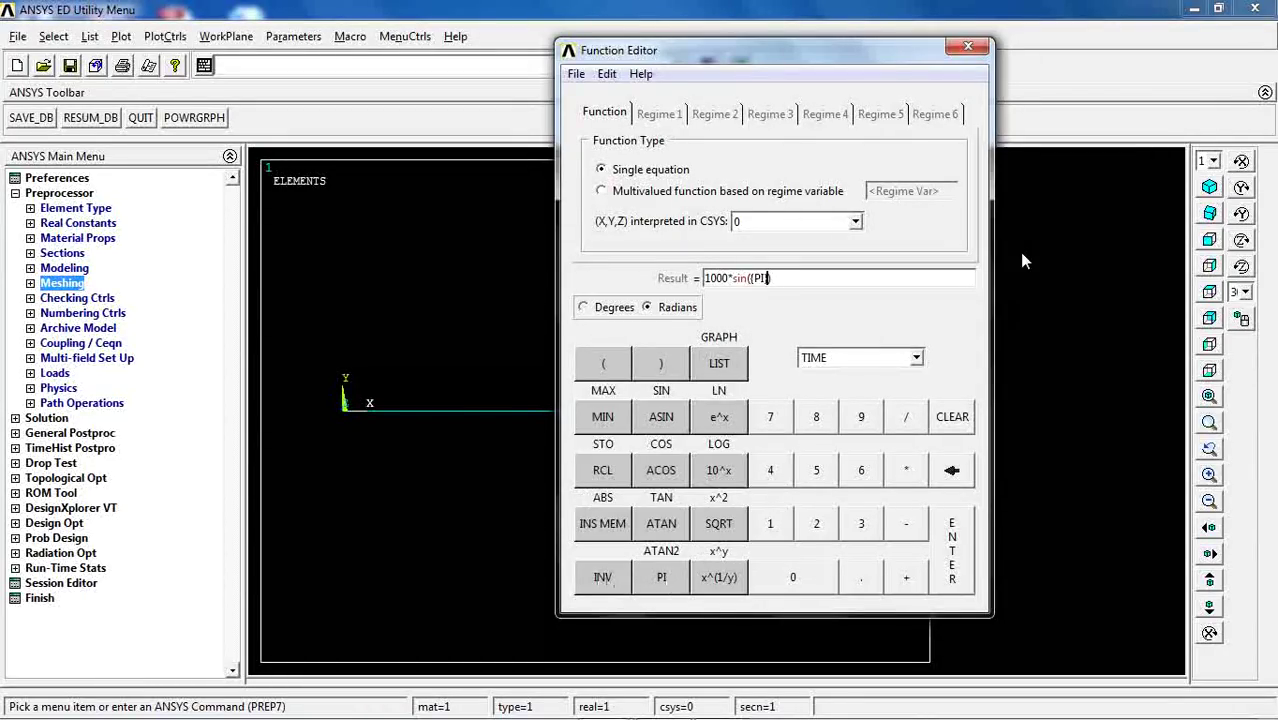
text()))
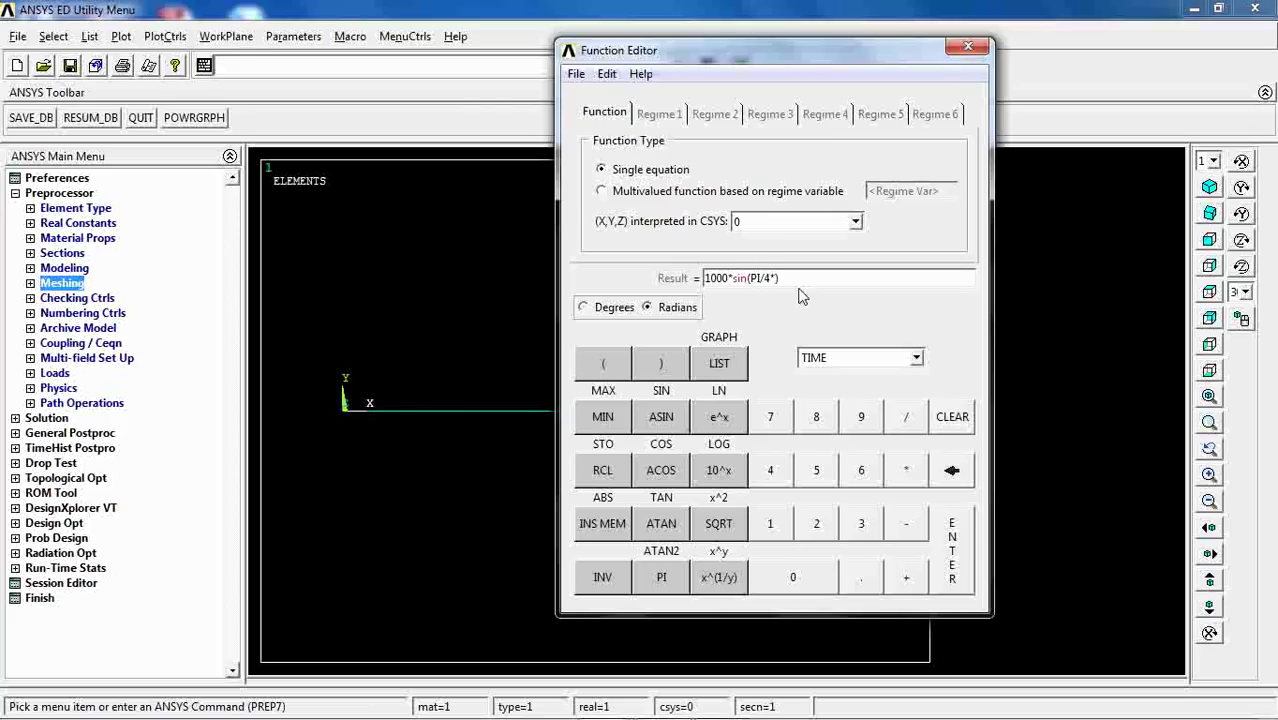
Insert the TIME variable to finish 1000*sin(PI/4*(TIME)), then start saving the function
click(916, 357)
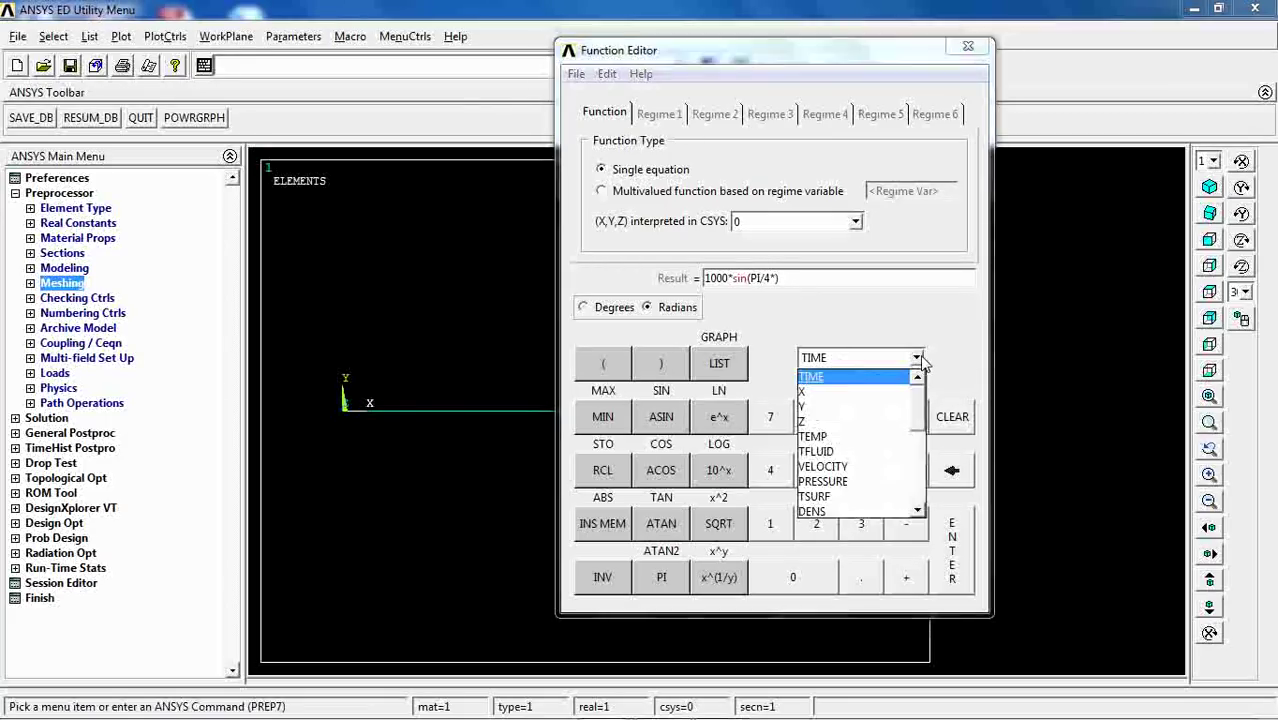
mouse_move(922, 392)
mouse_down()
mouse_move(914, 495)
mouse_move(915, 400)
mouse_up()
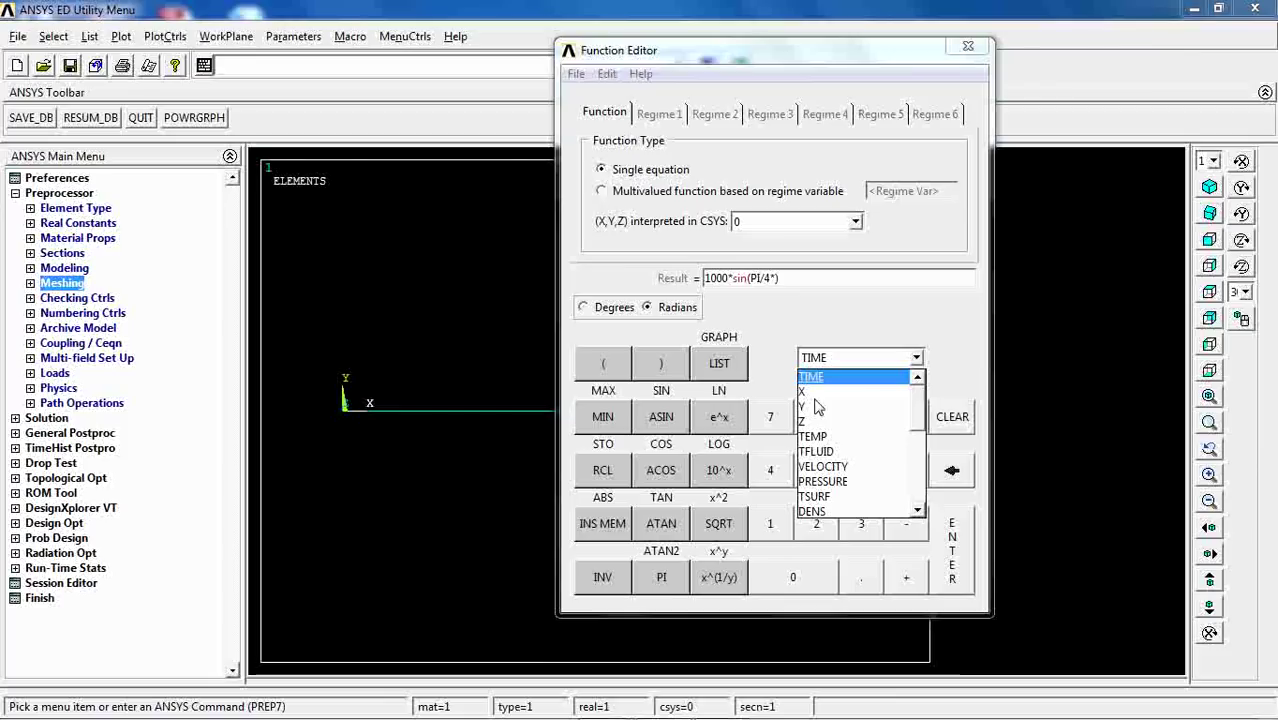
scroll(922, 400, down, 1)
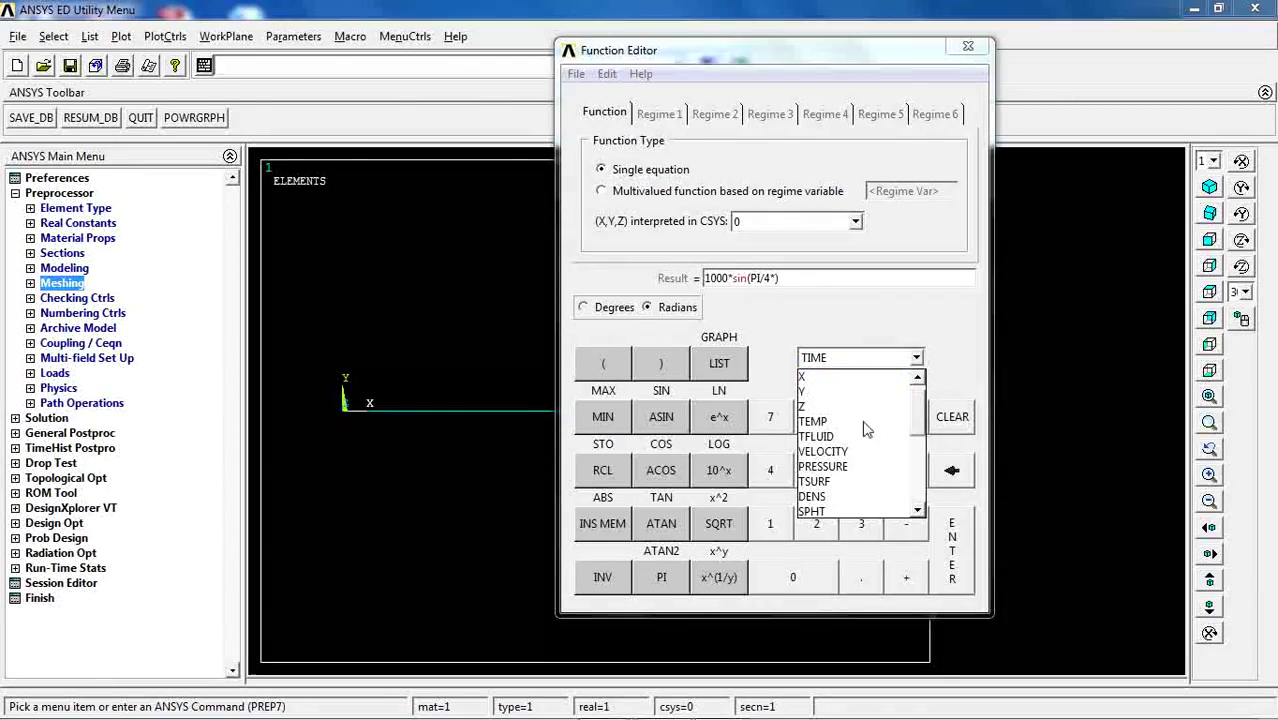
scroll(916, 408, down, 6)
scroll(880, 395, up, 7)
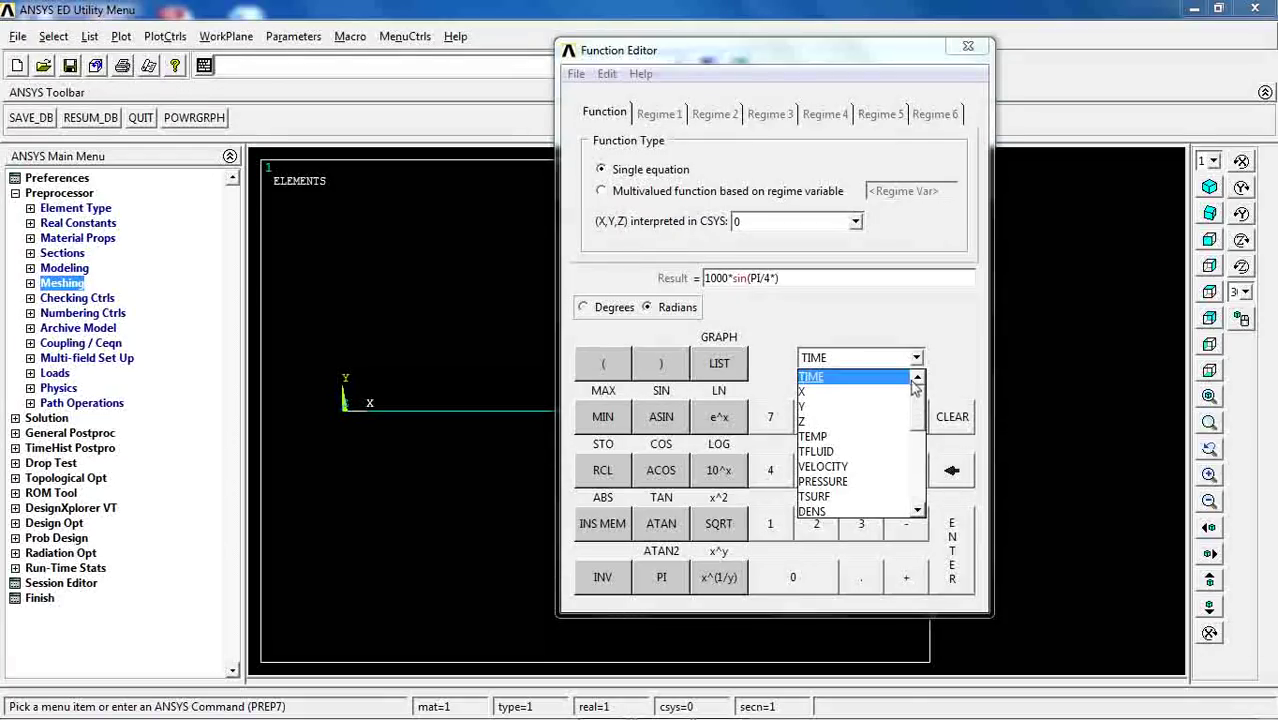
click(826, 380)
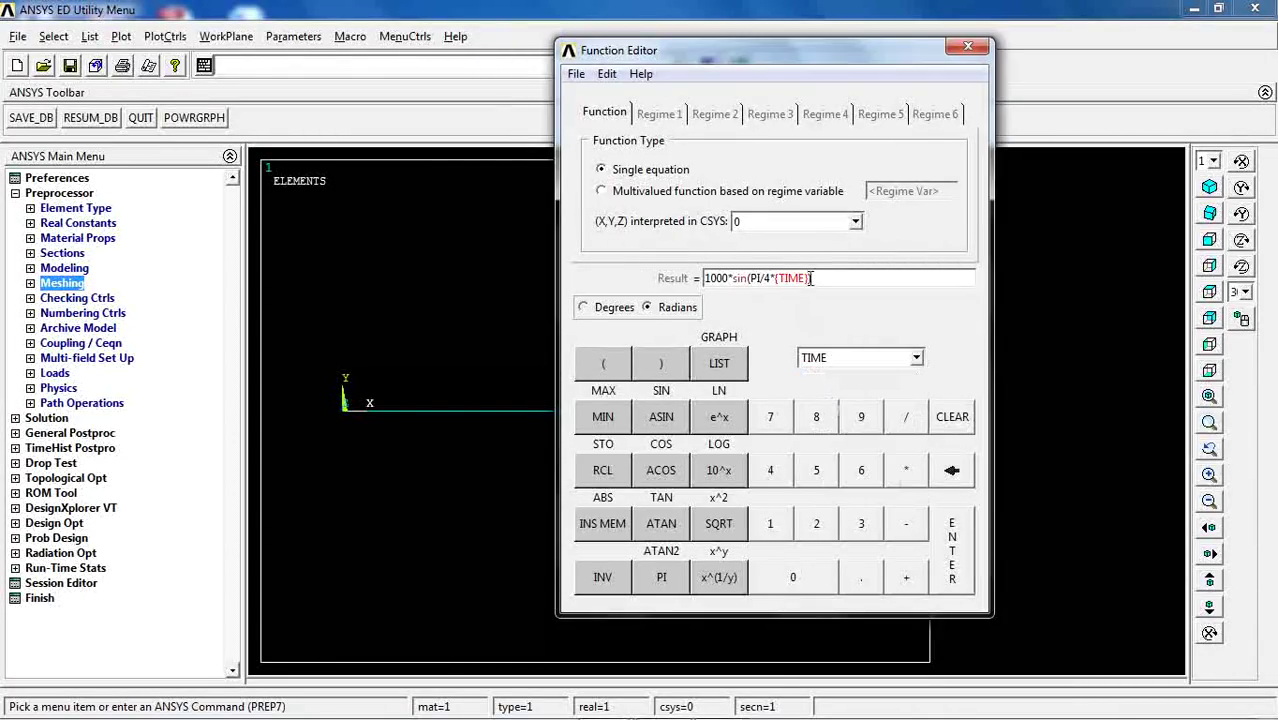
drag(776, 278, 813, 279)
click(841, 280)
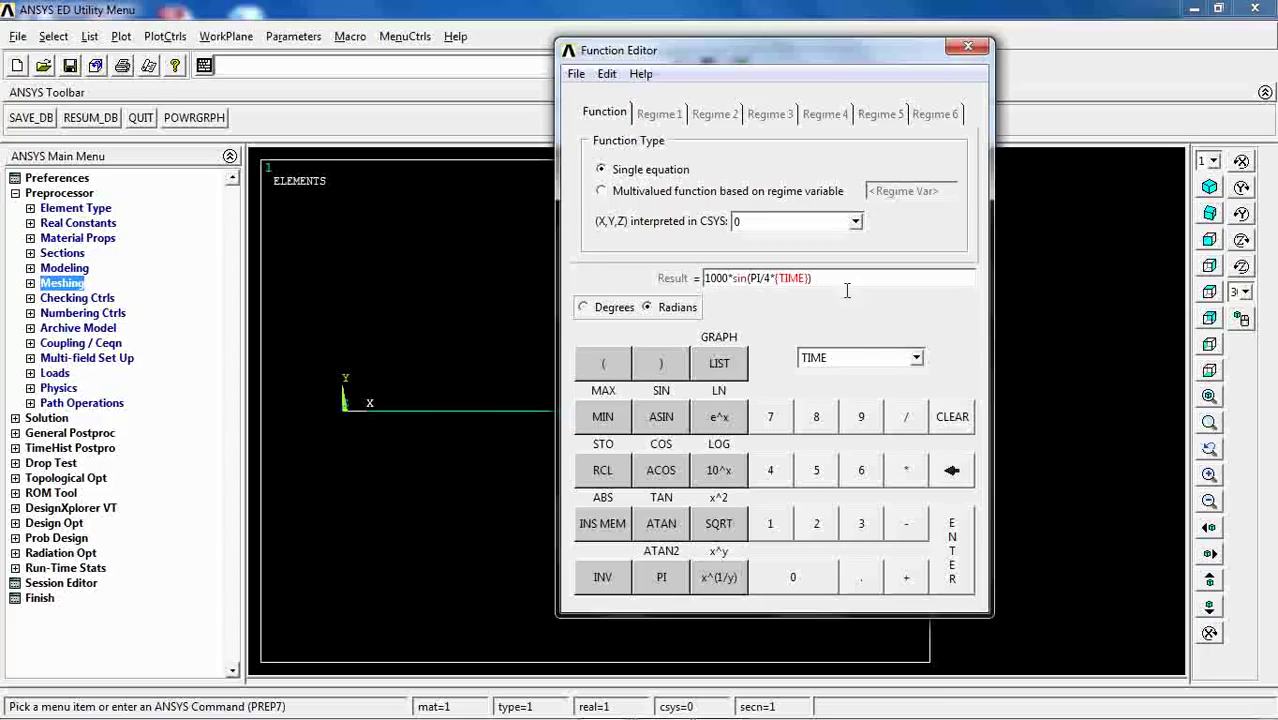
click(577, 77)
click(590, 131)
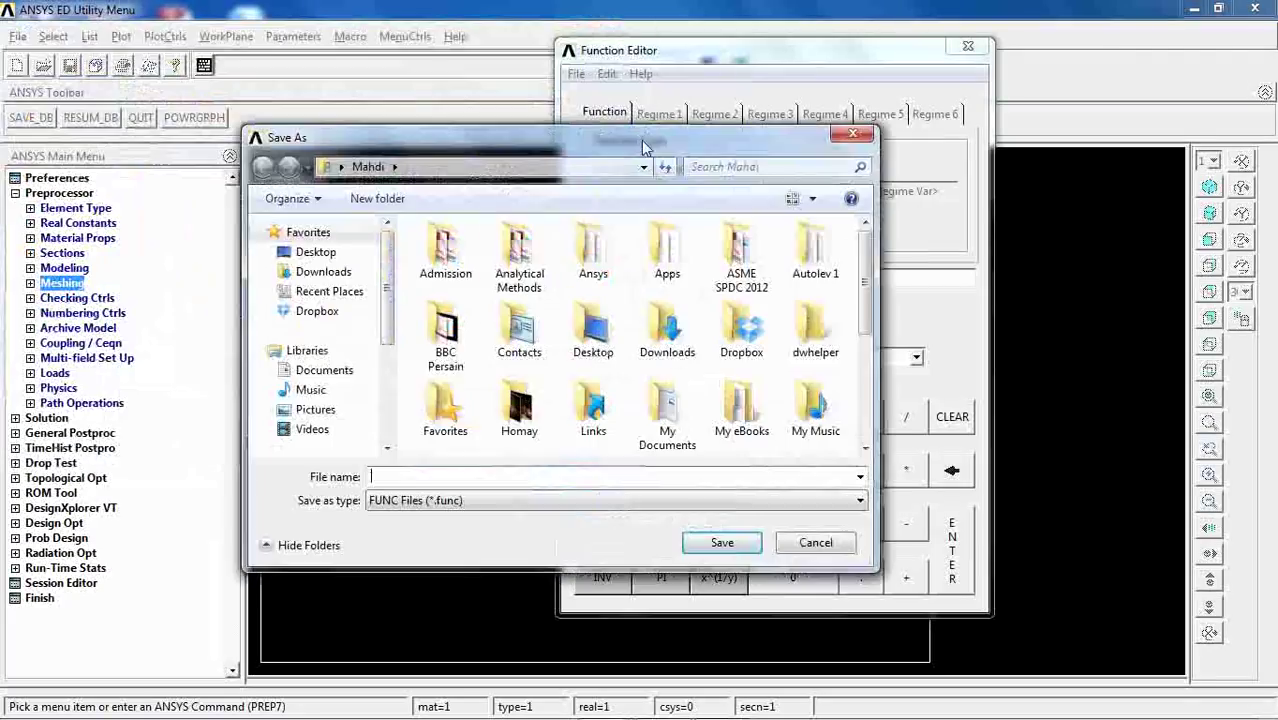
Save the function as 'Loading' in the Ansys folder and close the Function Editor
drag(641, 140, 656, 138)
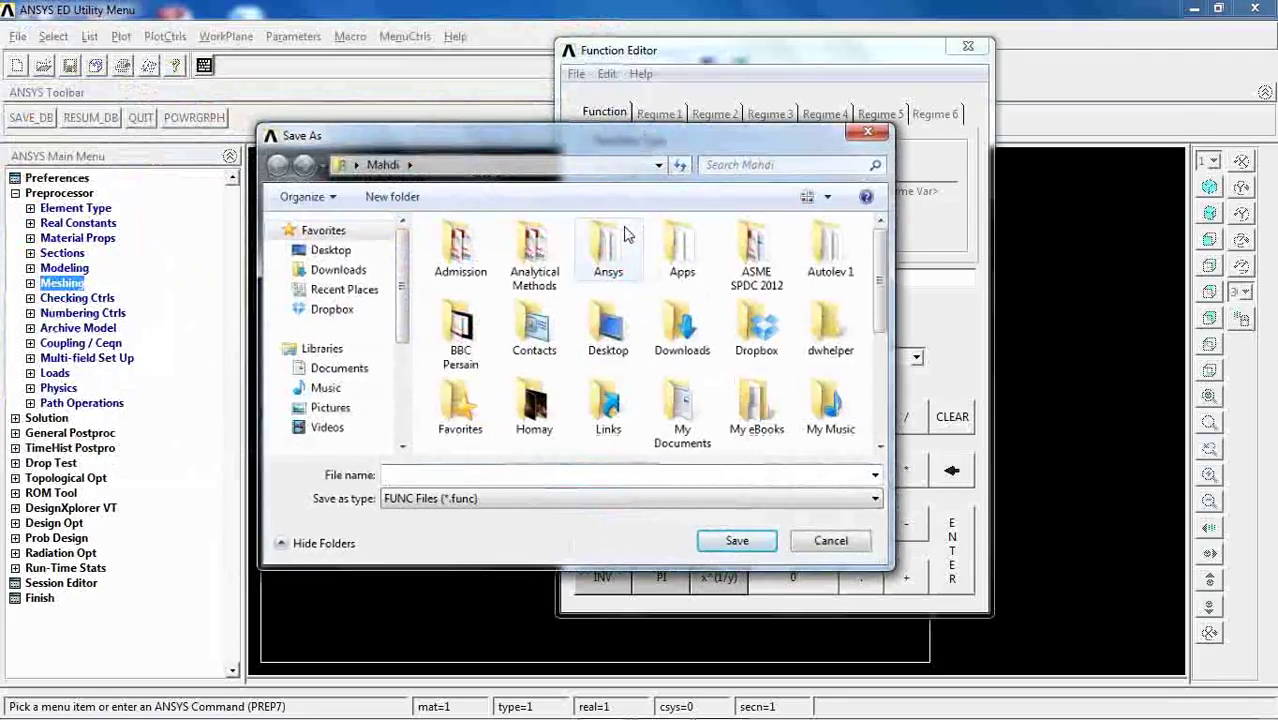
click(608, 248)
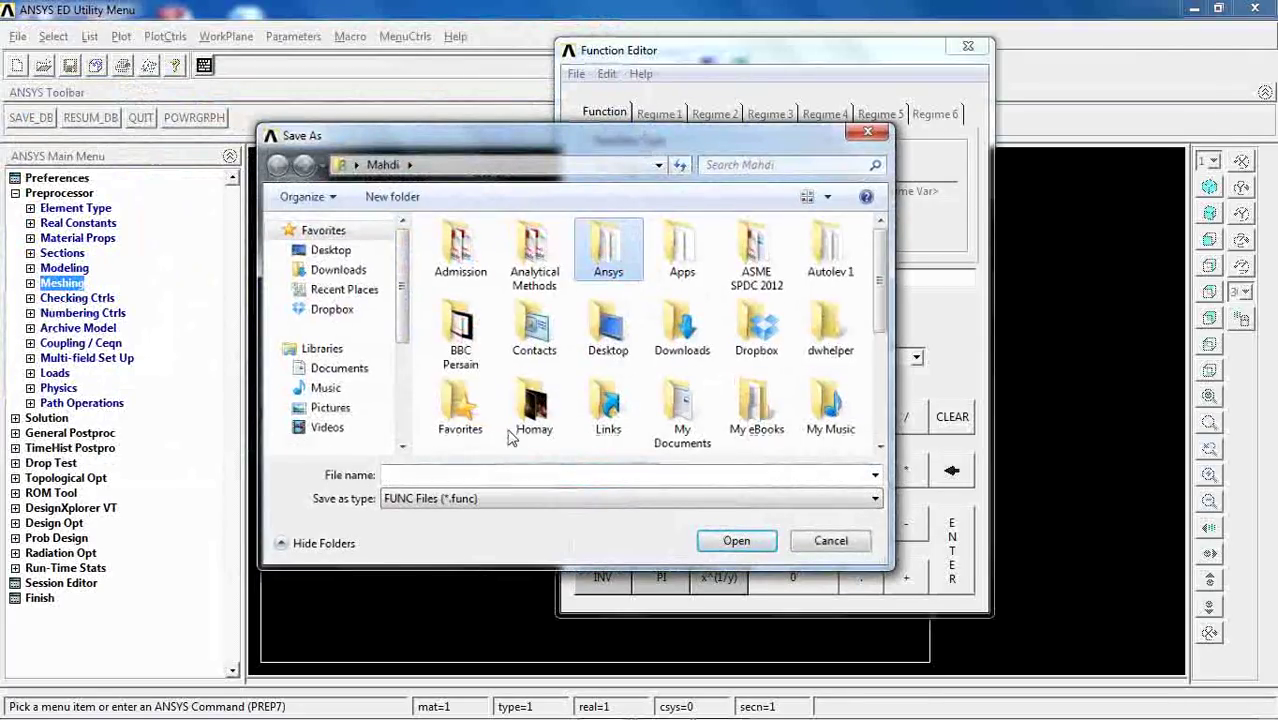
double_click(603, 258)
click(512, 477)
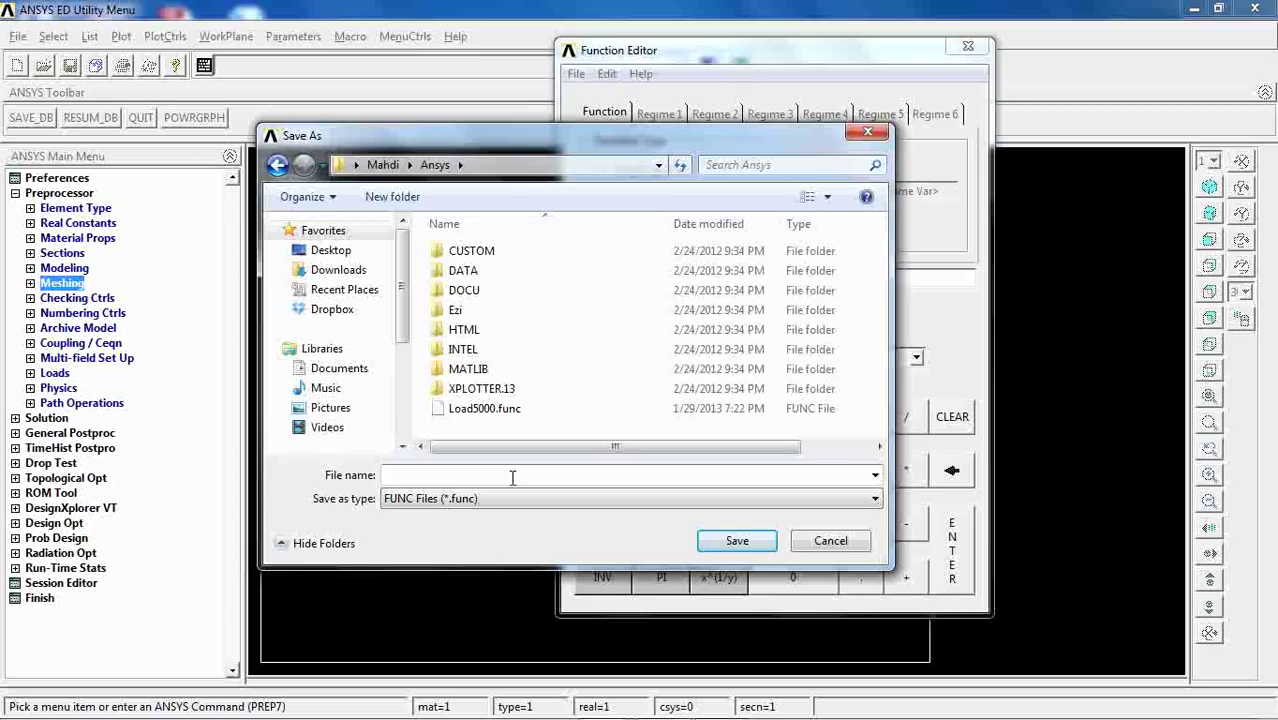
text(Loaing)
key(Left)
key(Left)
key(Left)
text(d)
click(729, 544)
click(968, 47)
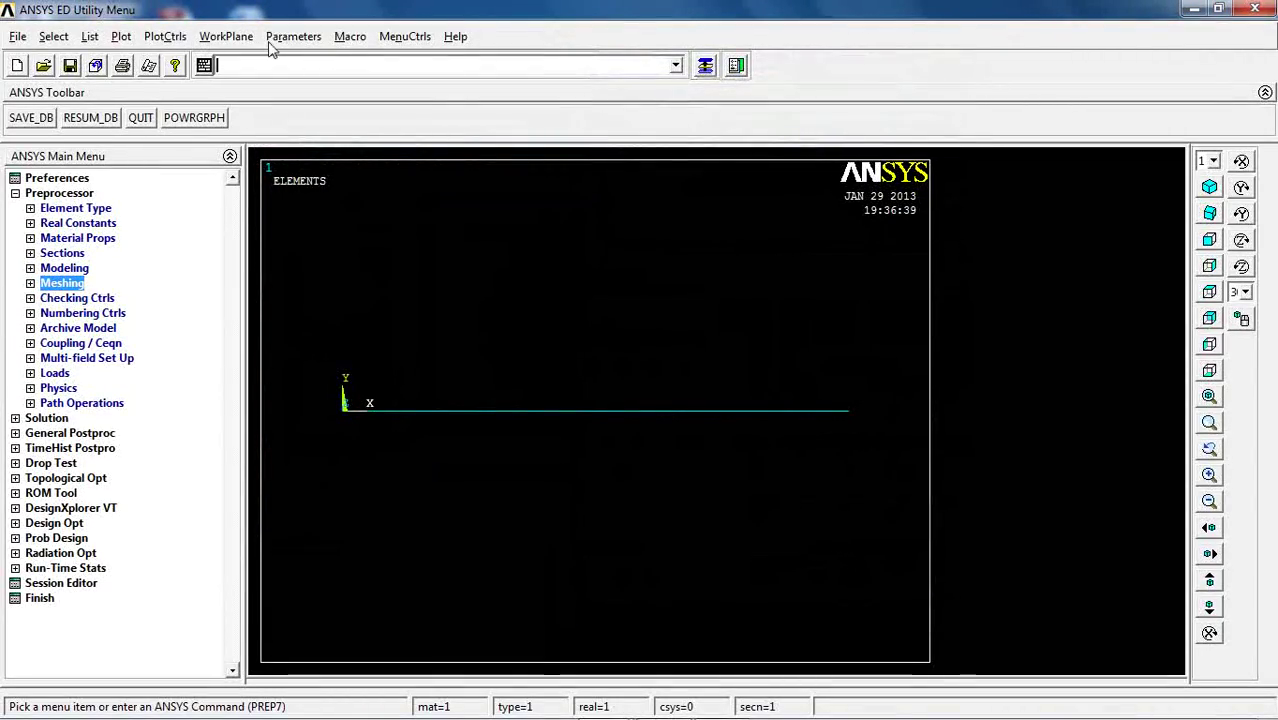
Read LoadingTrans.func from the Ansys folder as table parameter TranLoad
click(288, 37)
mouse_move(311, 165)
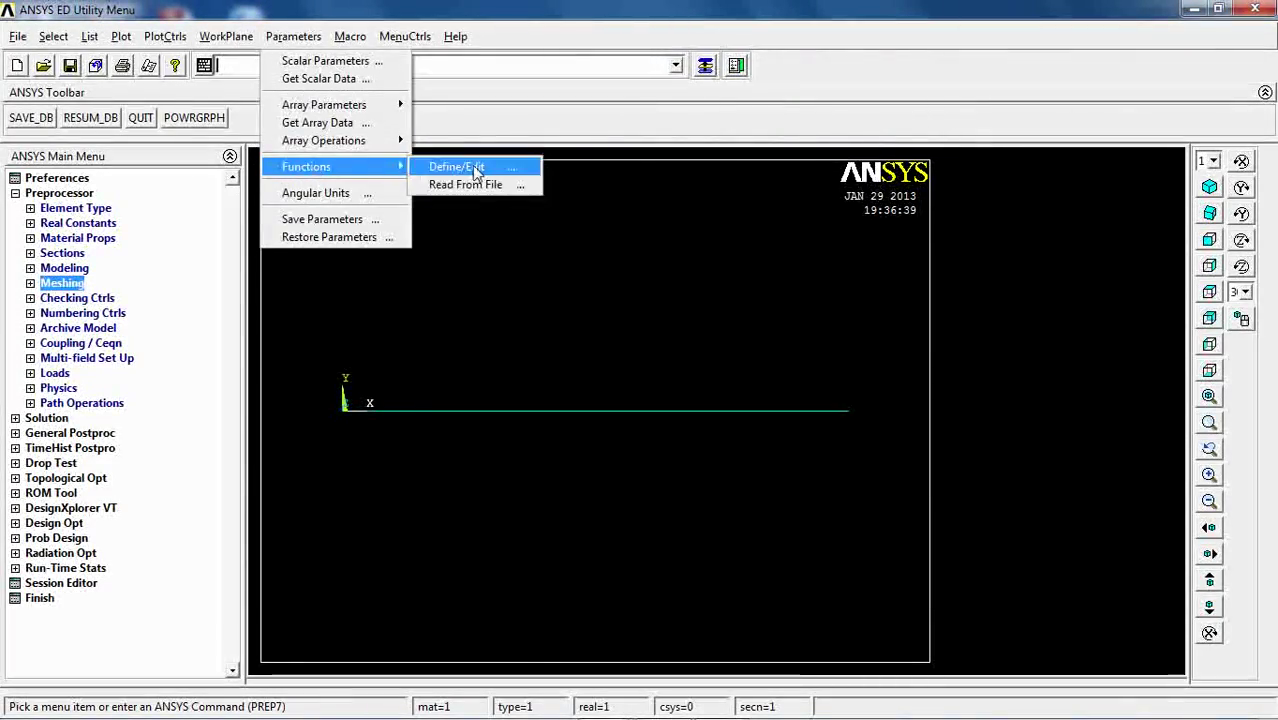
click(468, 185)
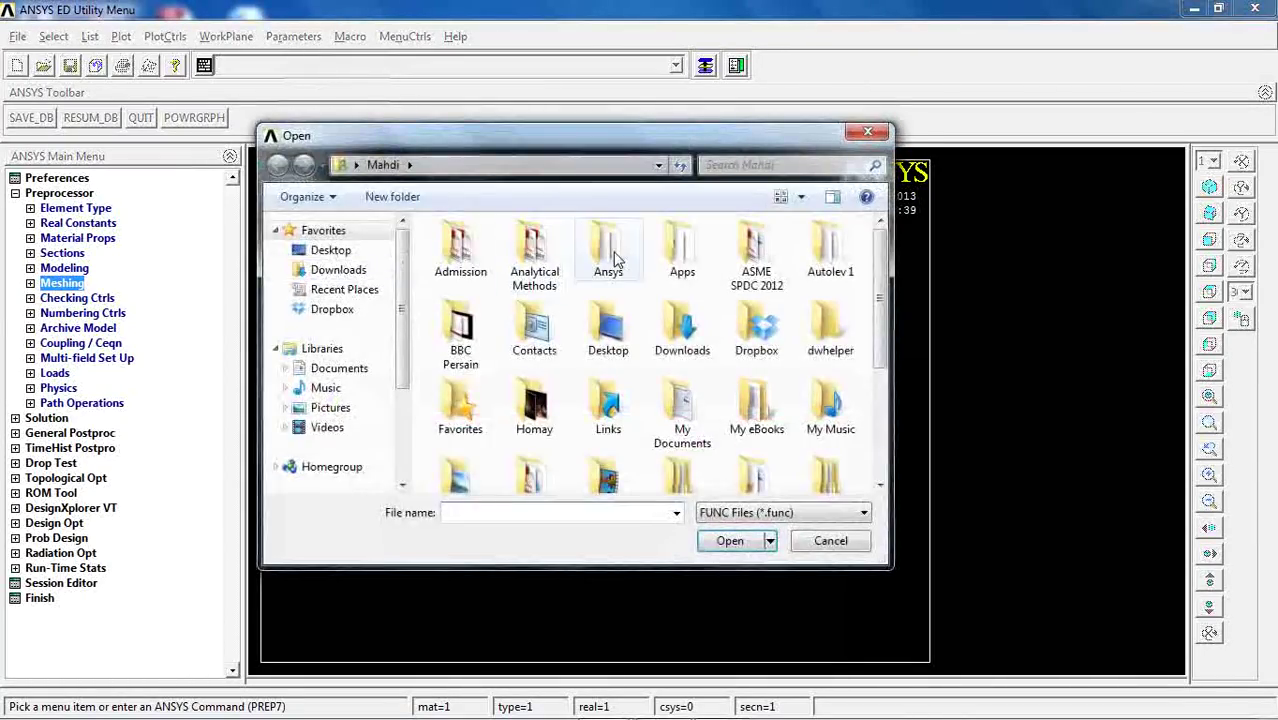
double_click(610, 250)
double_click(495, 428)
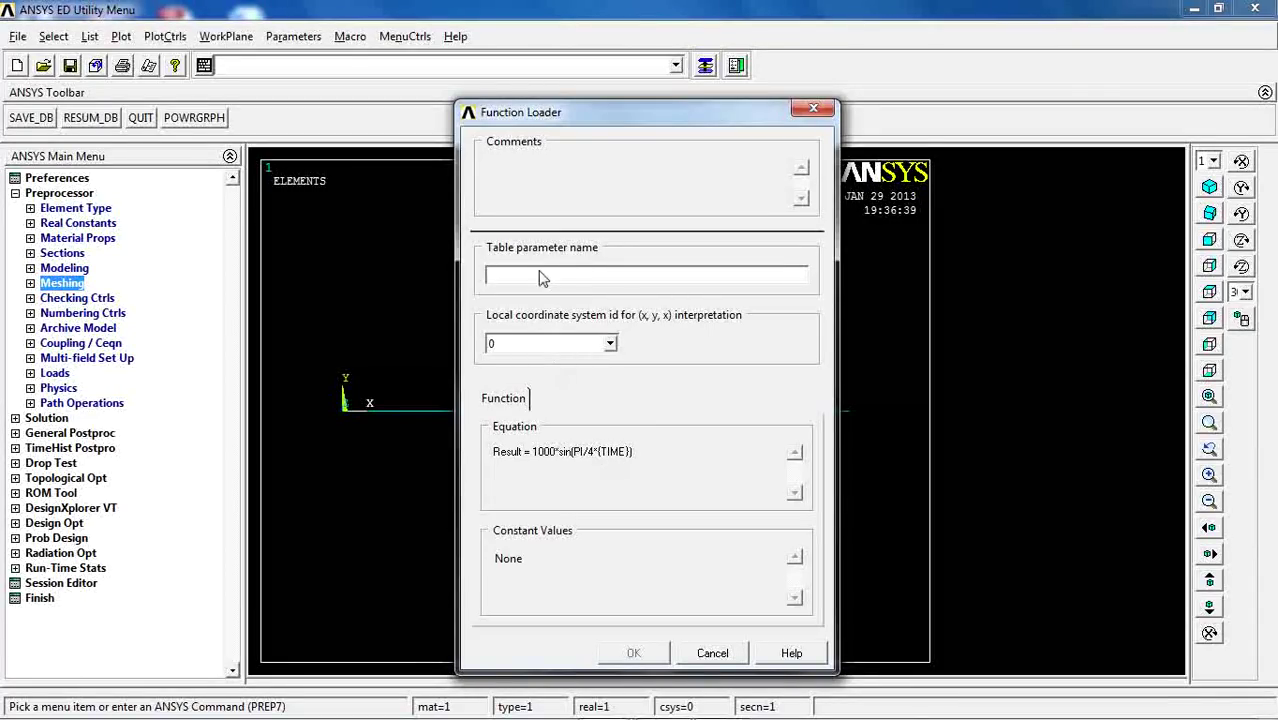
text(Trans1000)
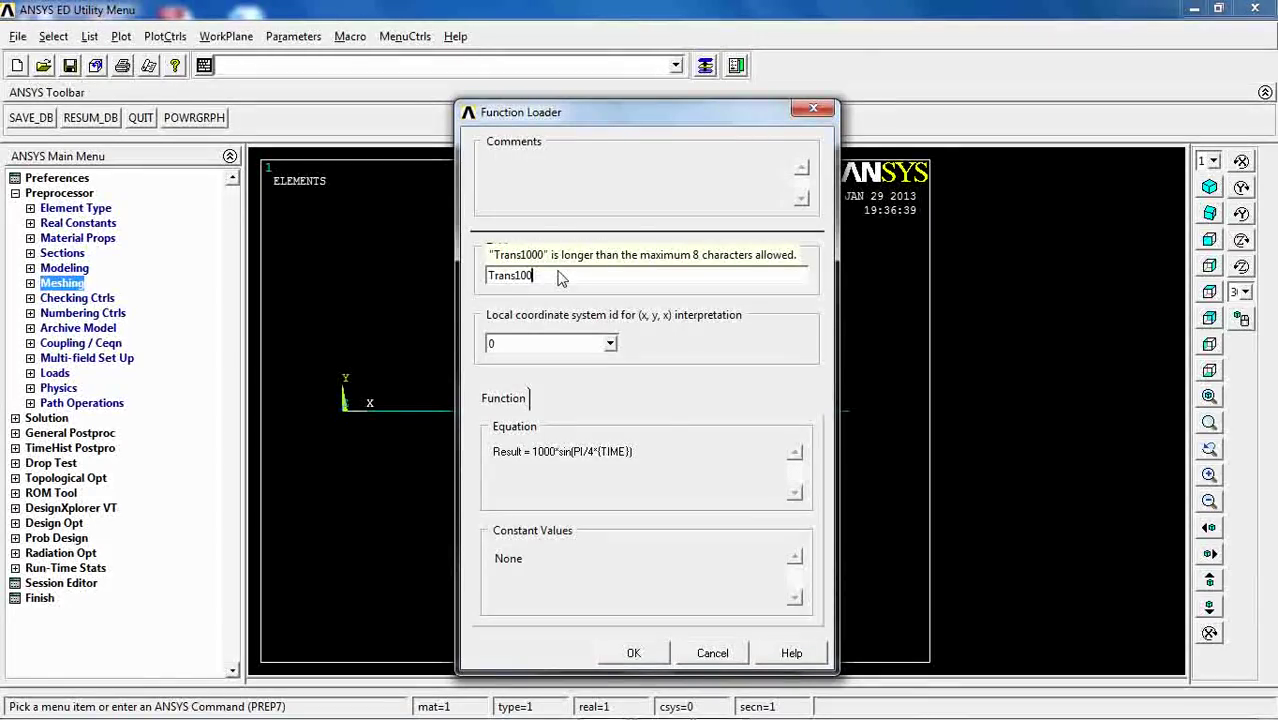
key(BackSpace)
key(BackSpace)
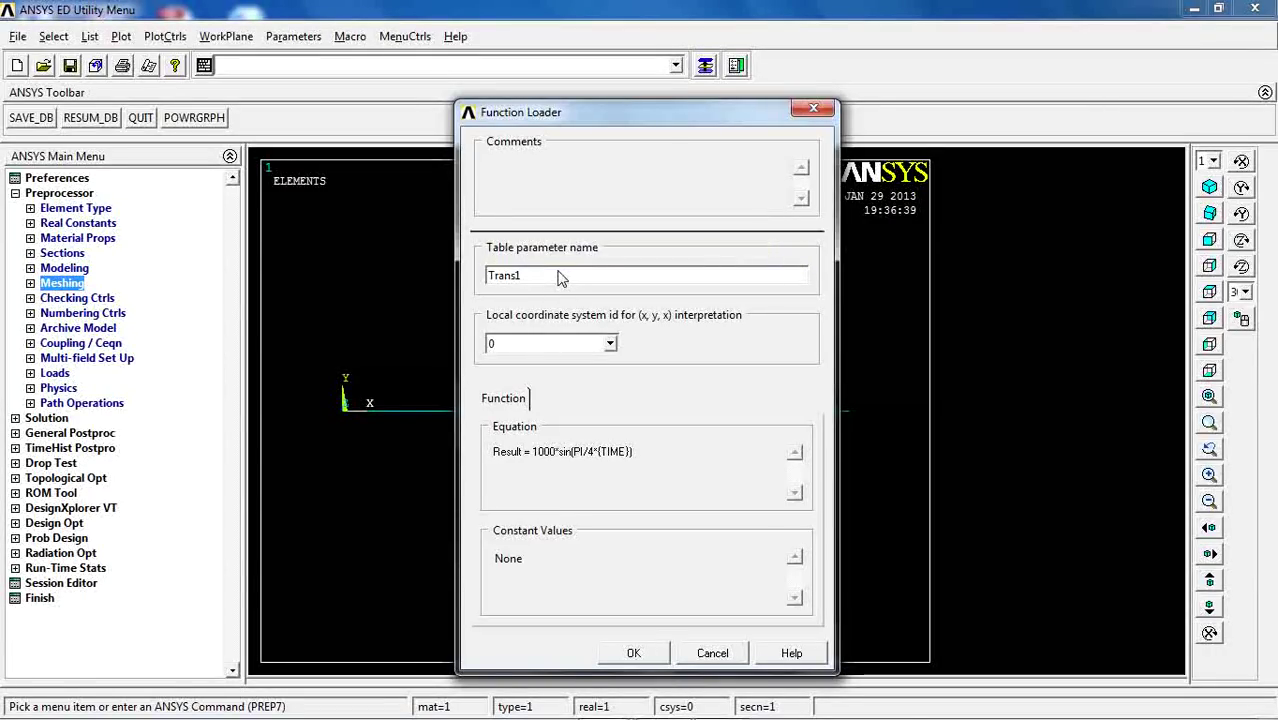
text(d)
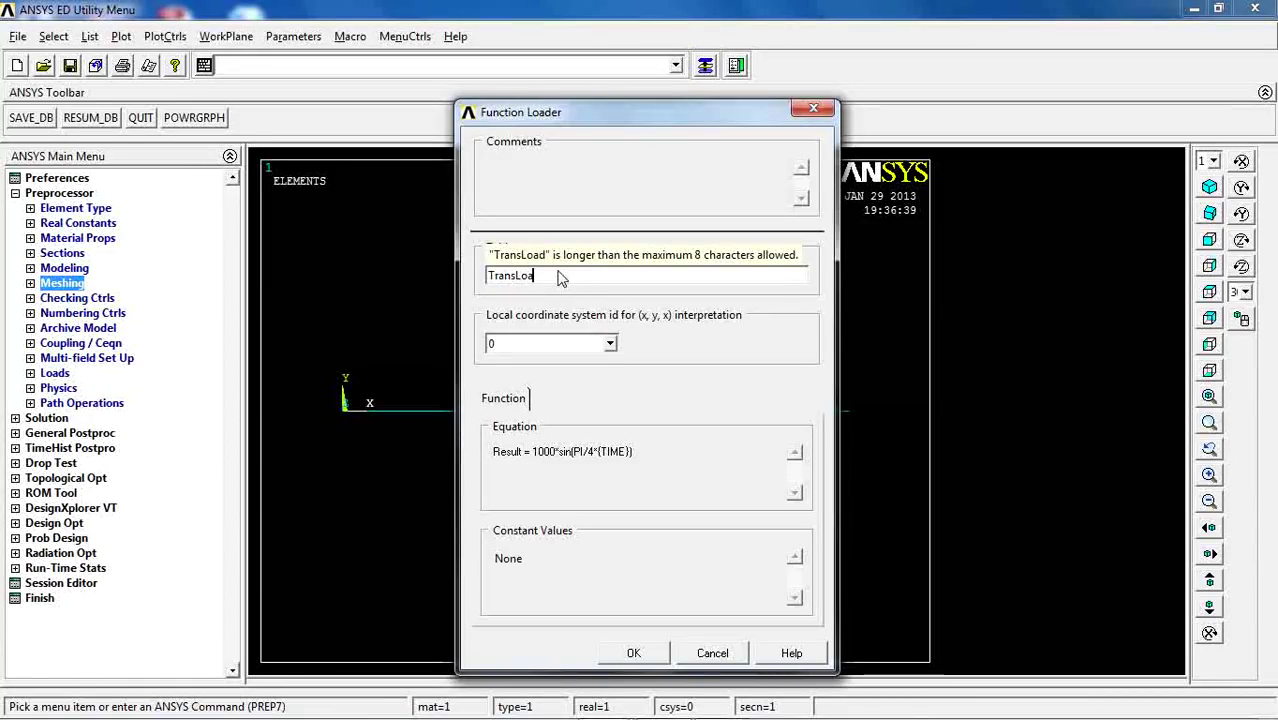
key(BackSpace)
key(BackSpace)
key(BackSpace)
text(Loa)
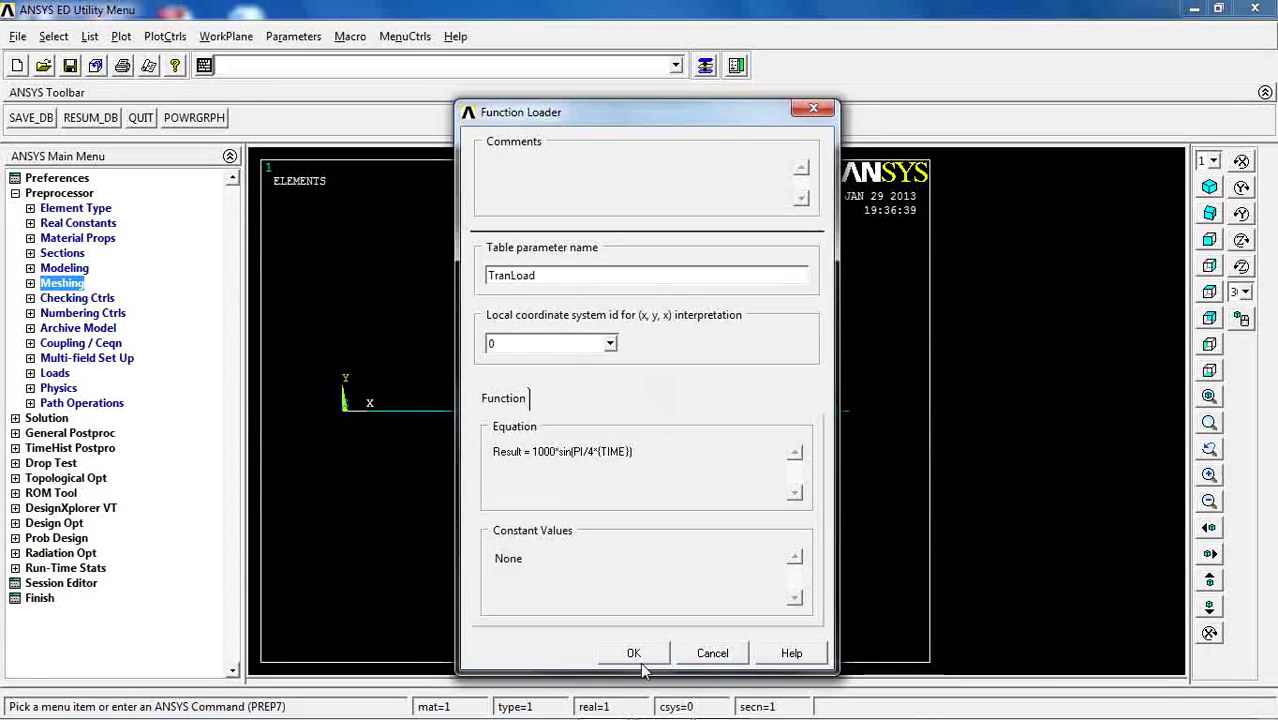
click(636, 653)
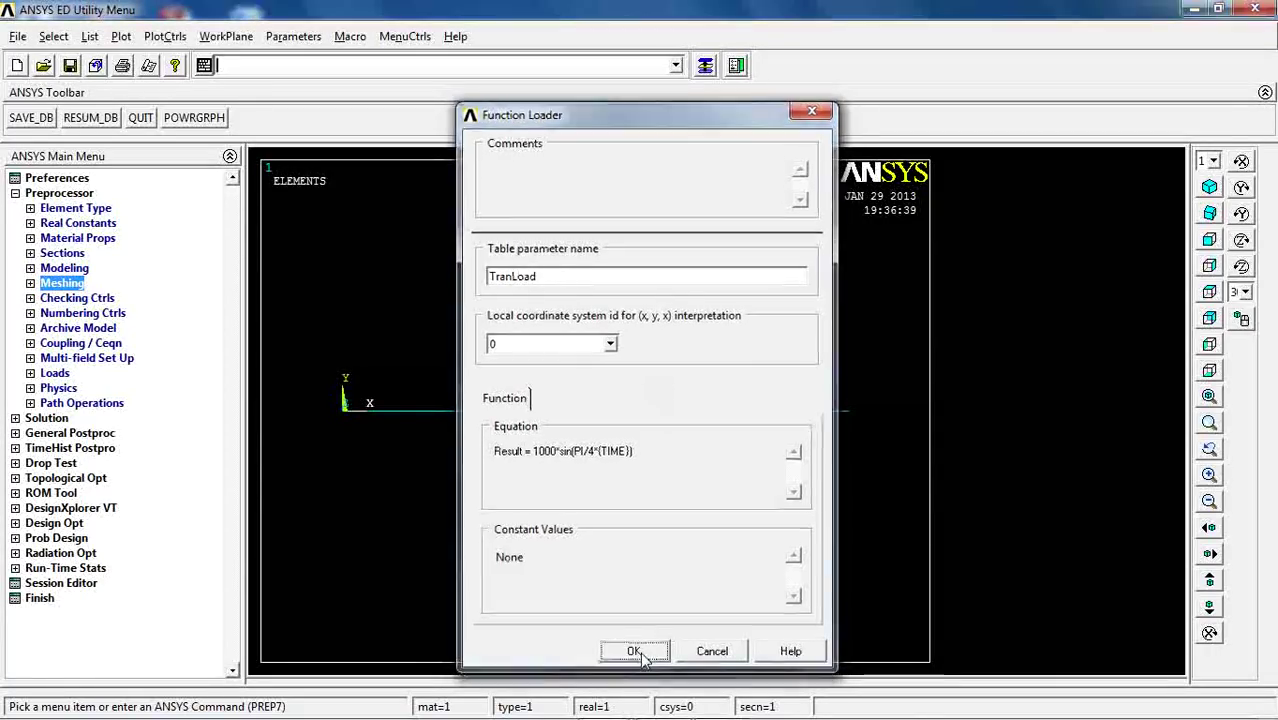
Define a new Transient analysis that uses the Full solution method
click(54, 374)
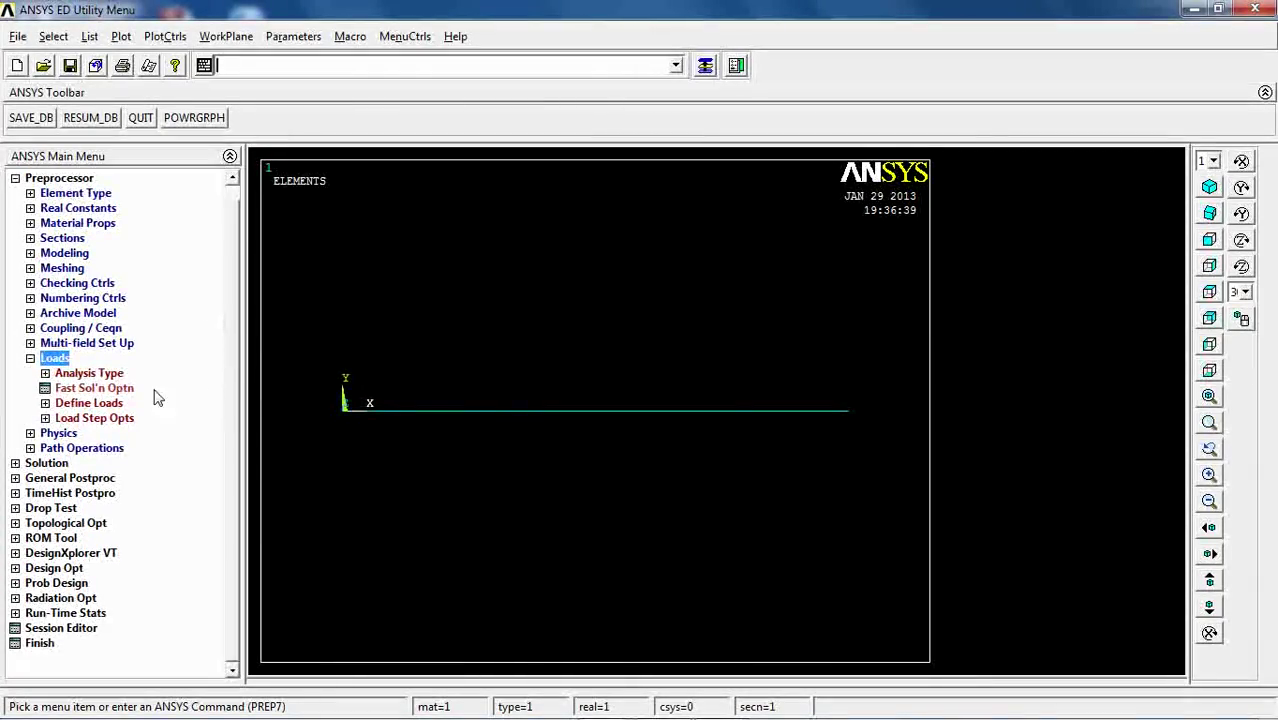
click(89, 374)
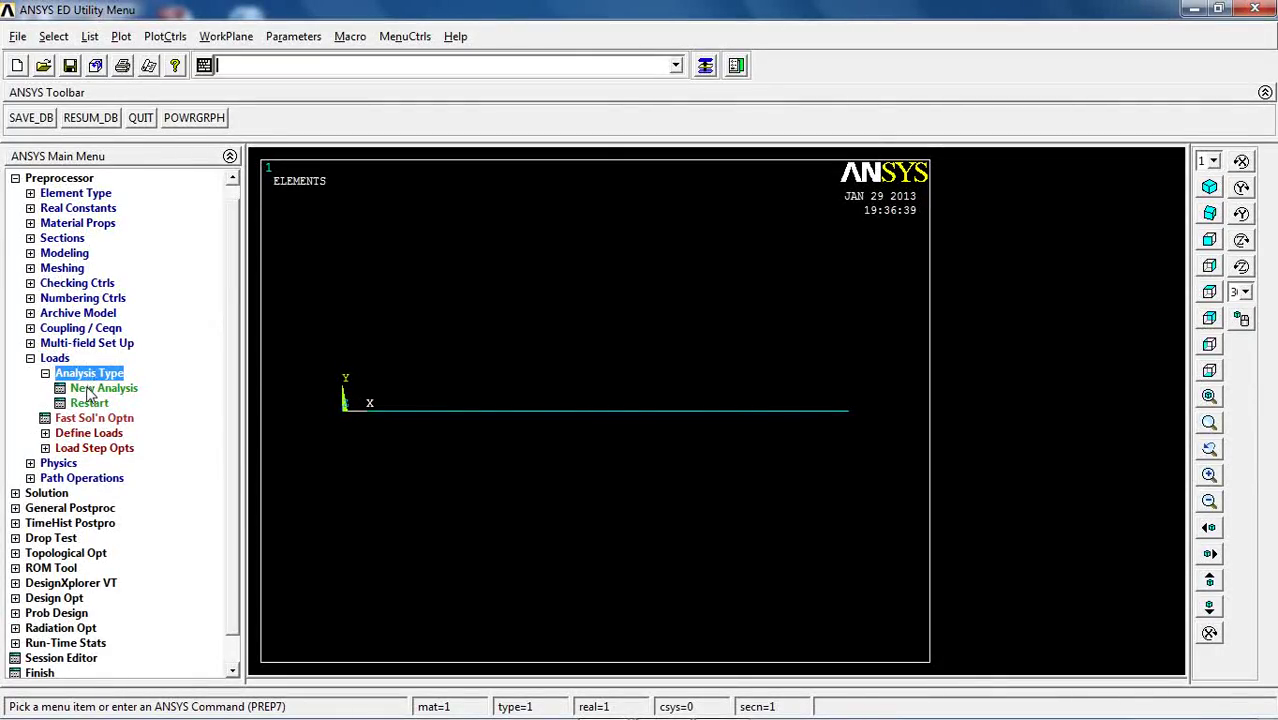
click(90, 389)
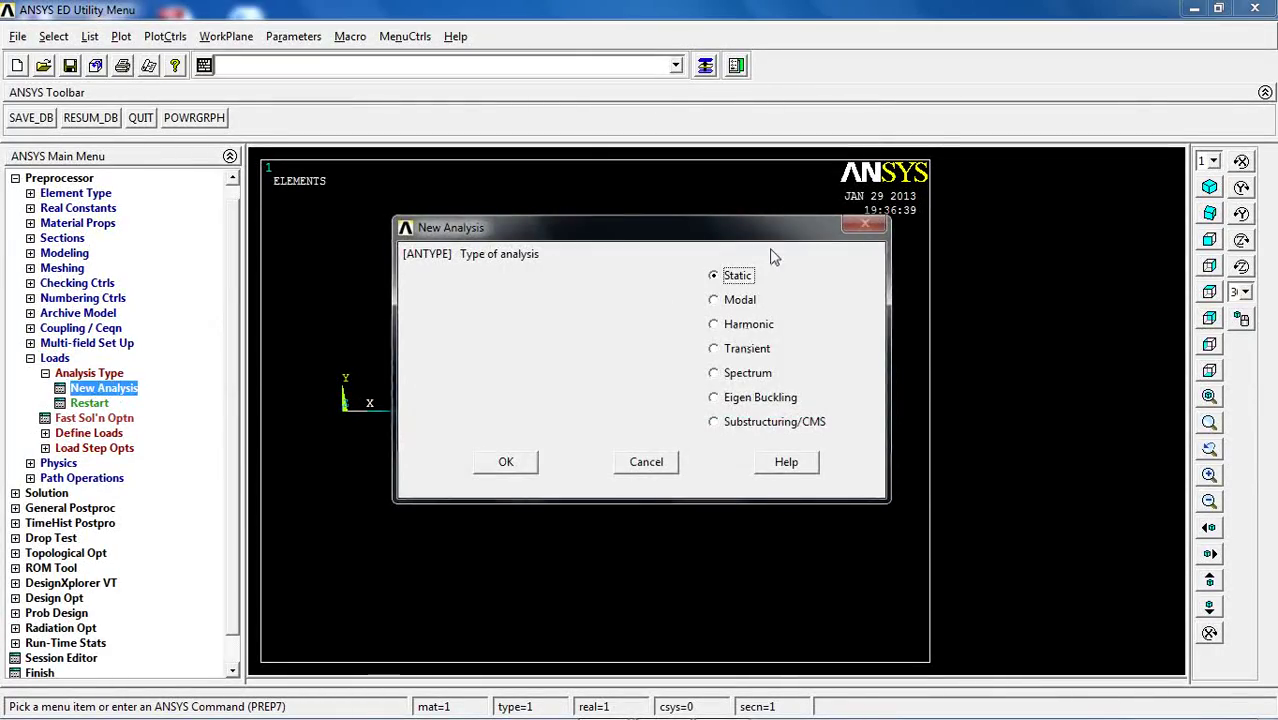
drag(772, 228, 811, 64)
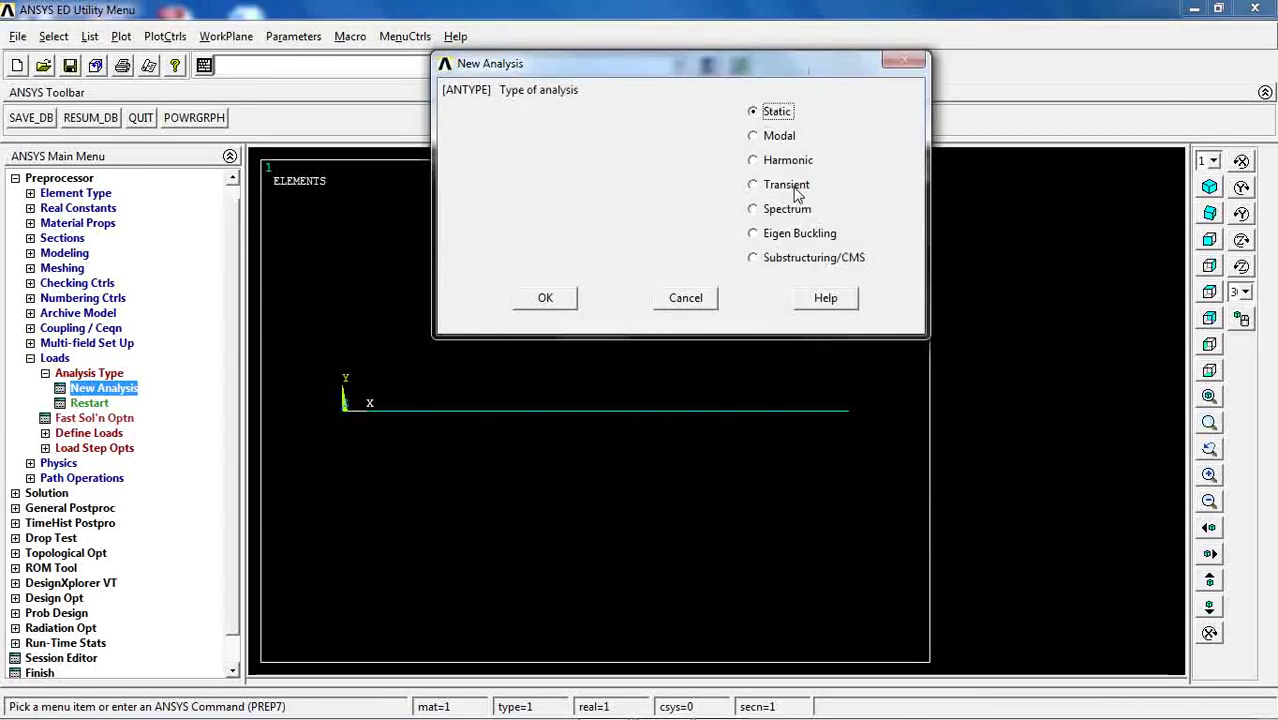
click(764, 188)
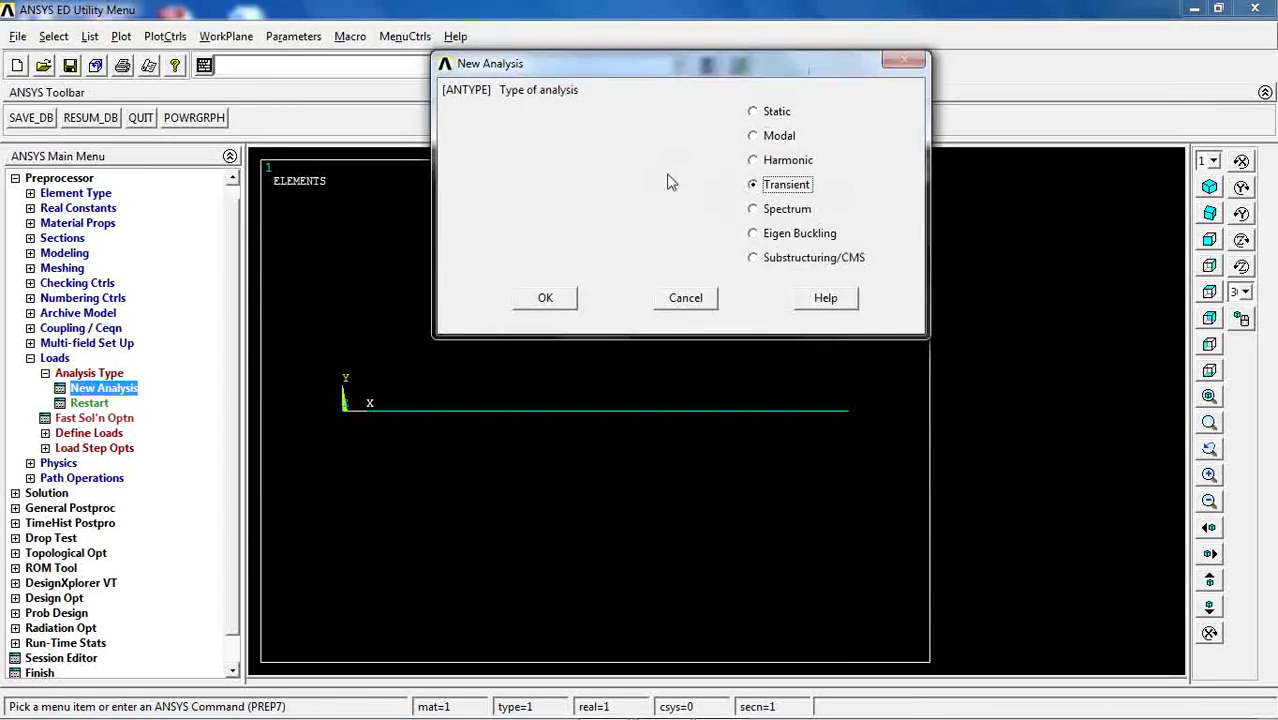
click(532, 302)
drag(748, 247, 724, 124)
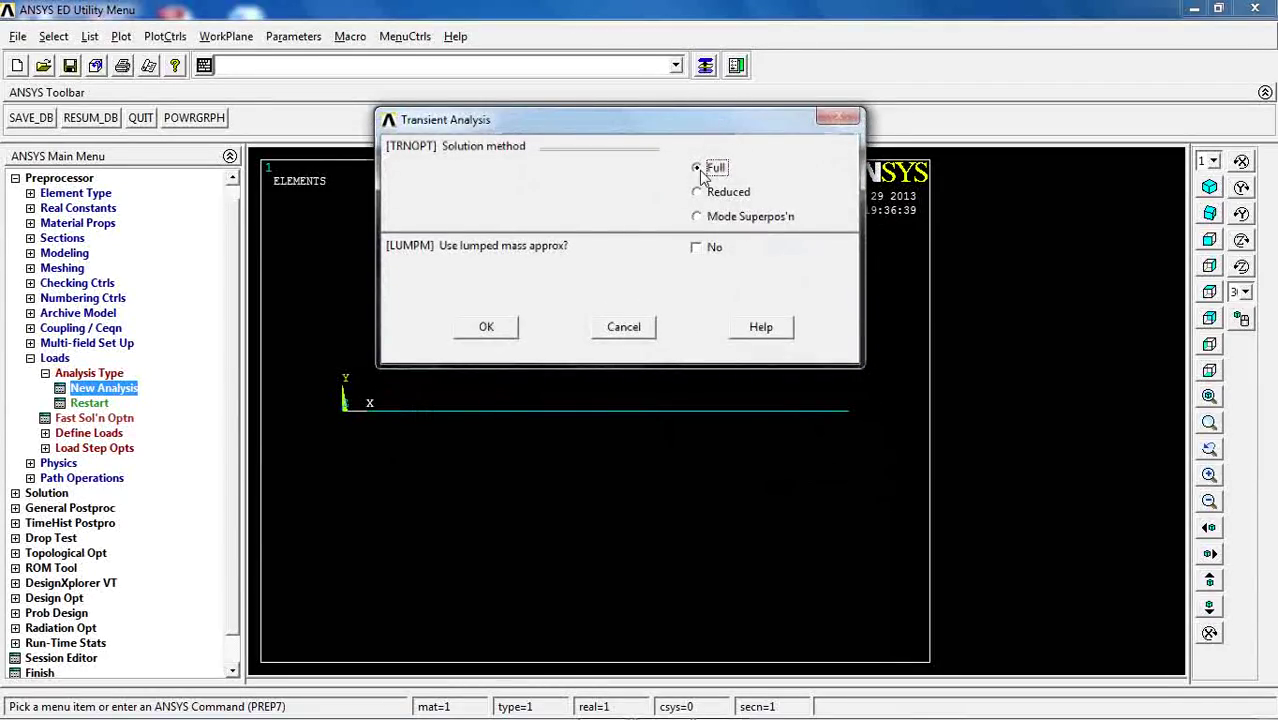
click(486, 326)
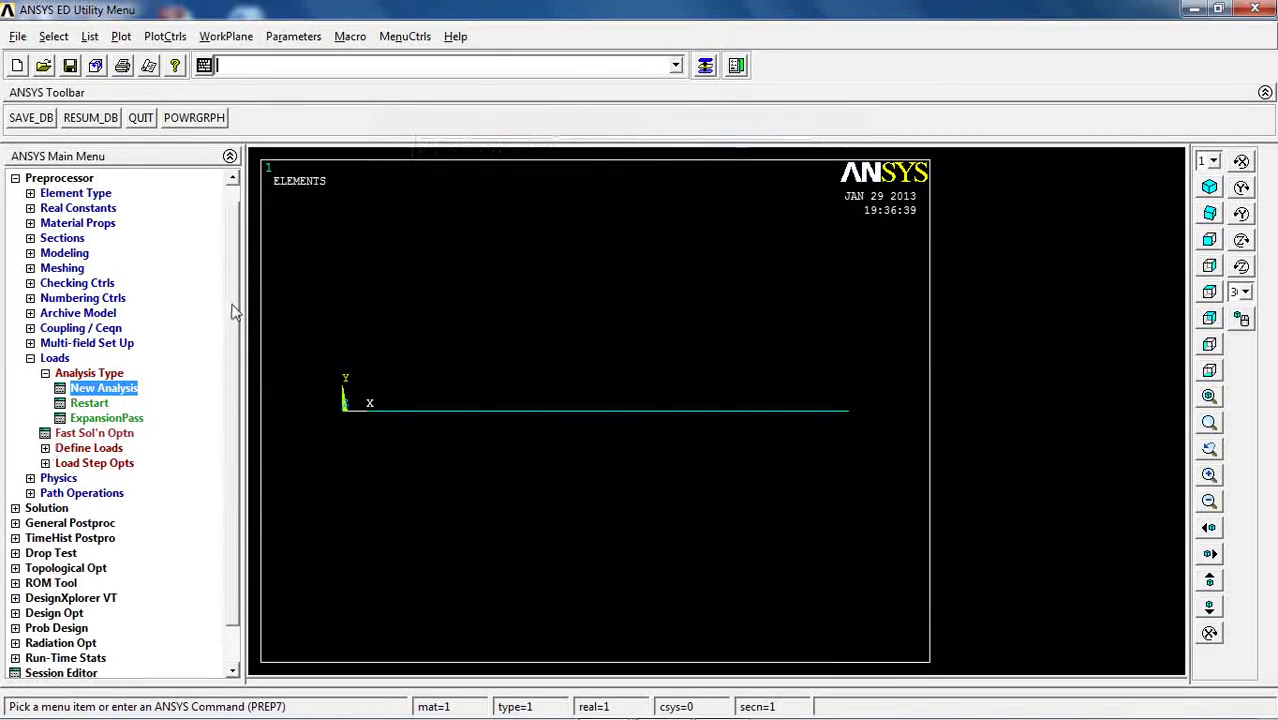
Constrain all DOF of keypoint 1 at the beam's left end to a displacement of 0
scroll(232, 352, down, 1)
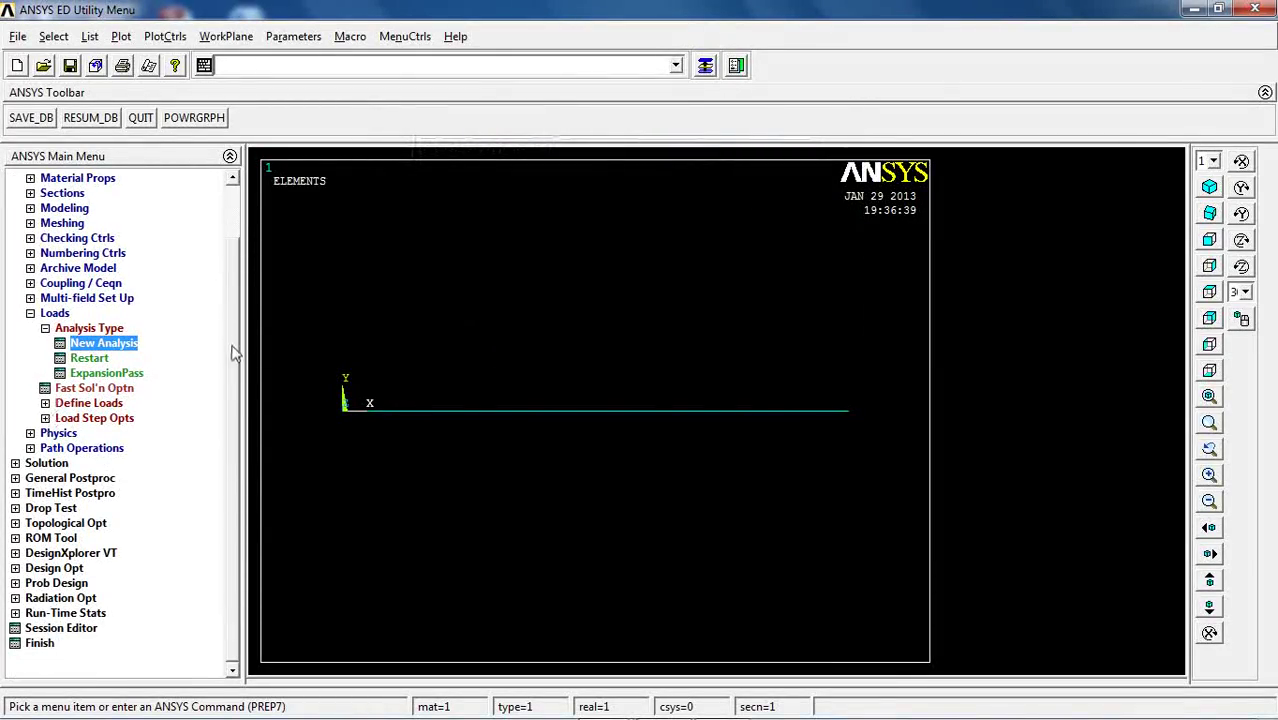
click(86, 404)
click(88, 435)
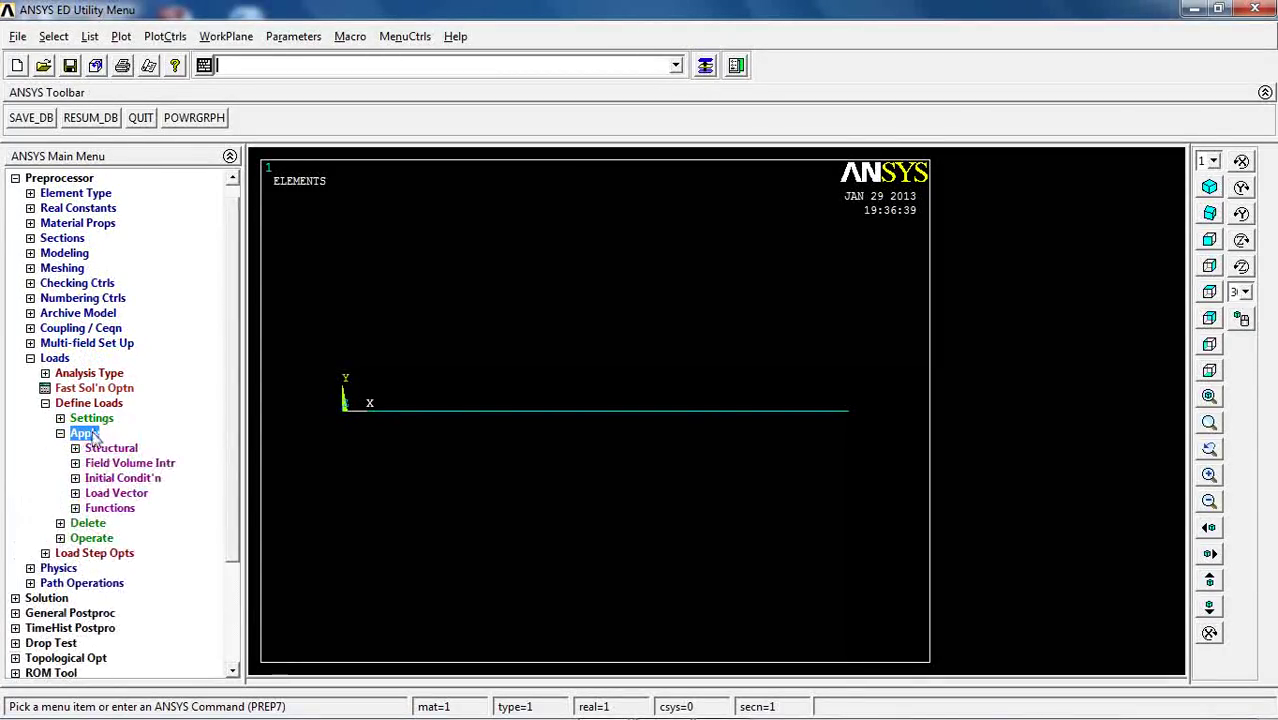
click(110, 448)
click(128, 463)
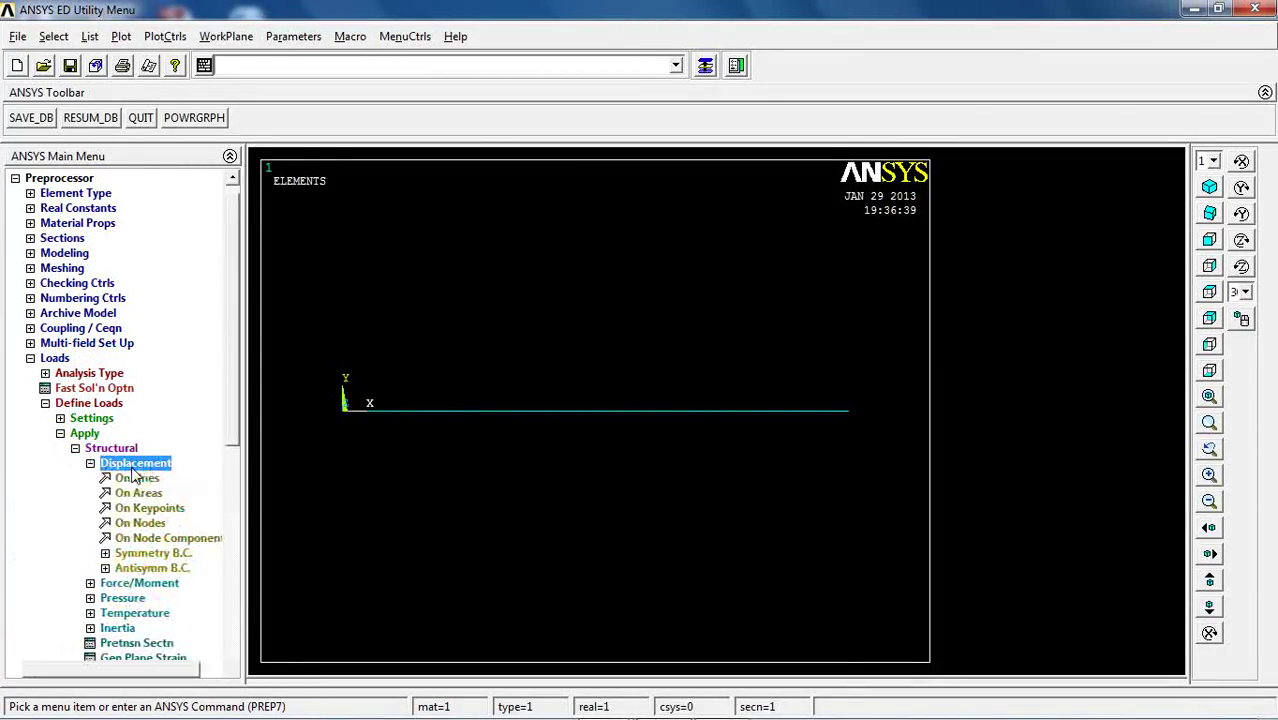
click(137, 509)
click(334, 414)
click(49, 654)
click(756, 268)
click(738, 394)
text(0)
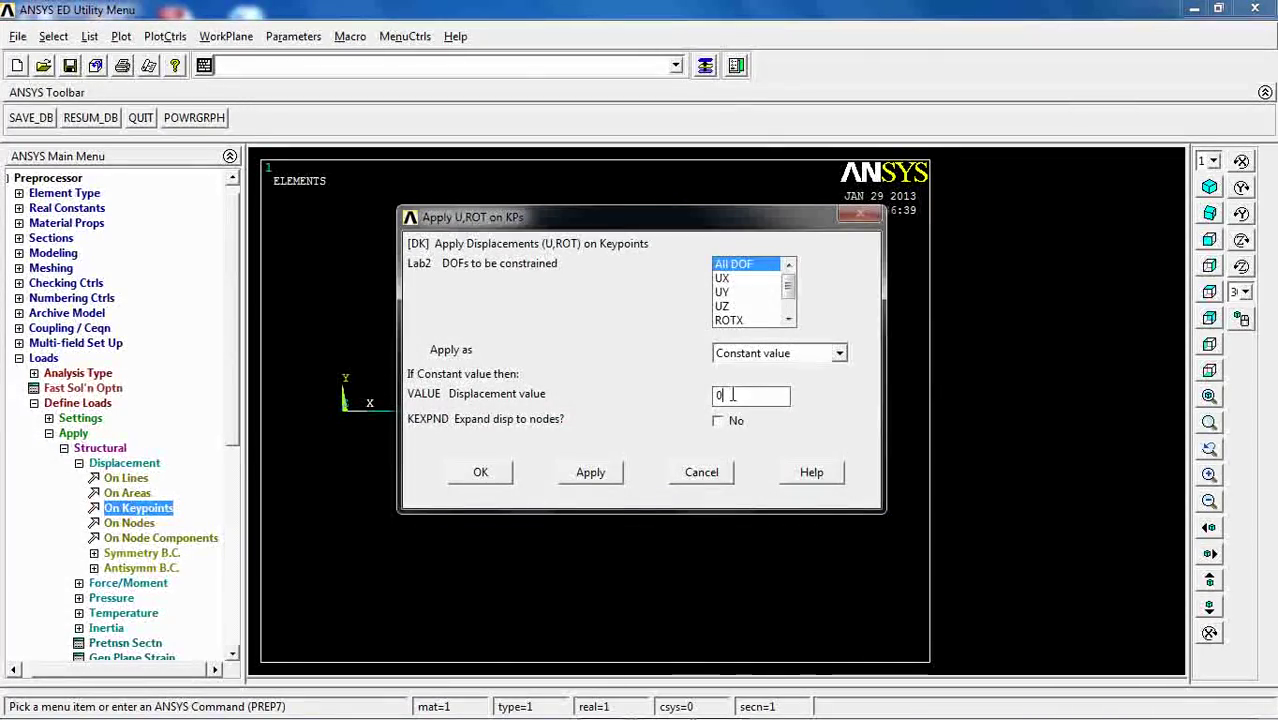
click(508, 476)
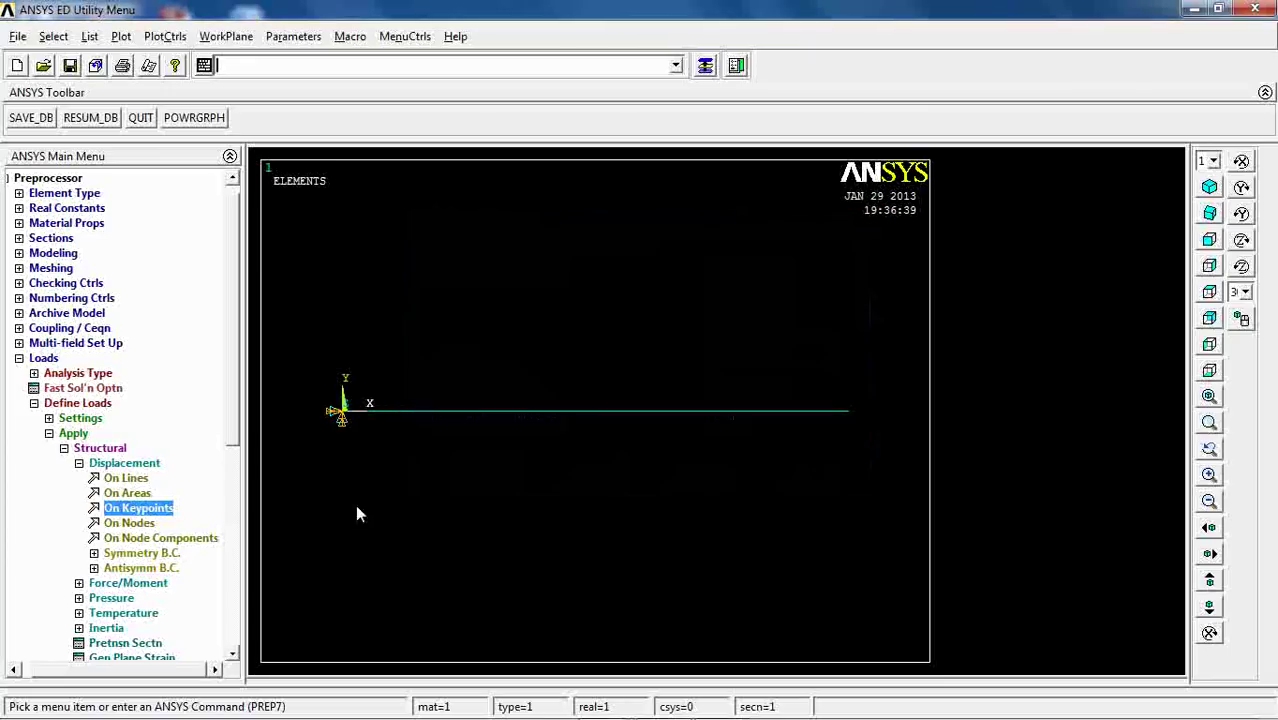
click(122, 466)
click(130, 479)
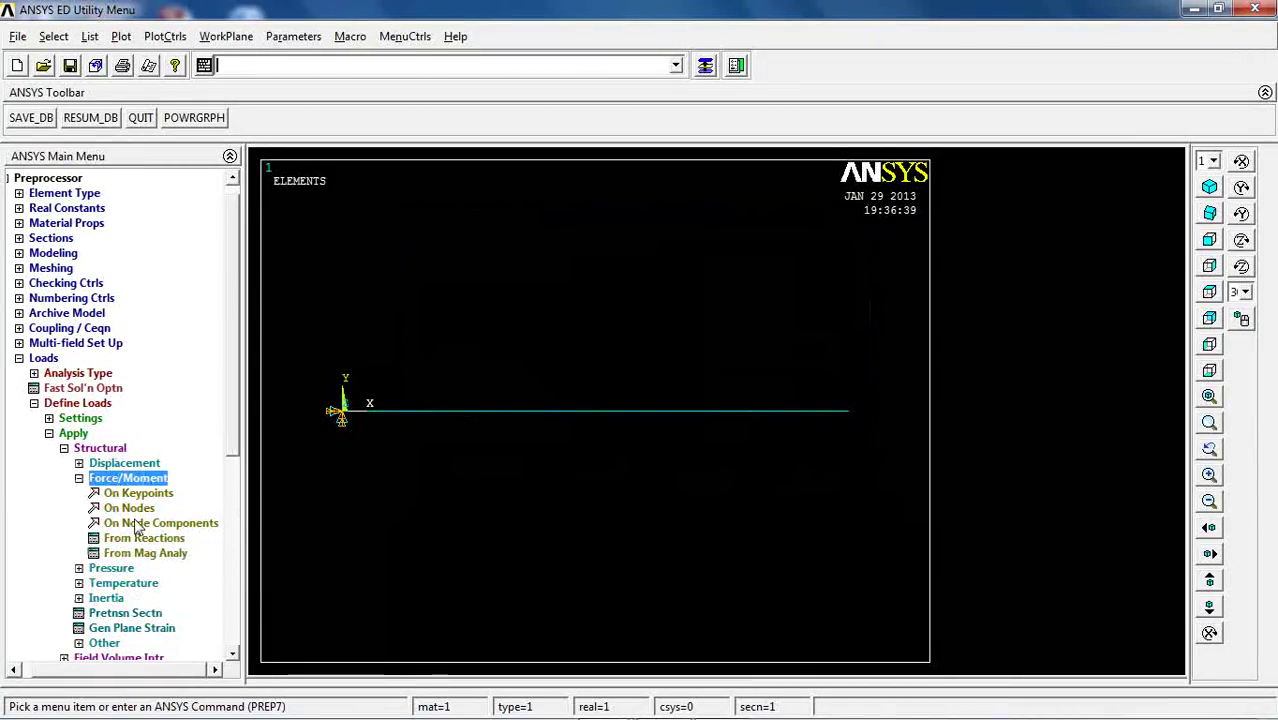
Apply an FY force on keypoint 2, driven by the existing TRANLOAD table
click(133, 495)
click(849, 411)
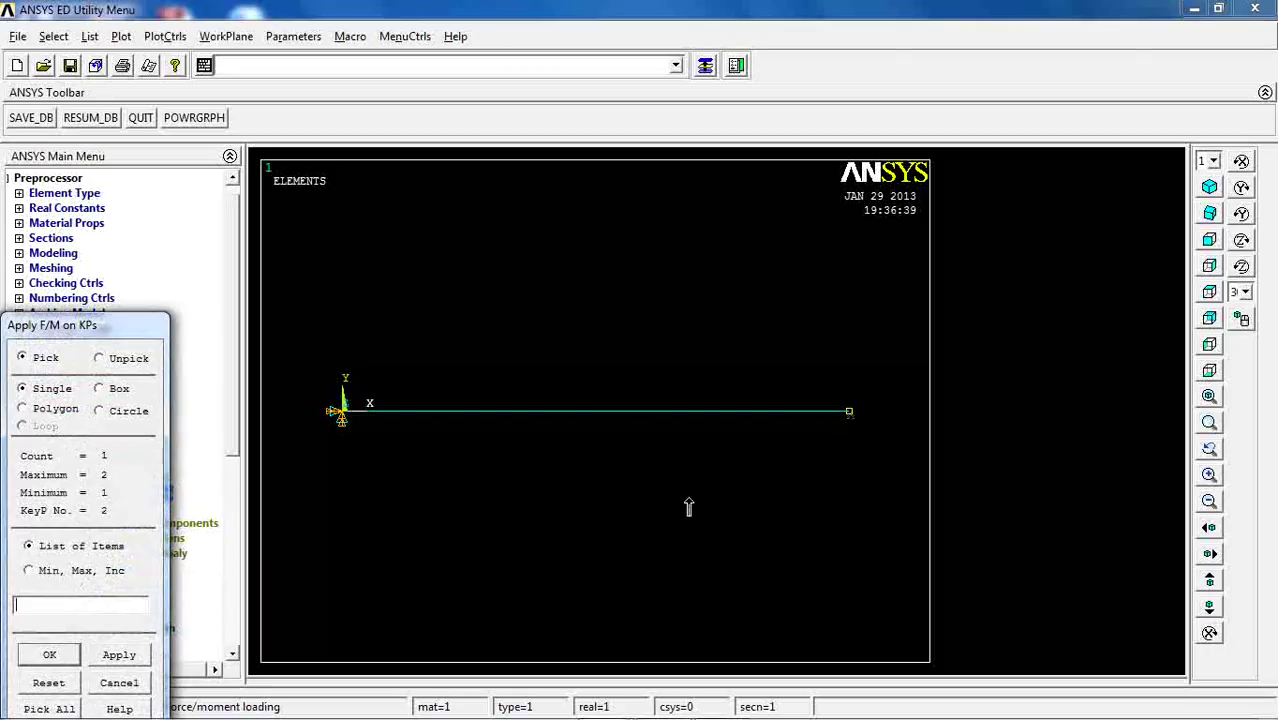
click(50, 654)
drag(699, 274, 691, 77)
click(743, 112)
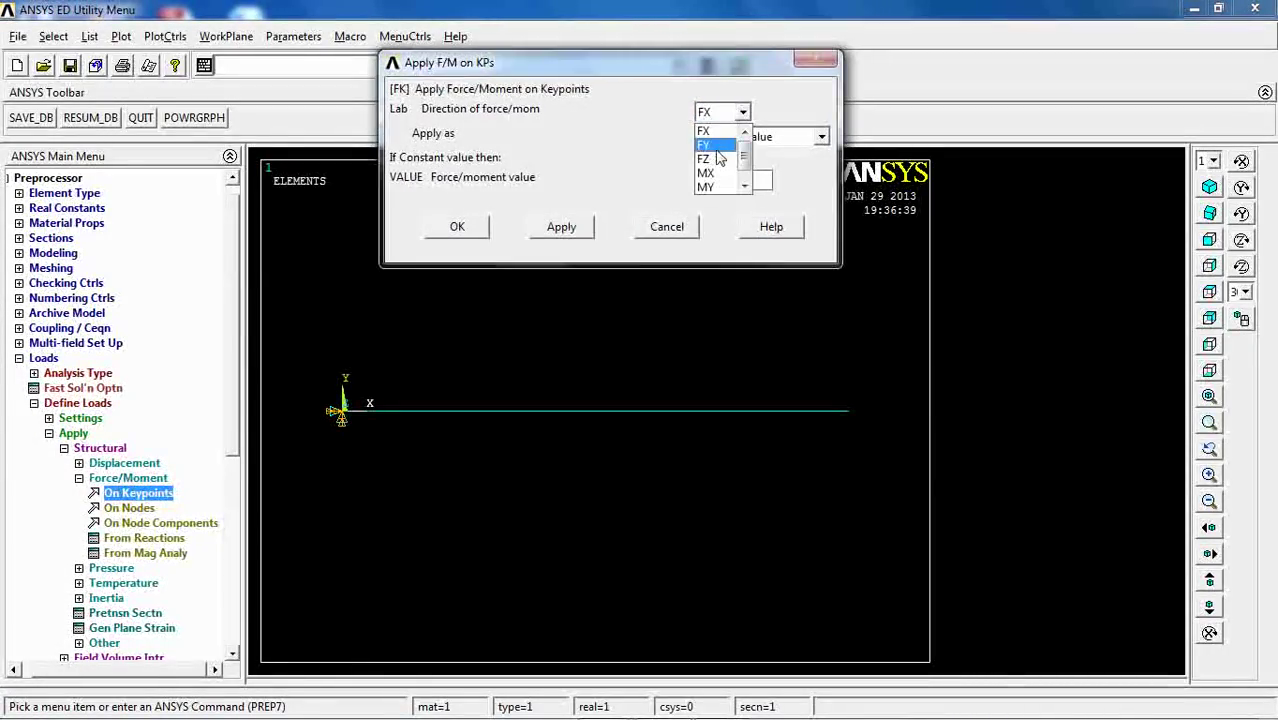
click(715, 147)
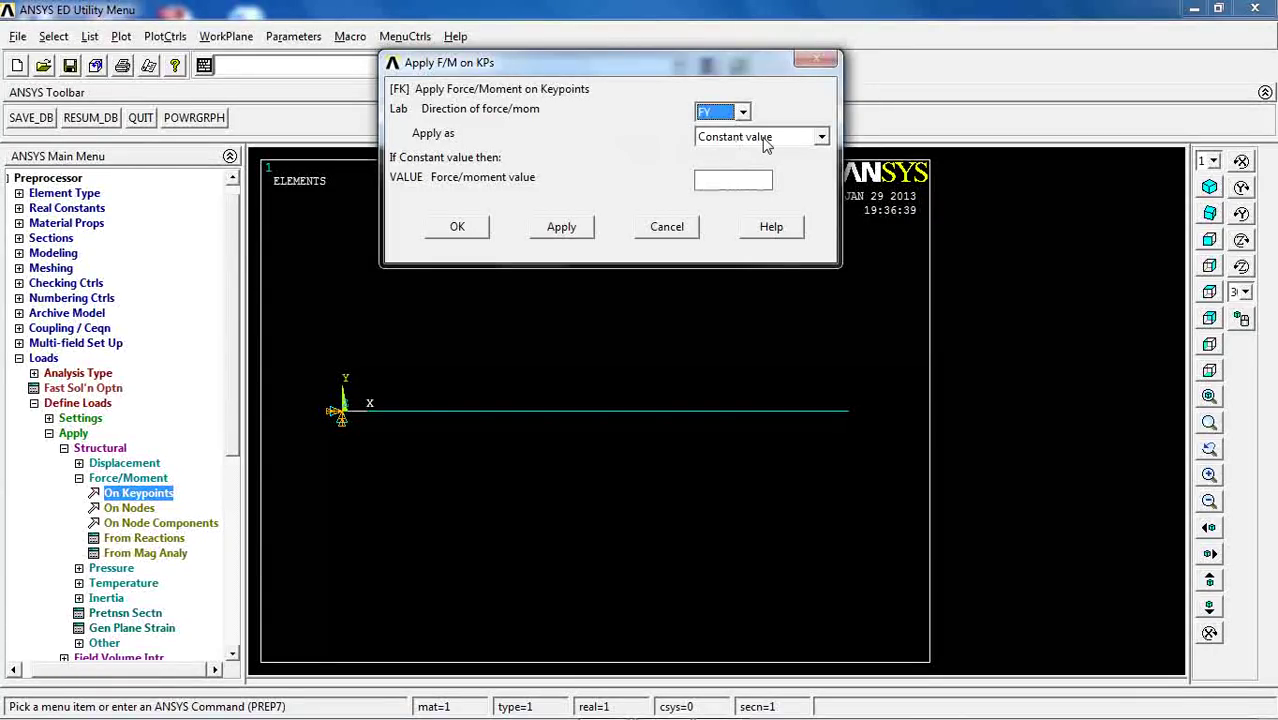
click(766, 140)
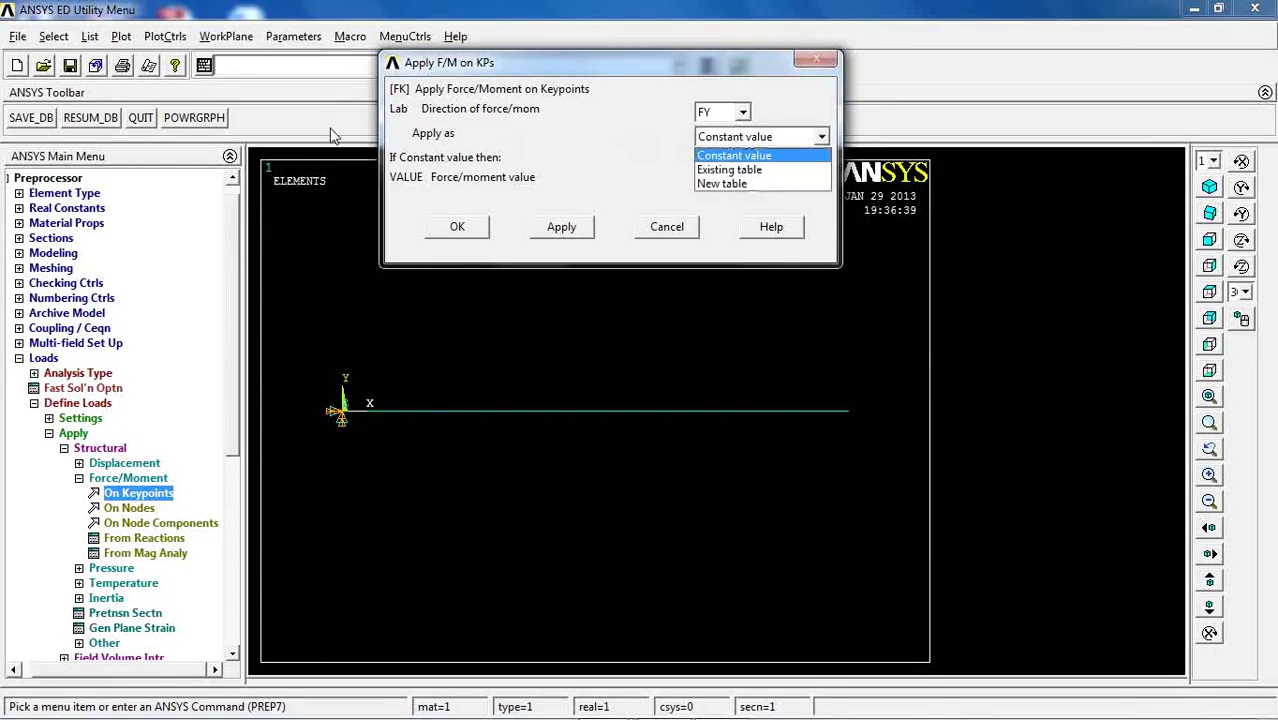
click(745, 170)
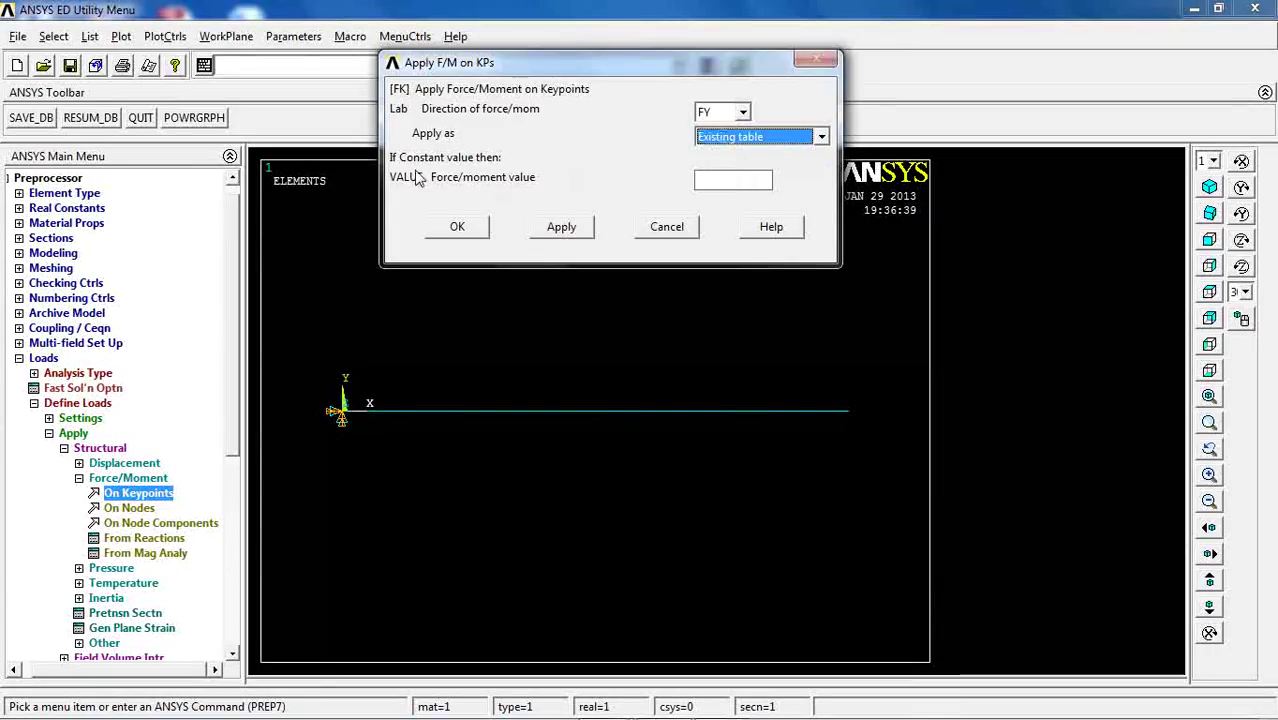
click(460, 228)
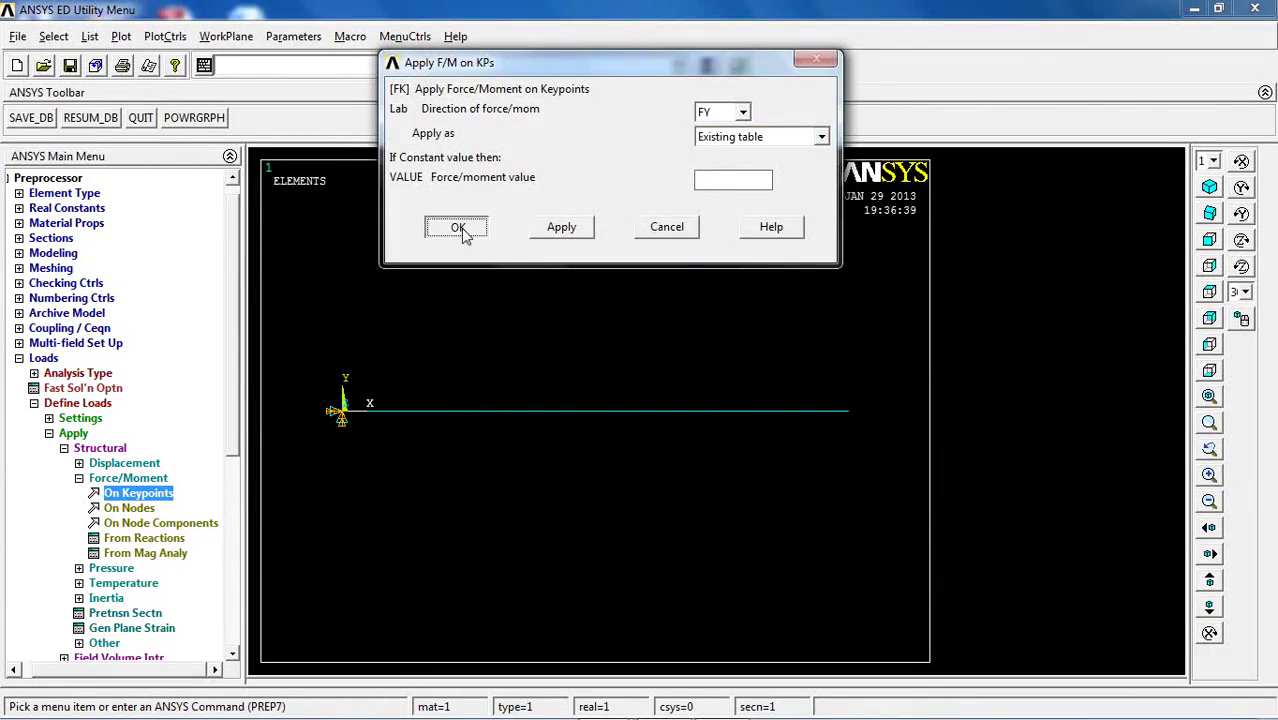
drag(639, 219, 610, 68)
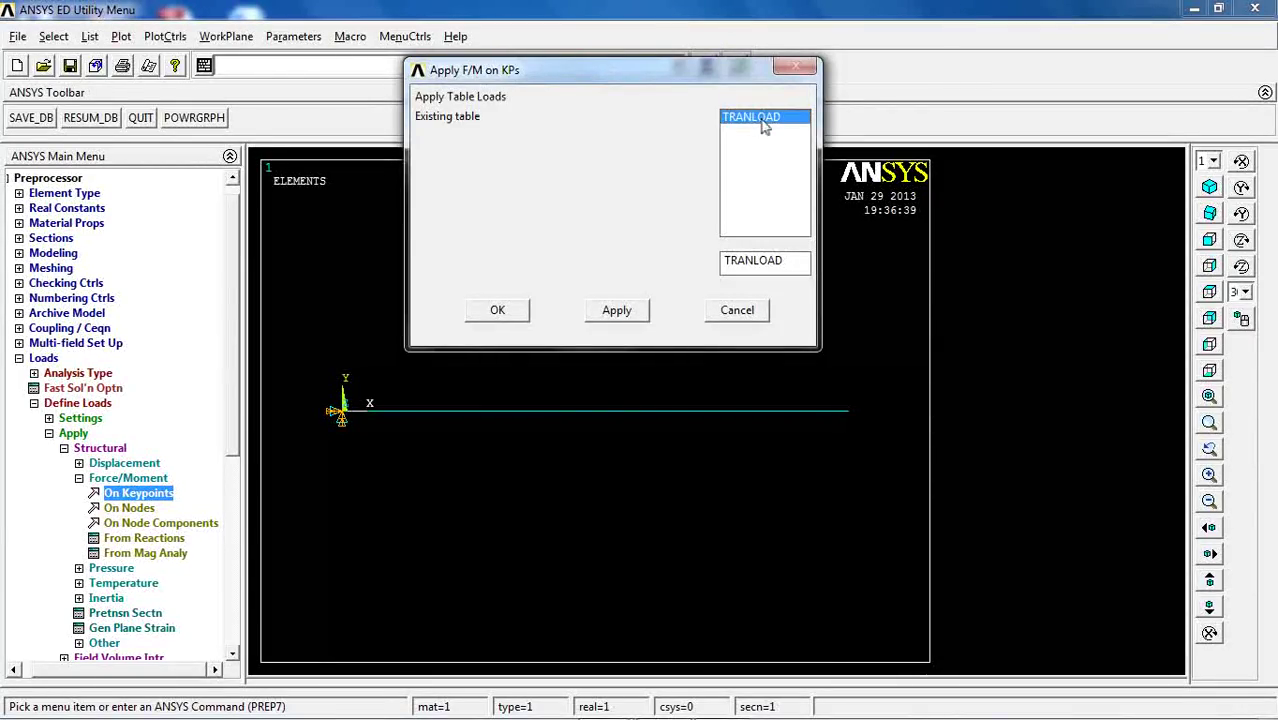
click(496, 311)
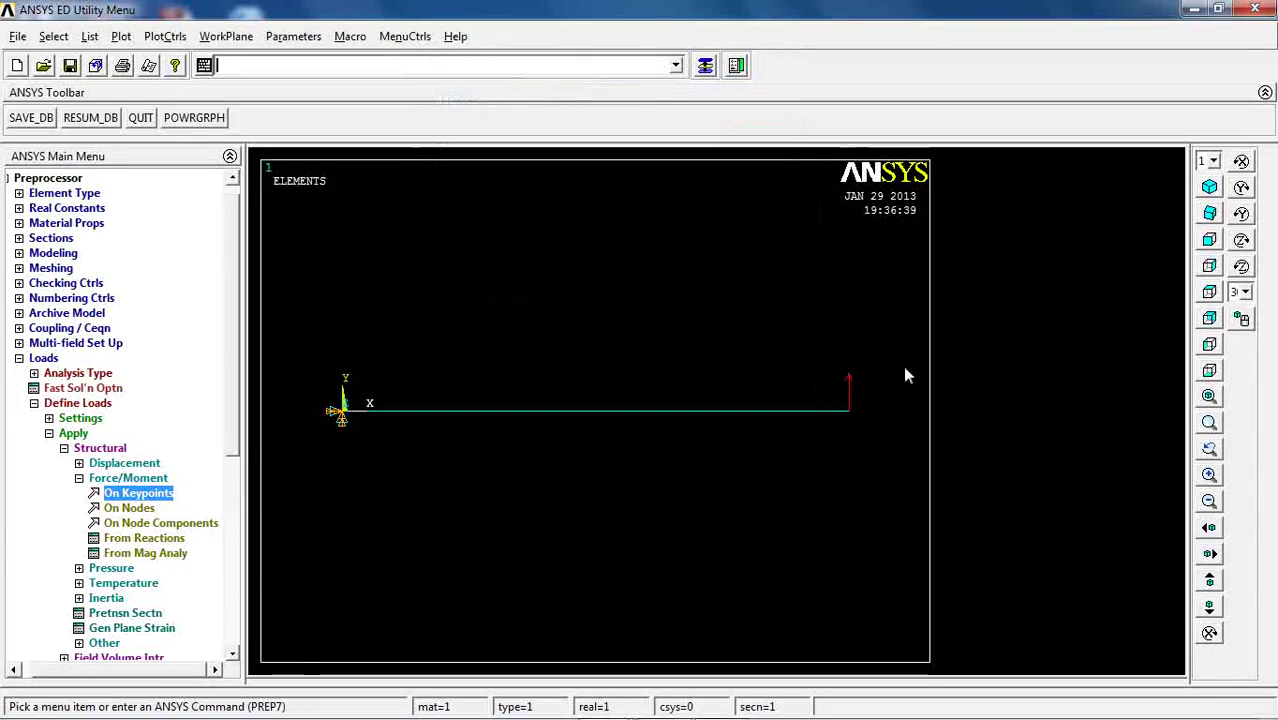
In Solution Controls, set end time 20, time increment with step size 1, writing every substep
click(43, 359)
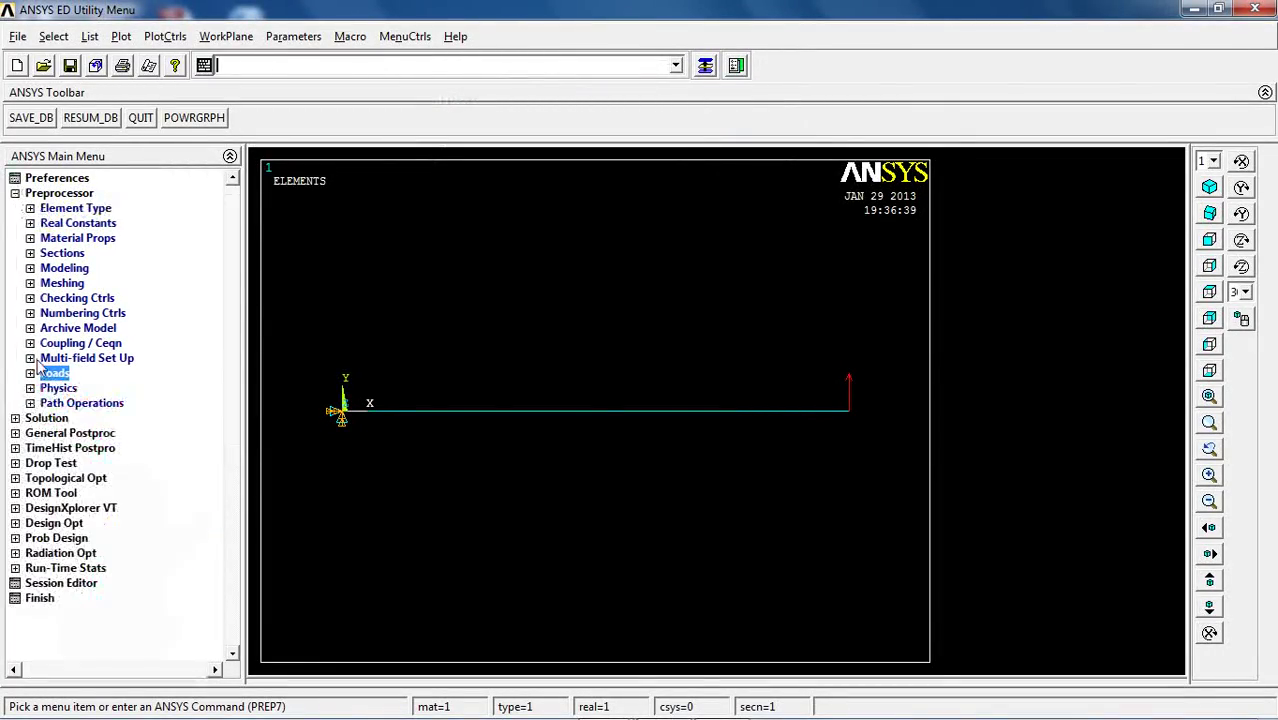
click(46, 418)
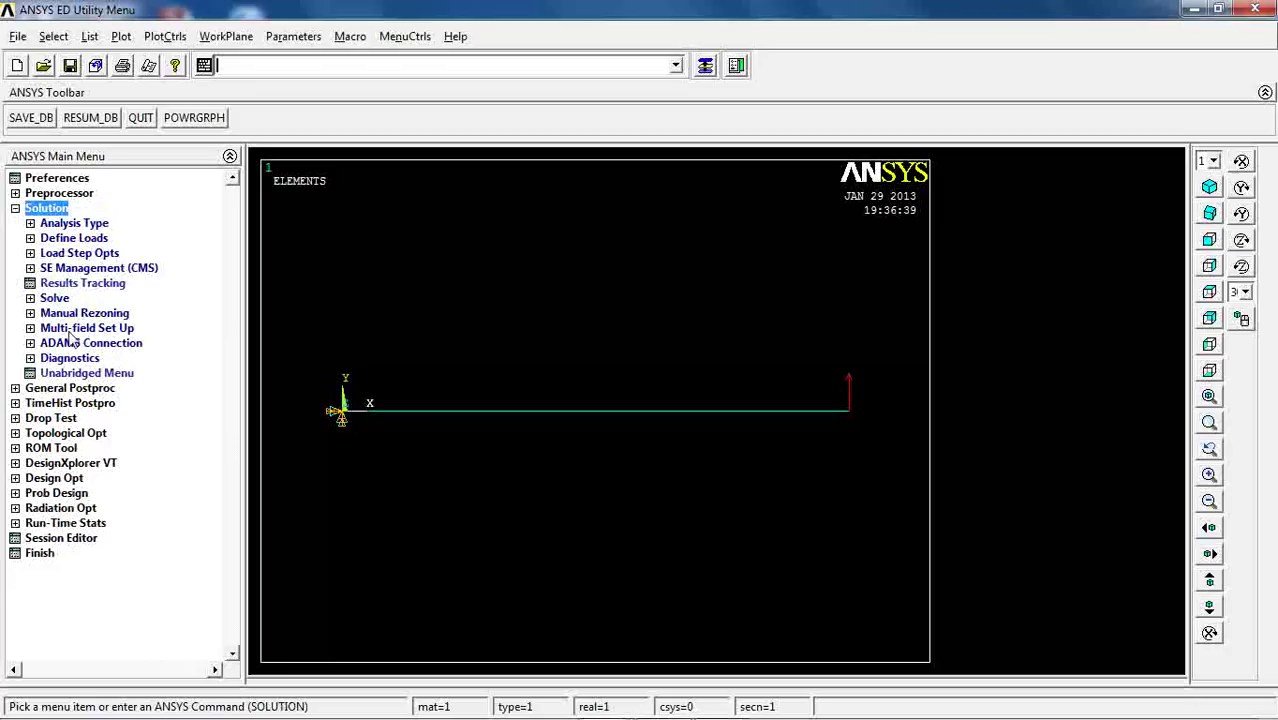
click(72, 225)
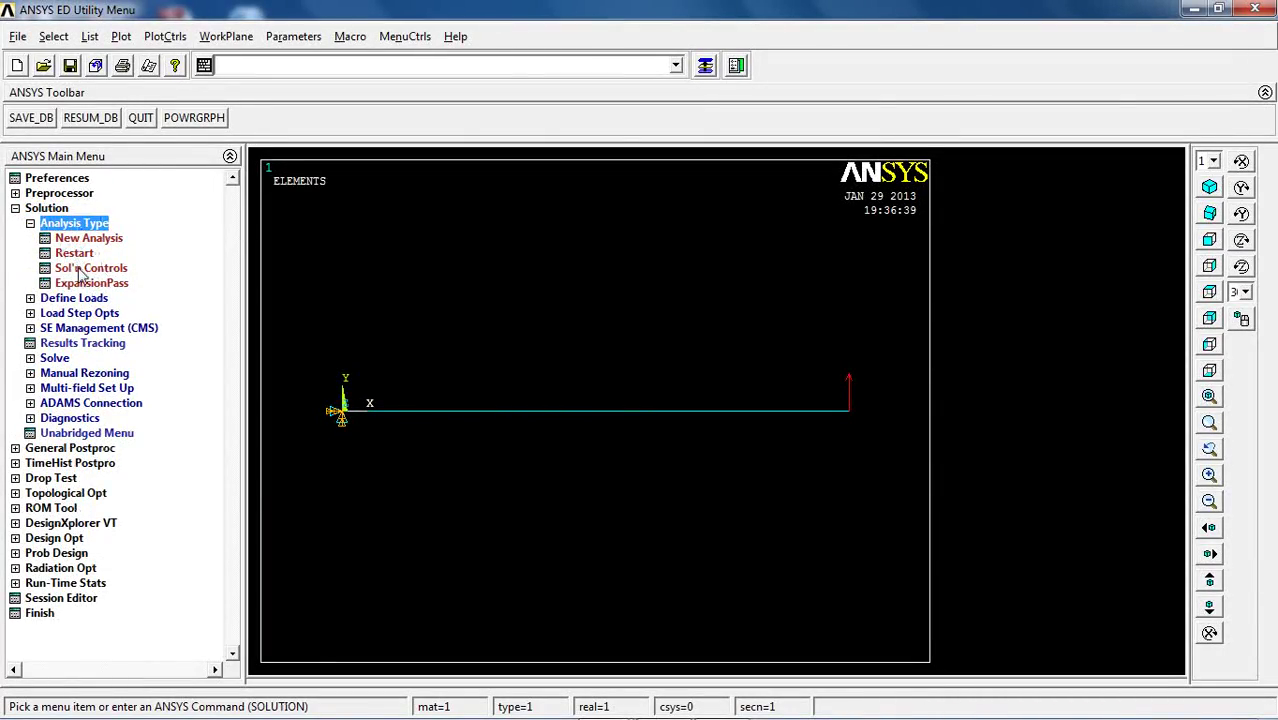
click(92, 268)
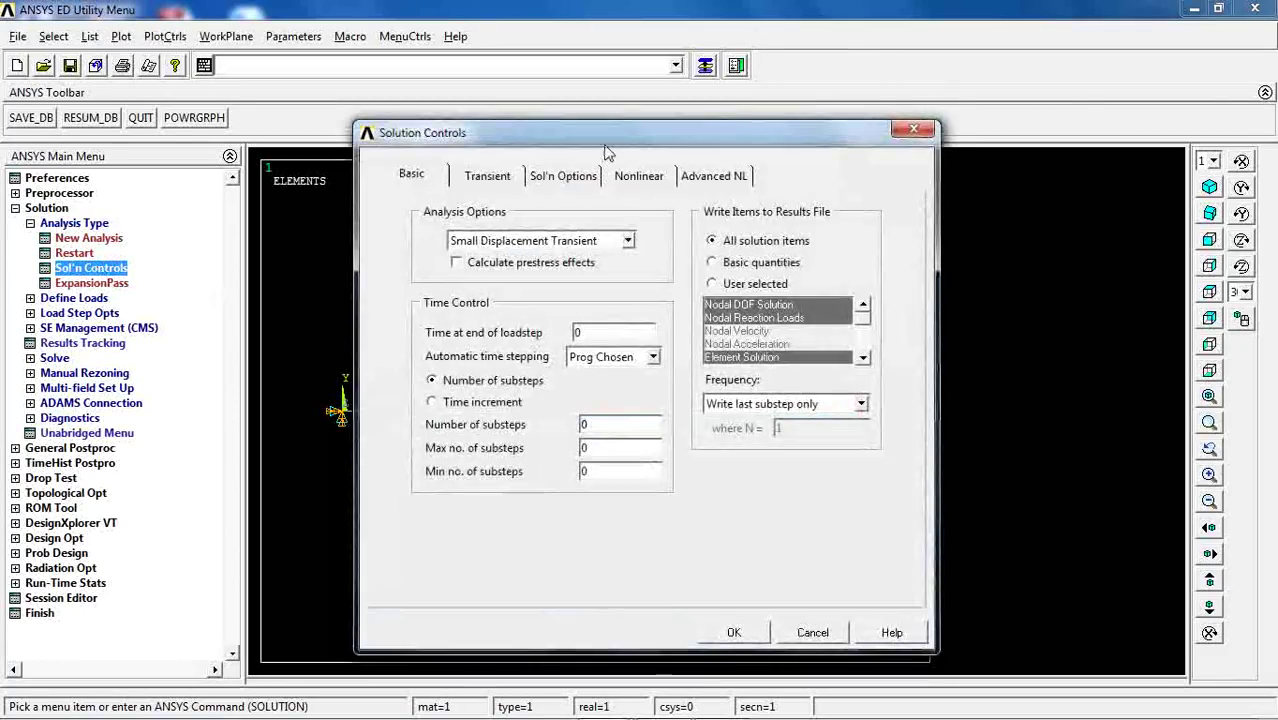
drag(610, 138, 683, 63)
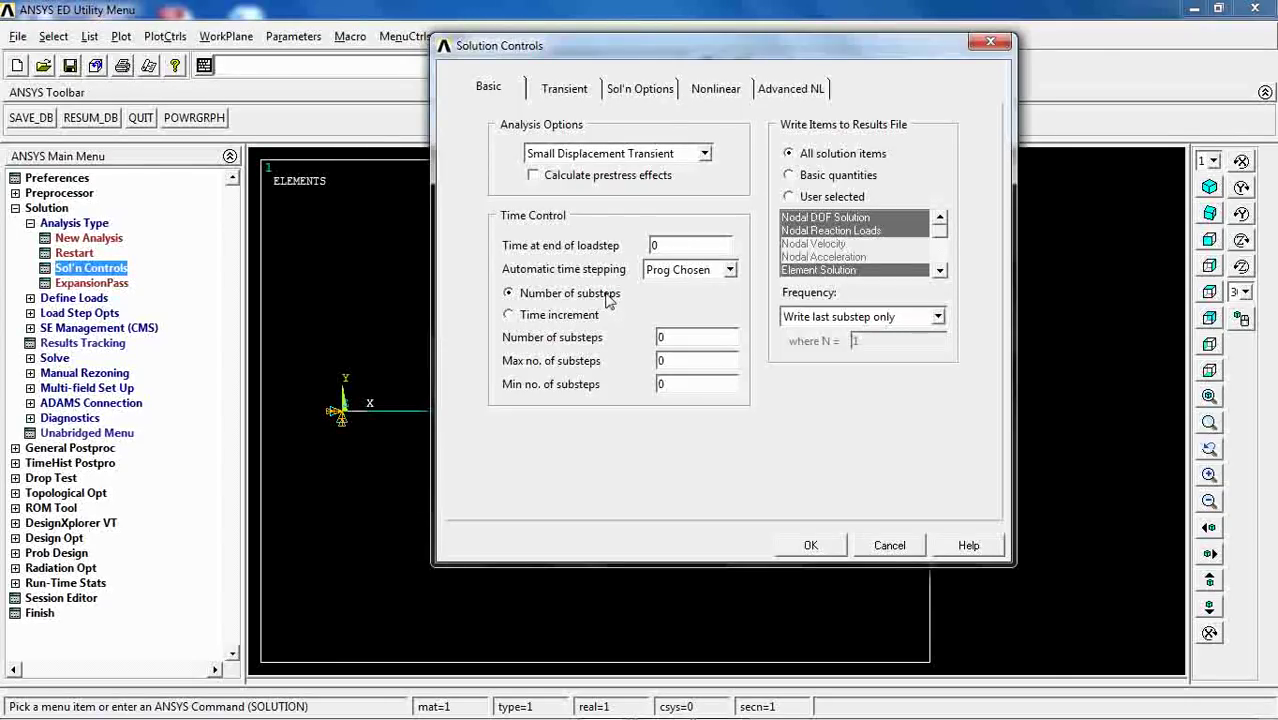
click(509, 315)
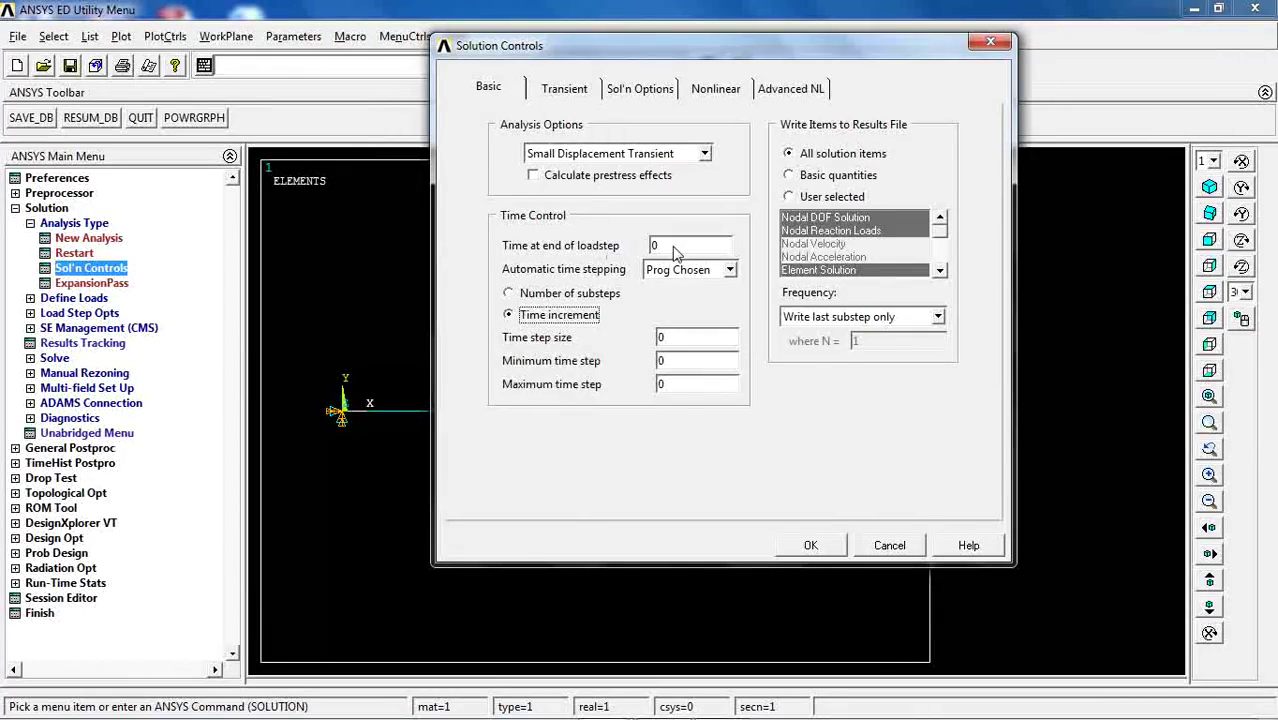
key(BackSpace)
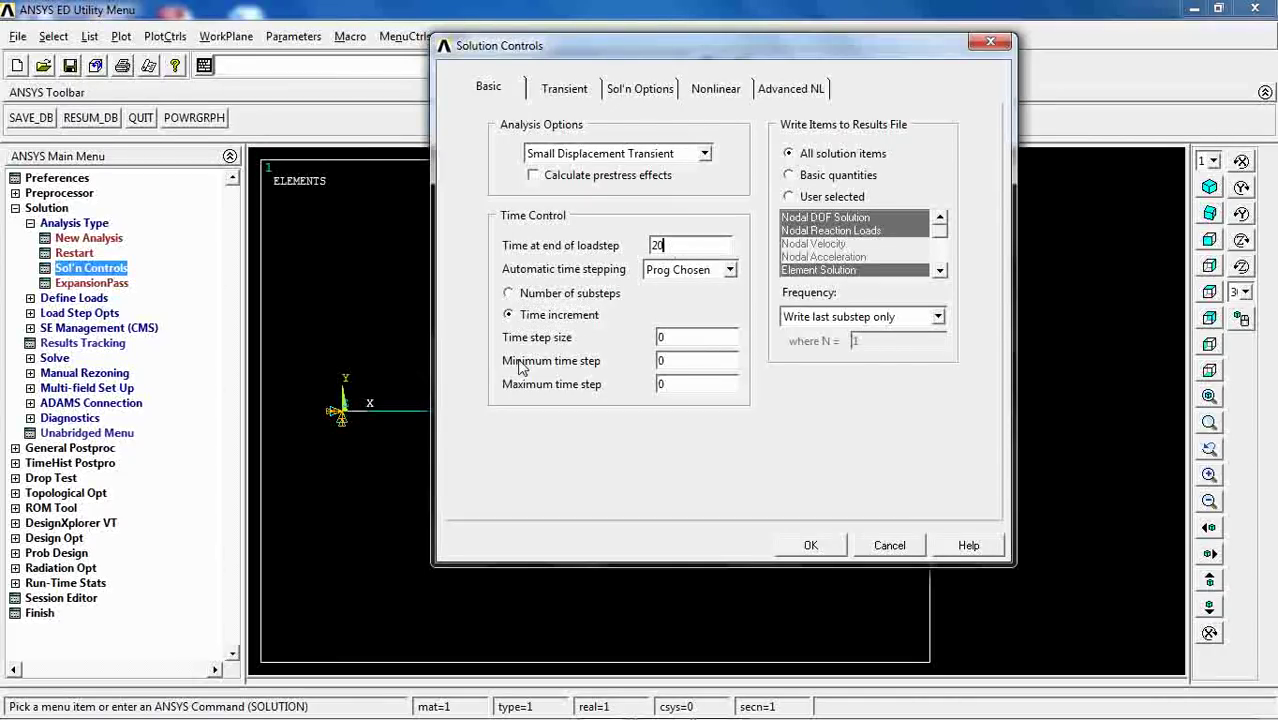
click(692, 343)
click(939, 317)
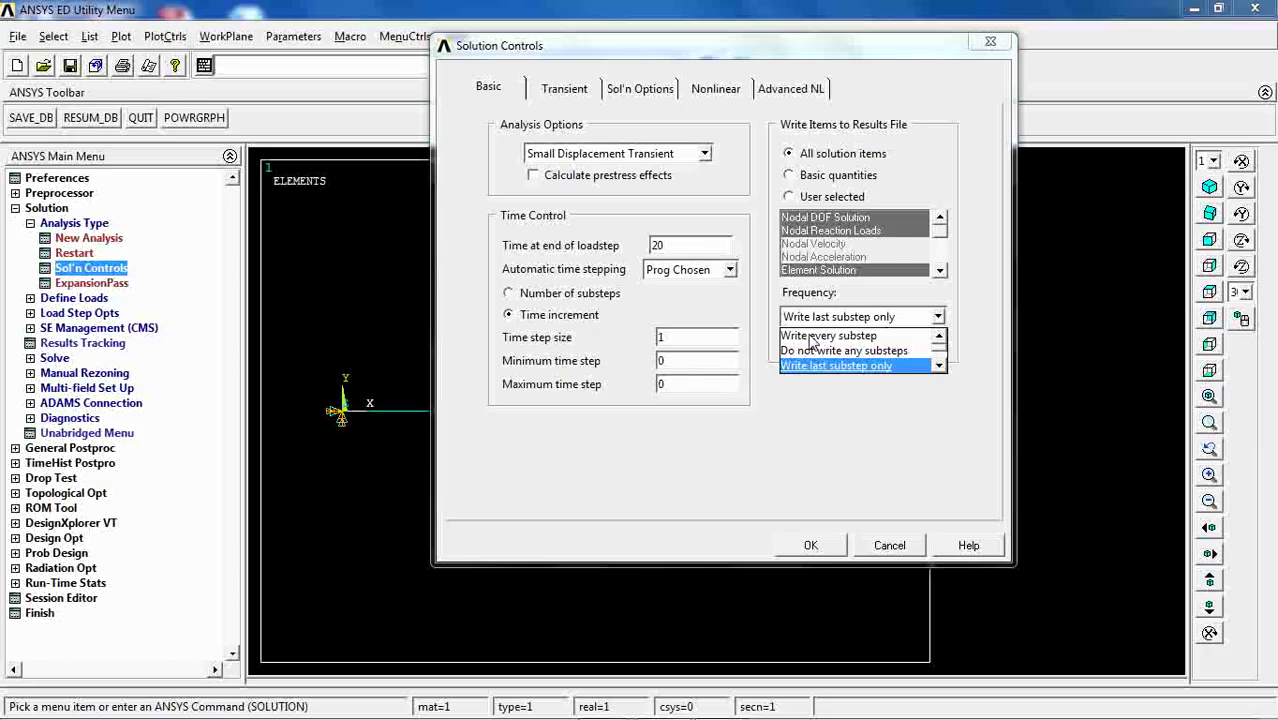
click(817, 337)
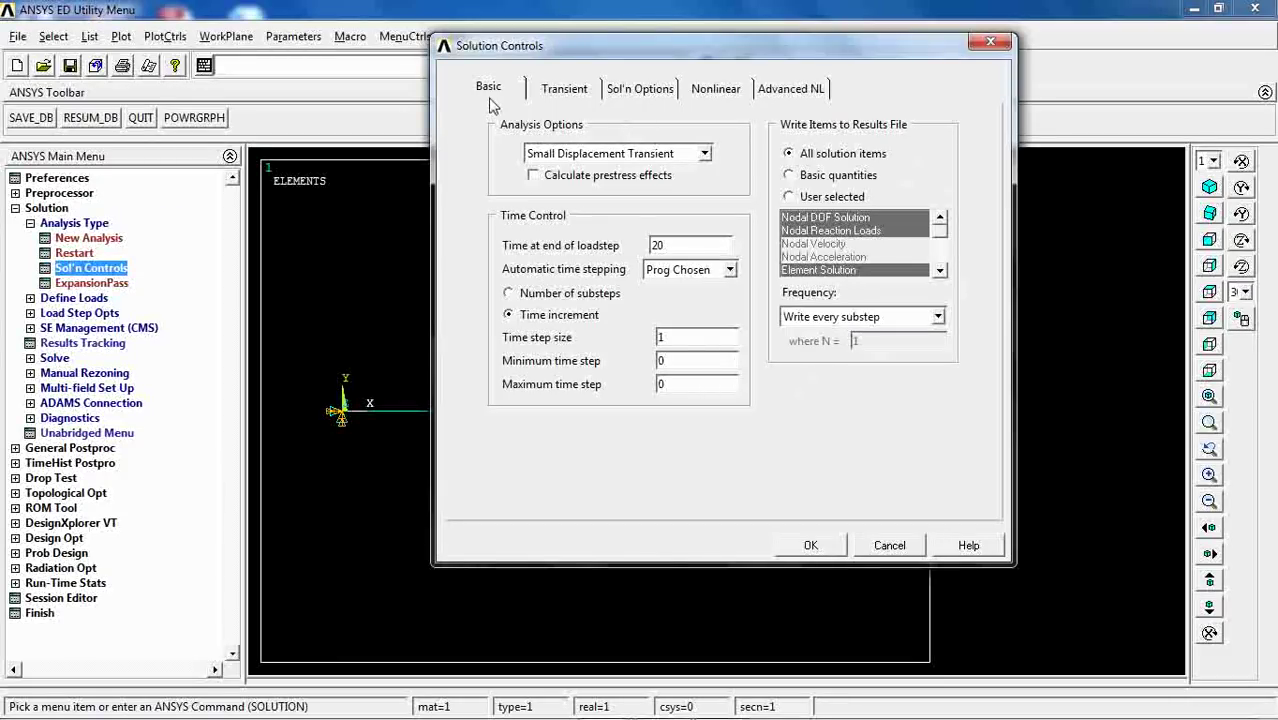
Select Ramped loading on the Transient tab, keeping time increment control on Basic
click(562, 90)
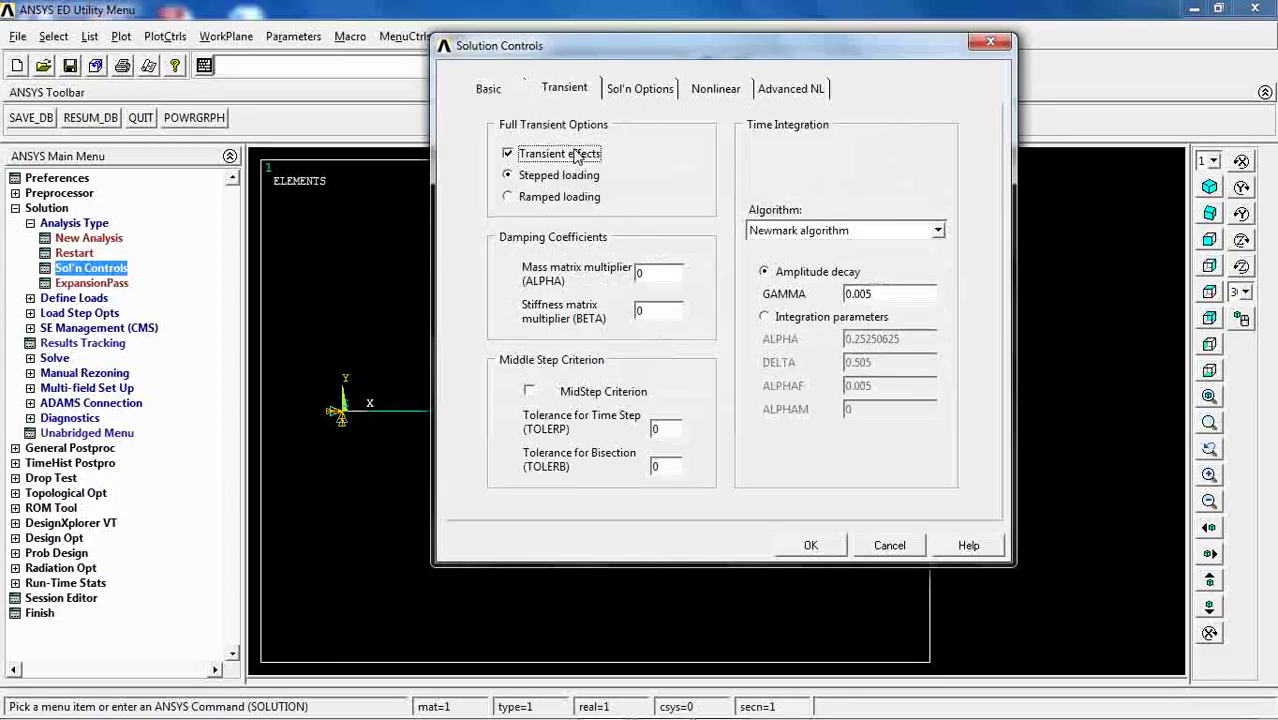
click(532, 203)
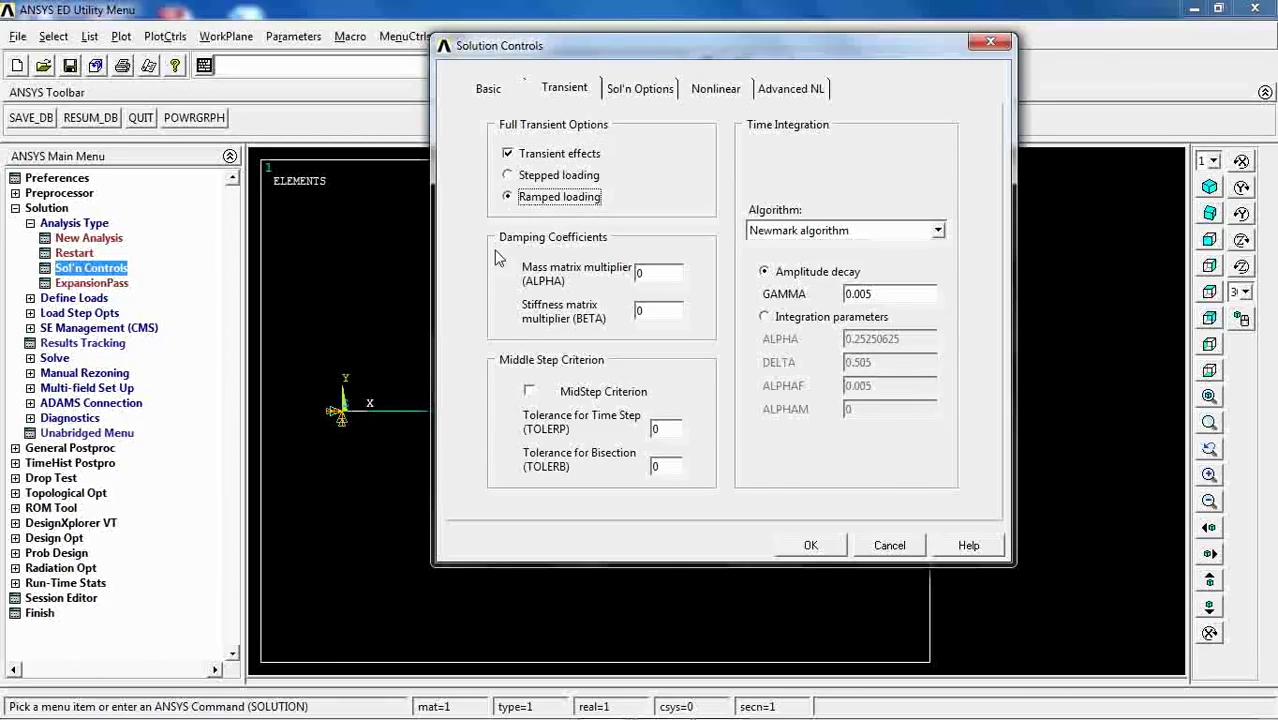
drag(597, 50, 586, 70)
click(479, 110)
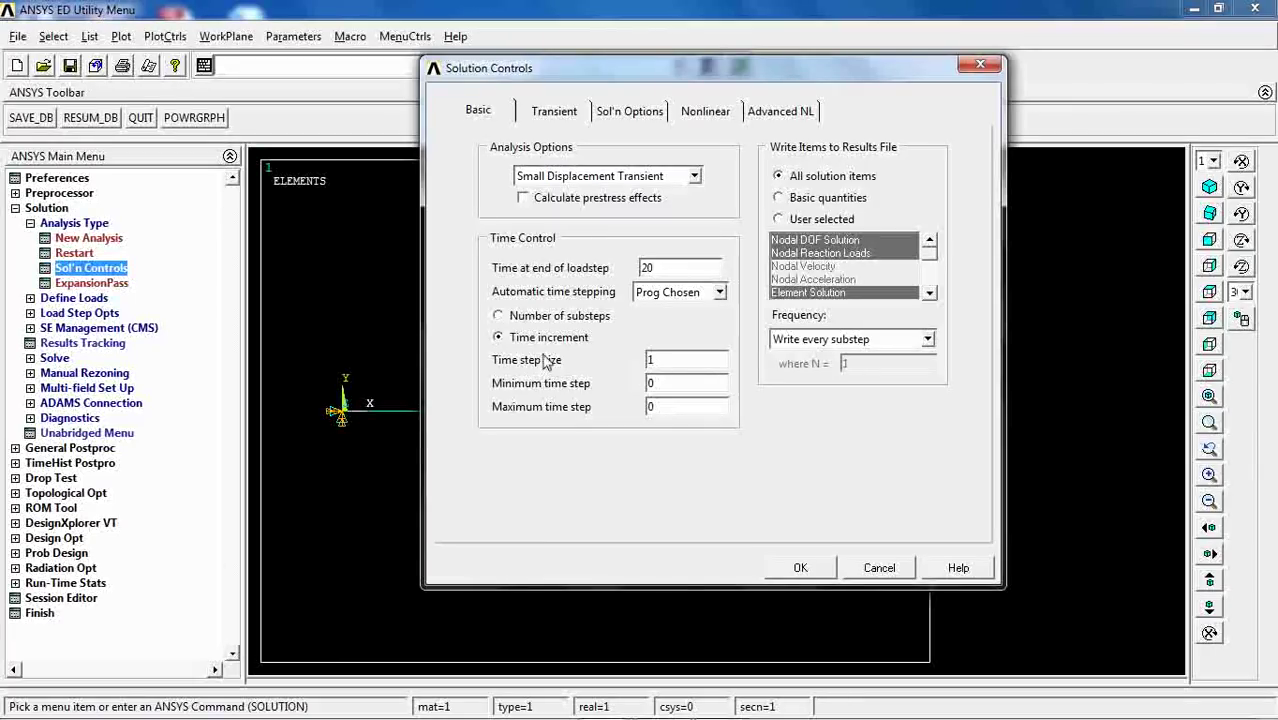
click(498, 338)
Keep the result-writing frequency at every substep
click(928, 340)
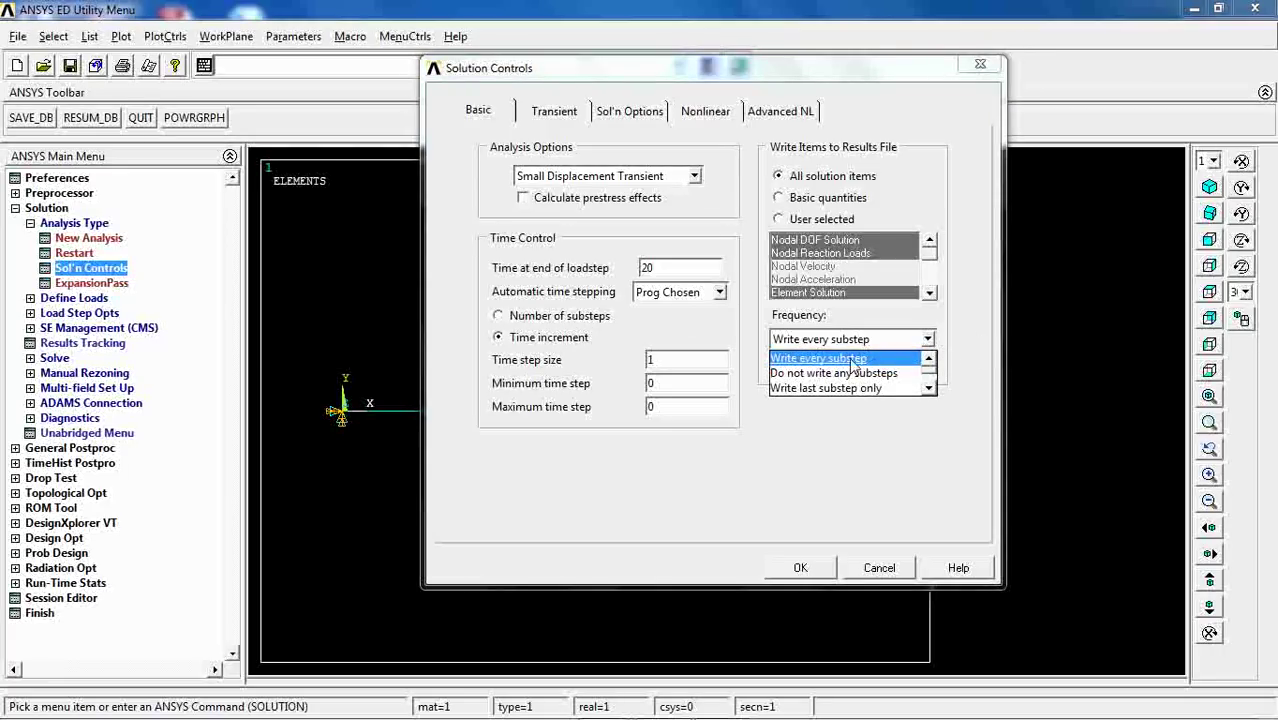
click(958, 326)
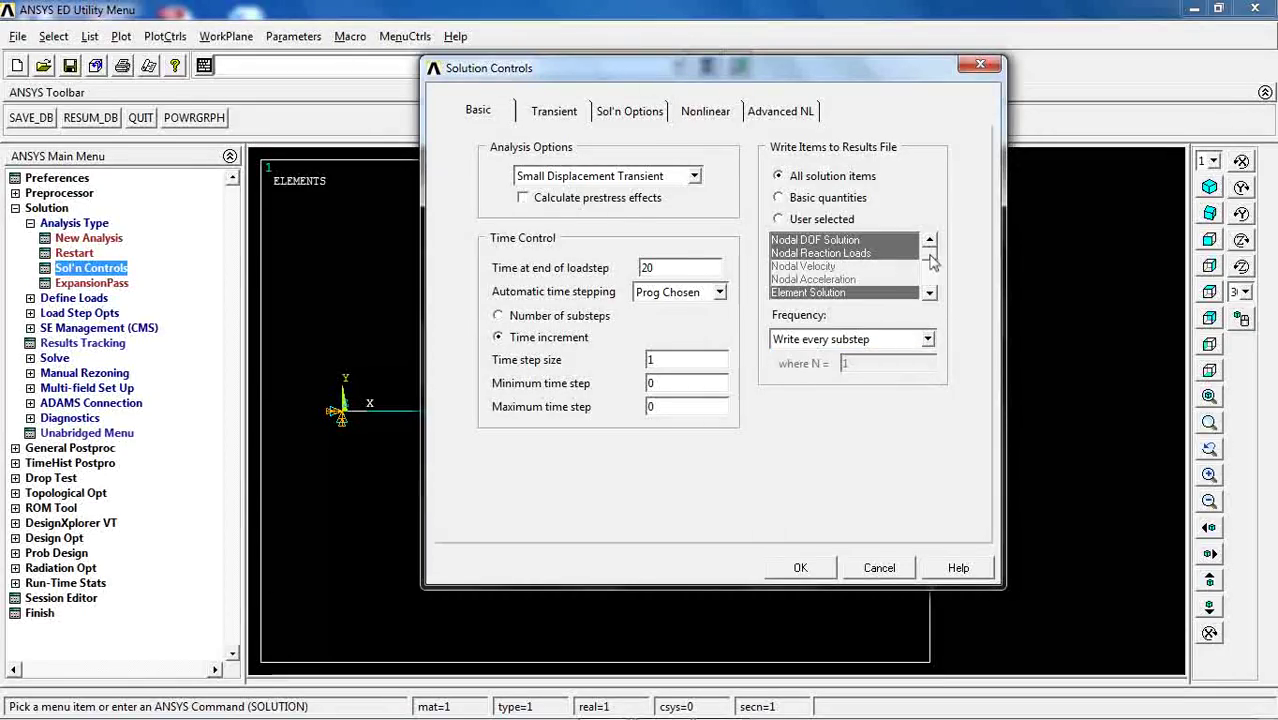
click(930, 292)
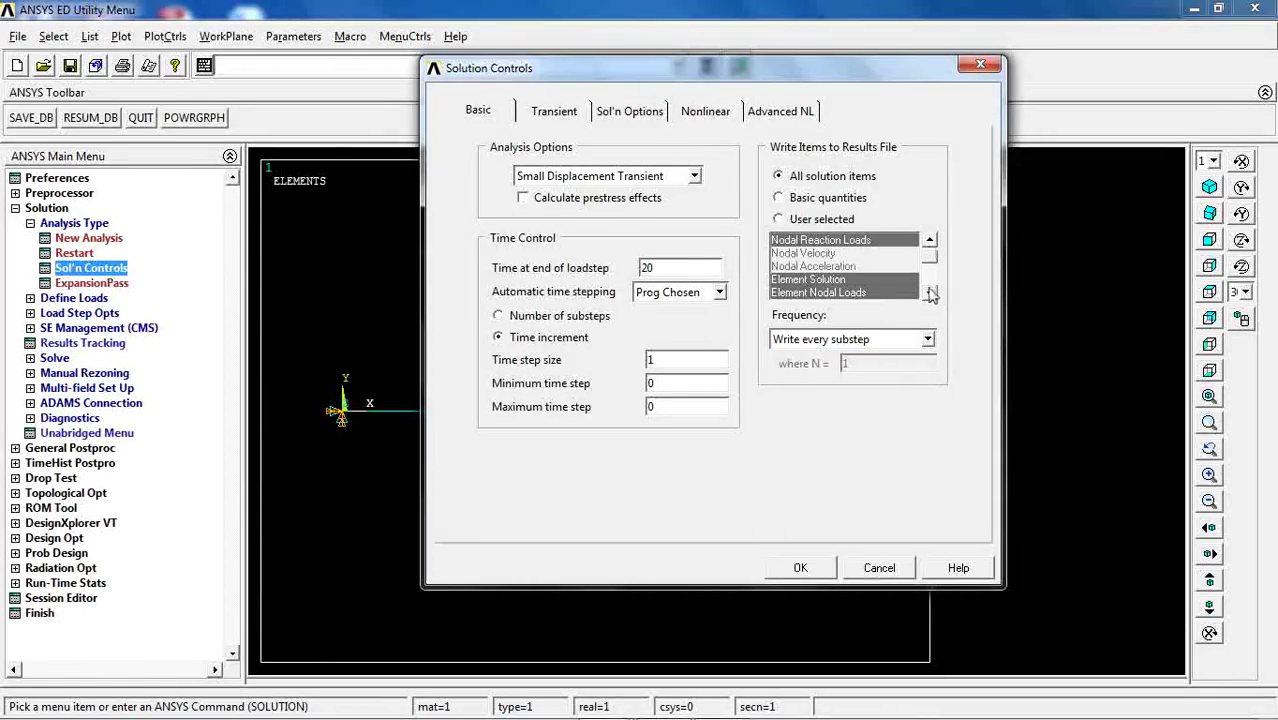
click(929, 256)
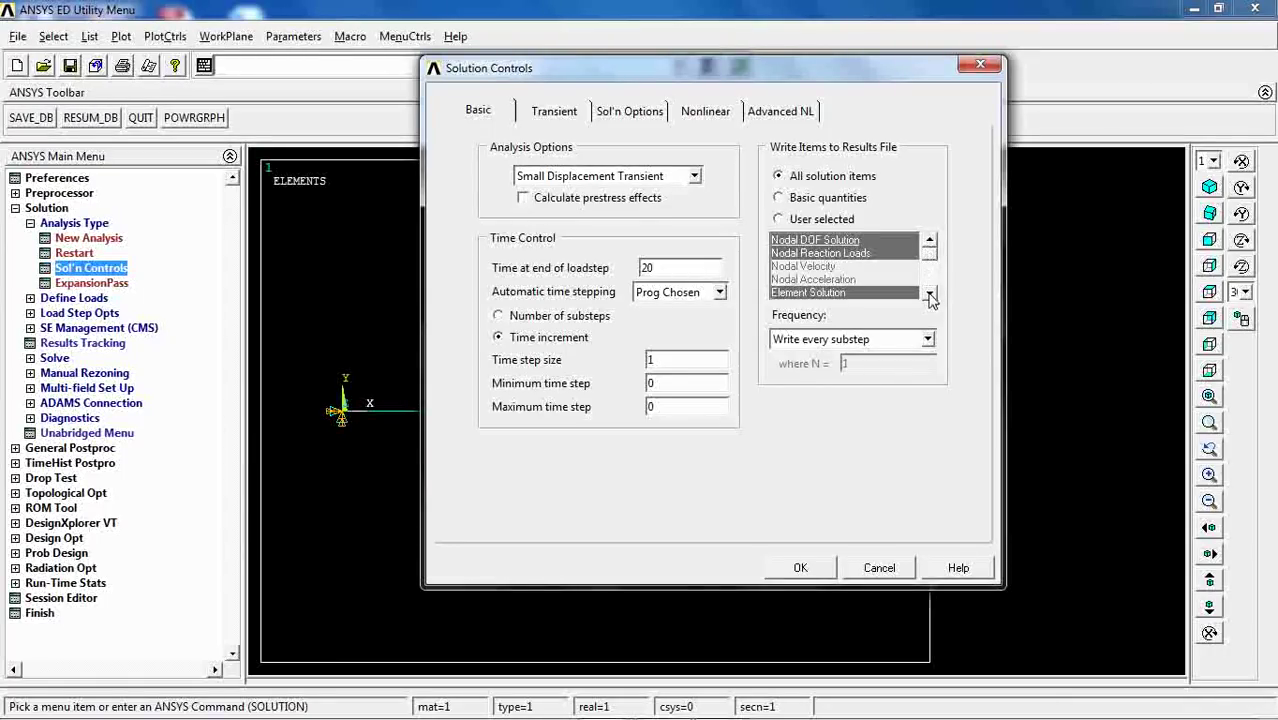
click(930, 294)
click(929, 250)
click(929, 294)
drag(928, 294, 930, 248)
Write all solution items to the results and apply the Solution Controls
click(809, 201)
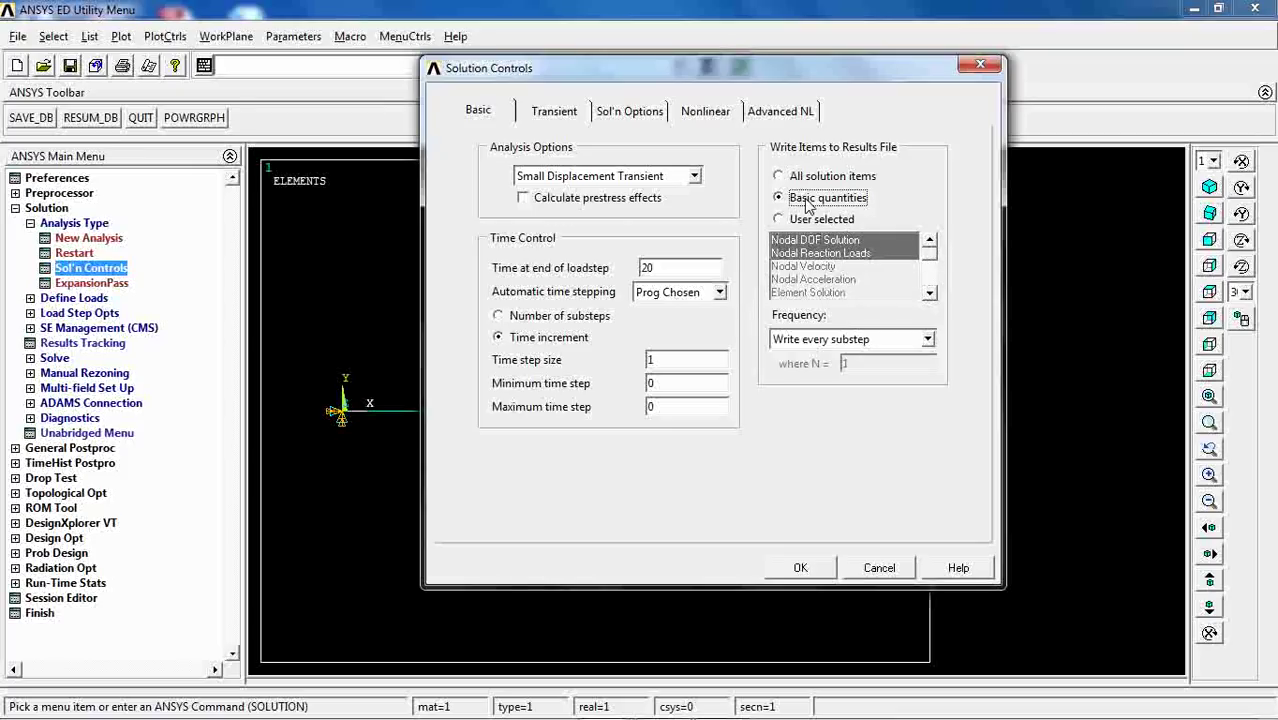
click(822, 220)
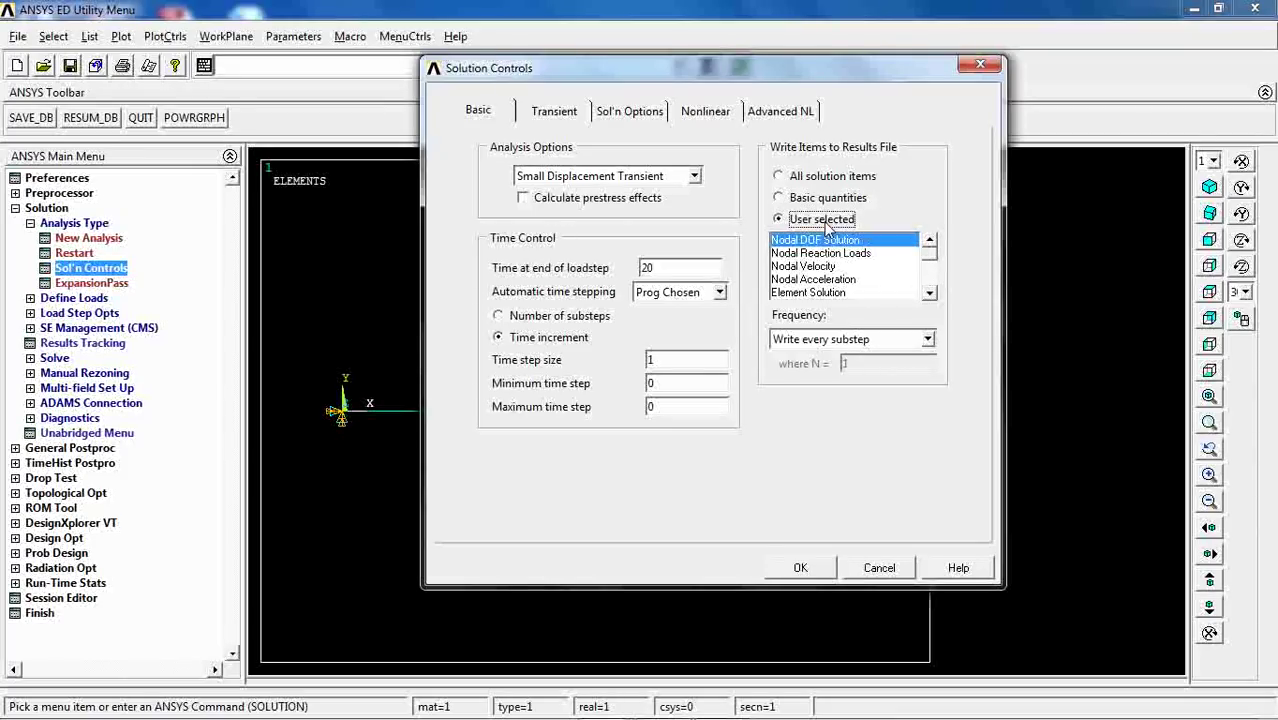
click(831, 177)
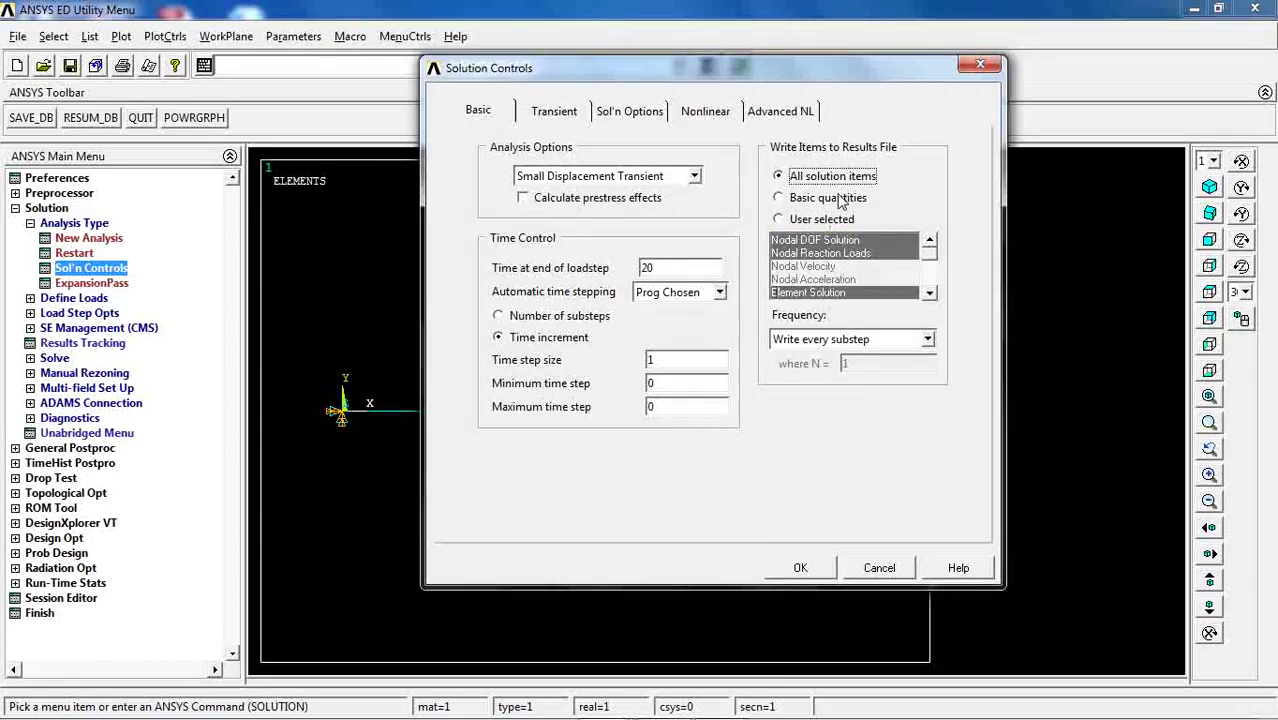
click(560, 113)
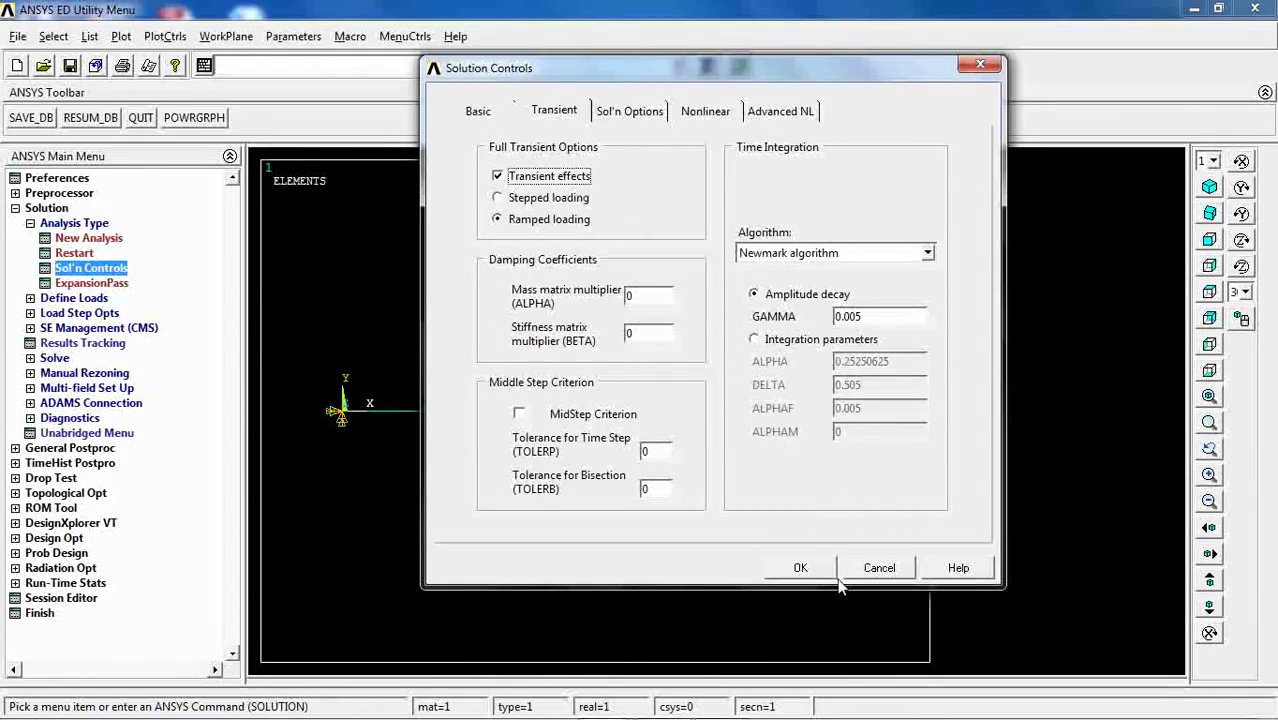
click(800, 568)
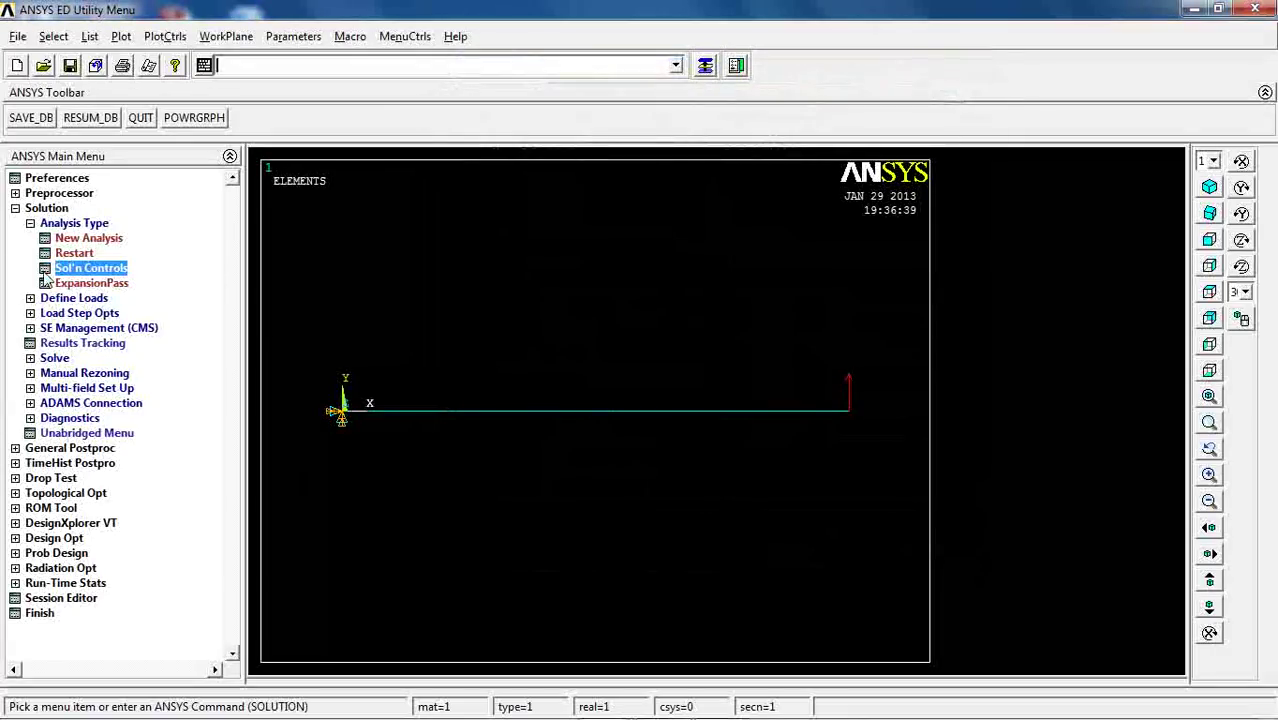
Solve the current load step, dismiss the completion notes, and enter TimeHist Postpro
click(58, 358)
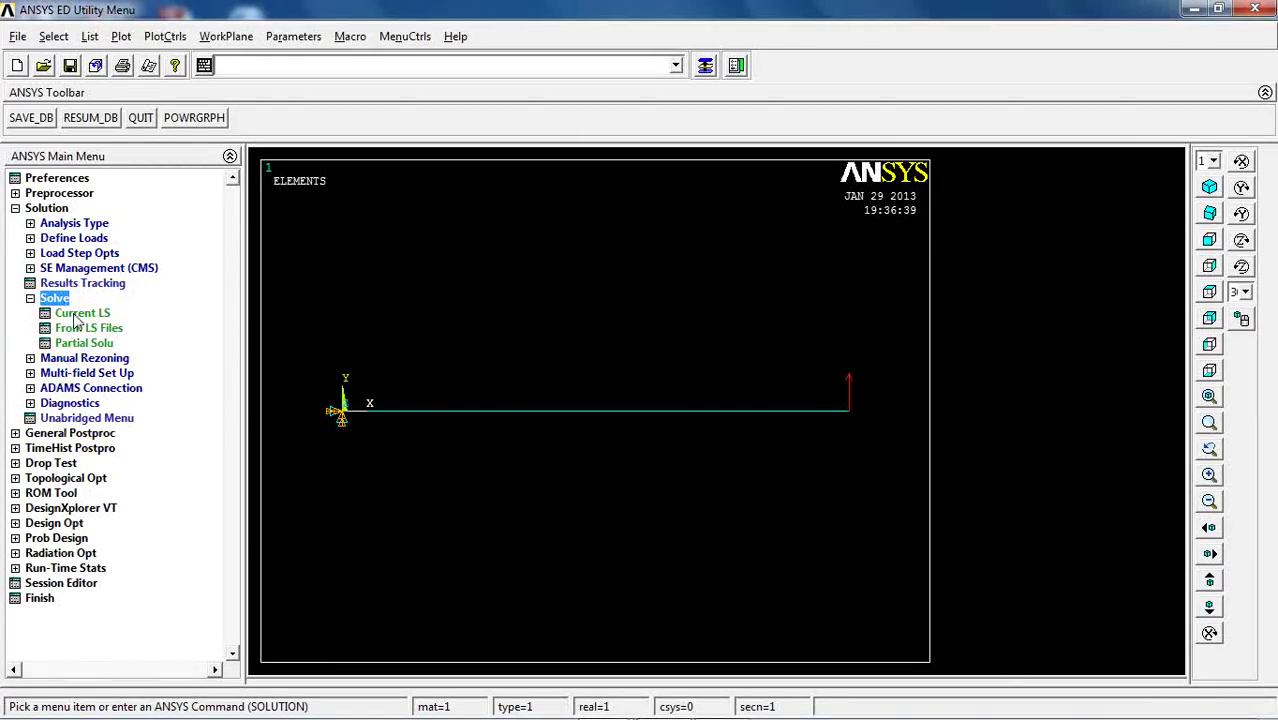
click(76, 314)
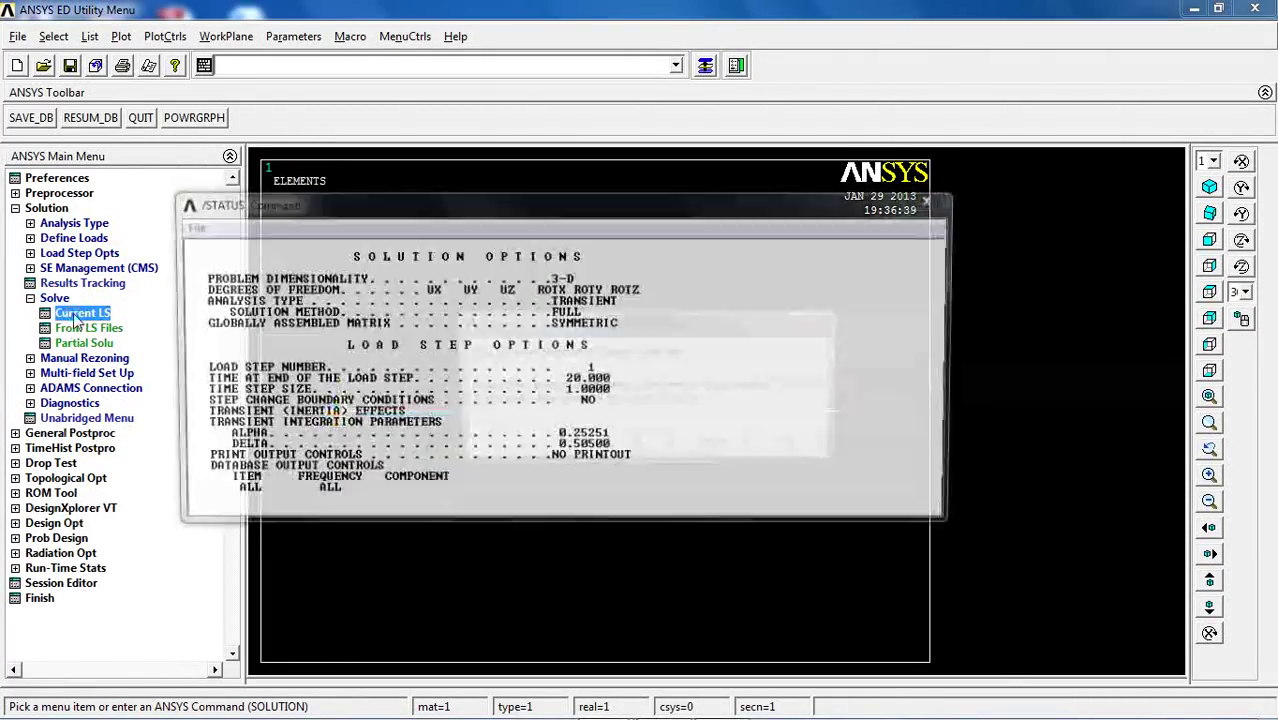
click(620, 440)
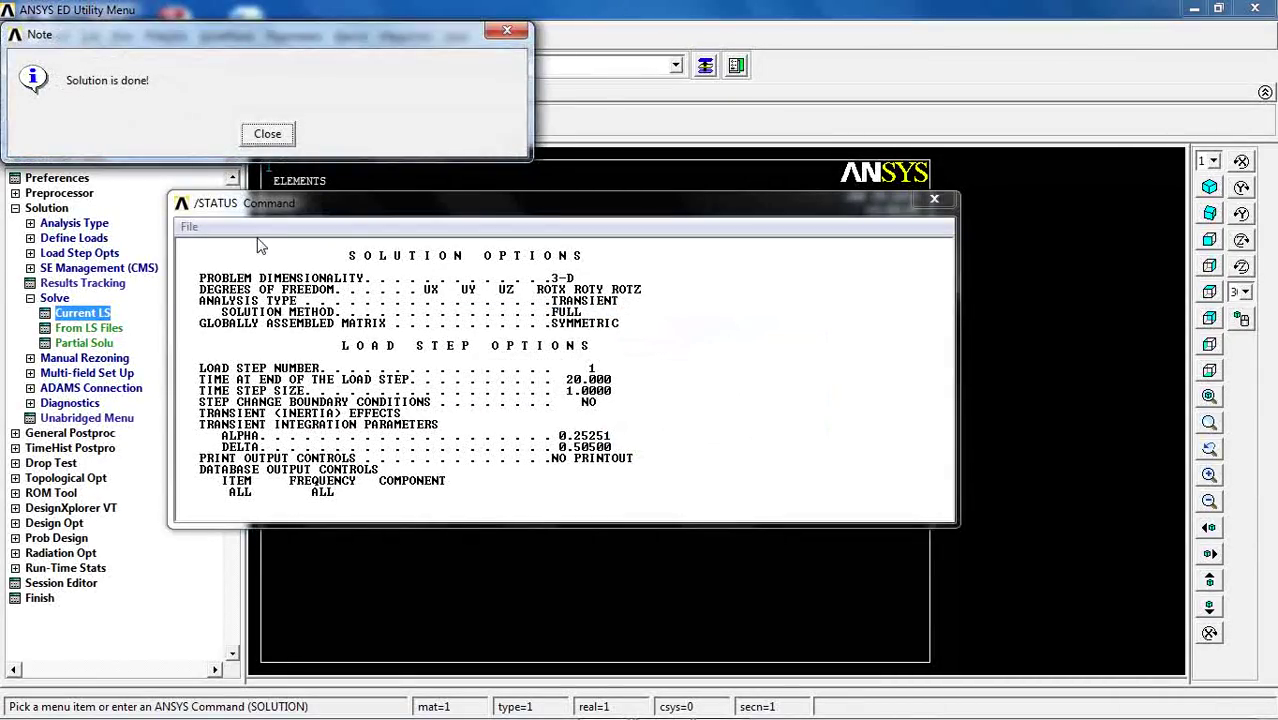
click(267, 134)
click(934, 203)
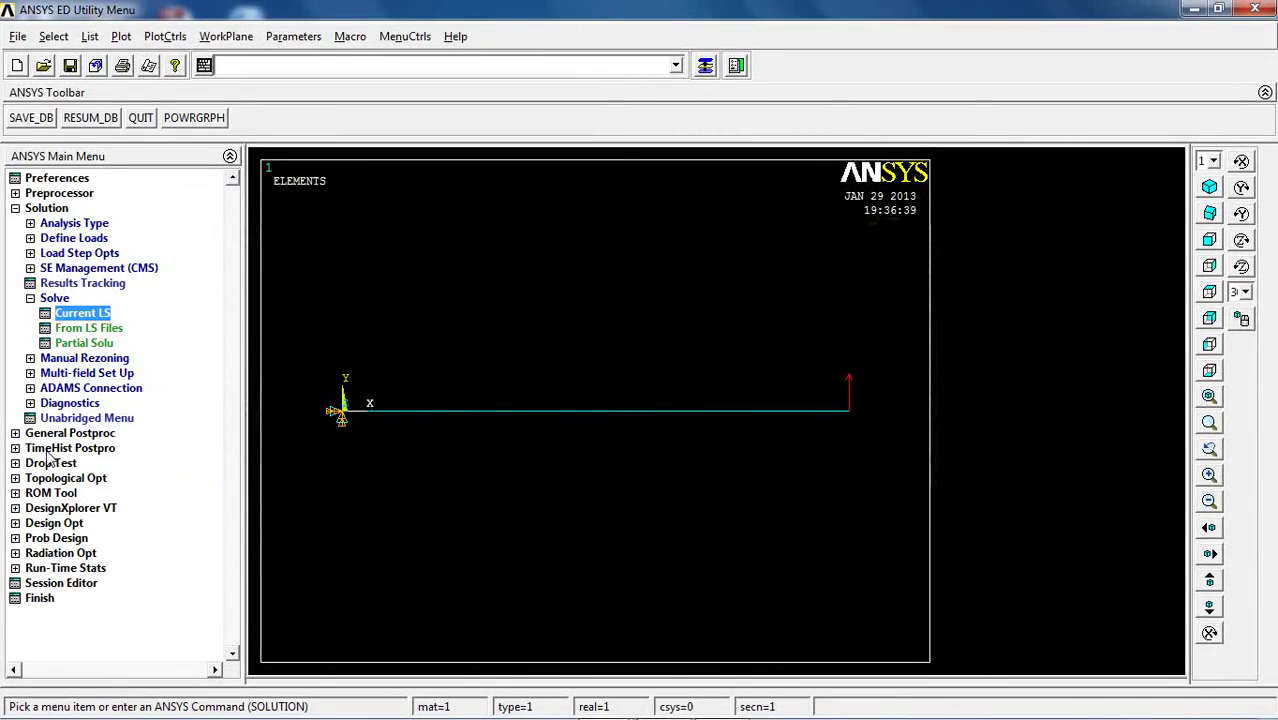
click(53, 449)
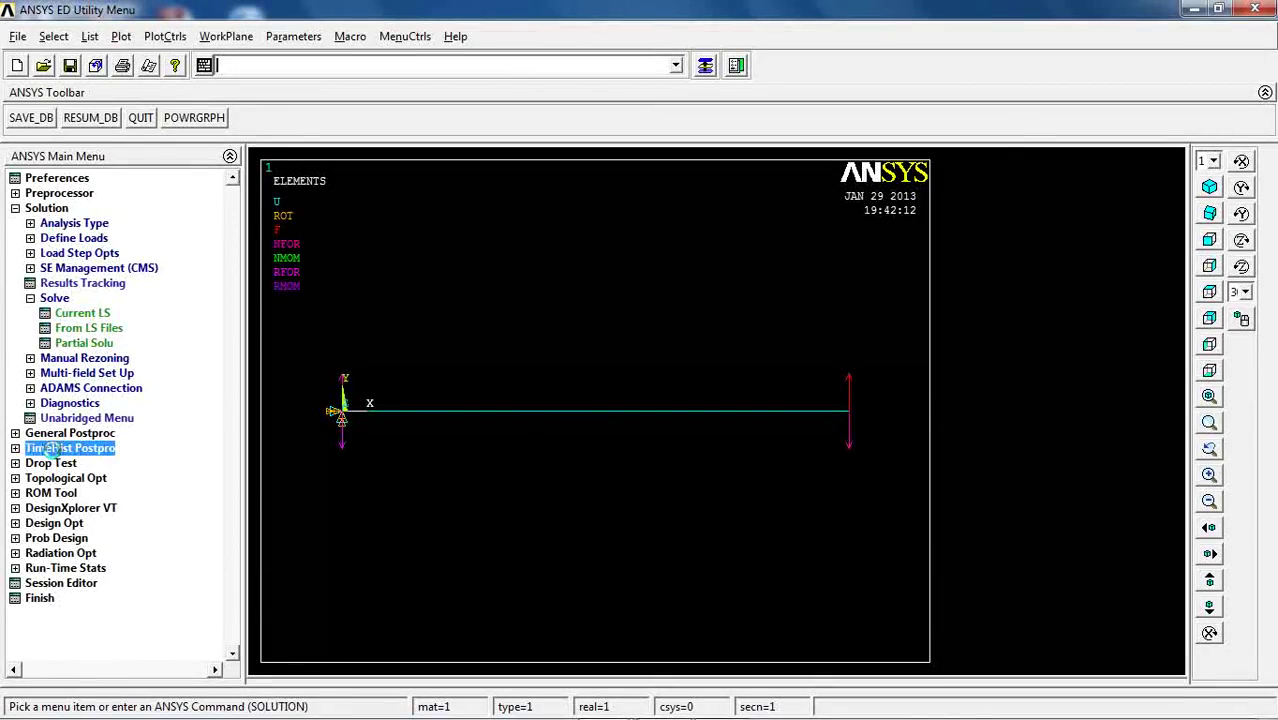
Add variable UY_2 for the Y displacement of node 2 at the beam's right end
drag(672, 138, 909, 74)
click(521, 116)
drag(608, 229, 383, 81)
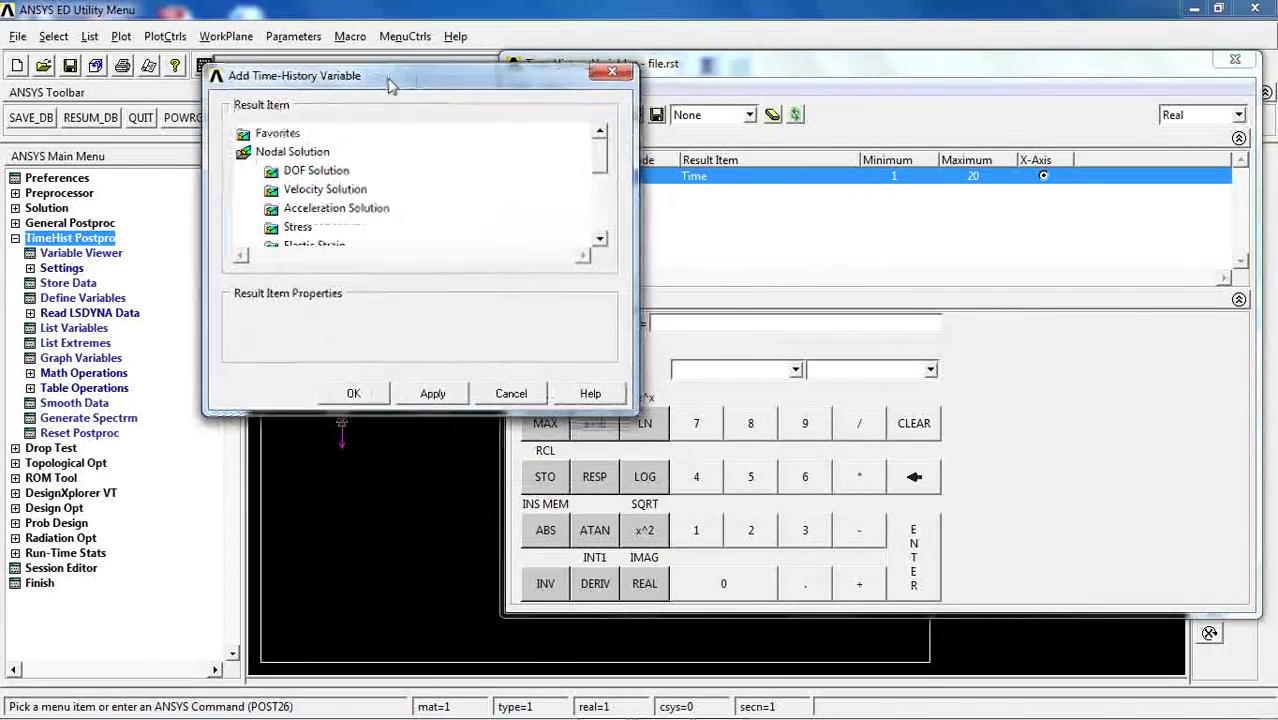
double_click(310, 172)
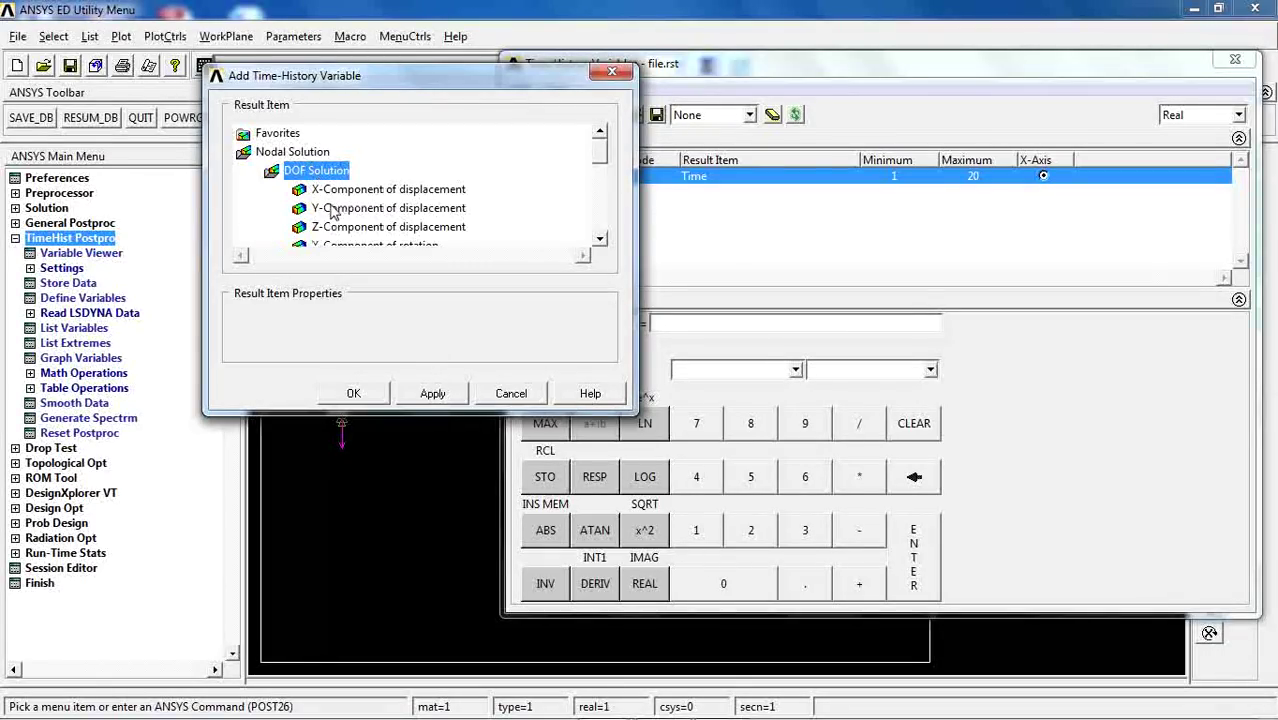
click(332, 210)
click(353, 393)
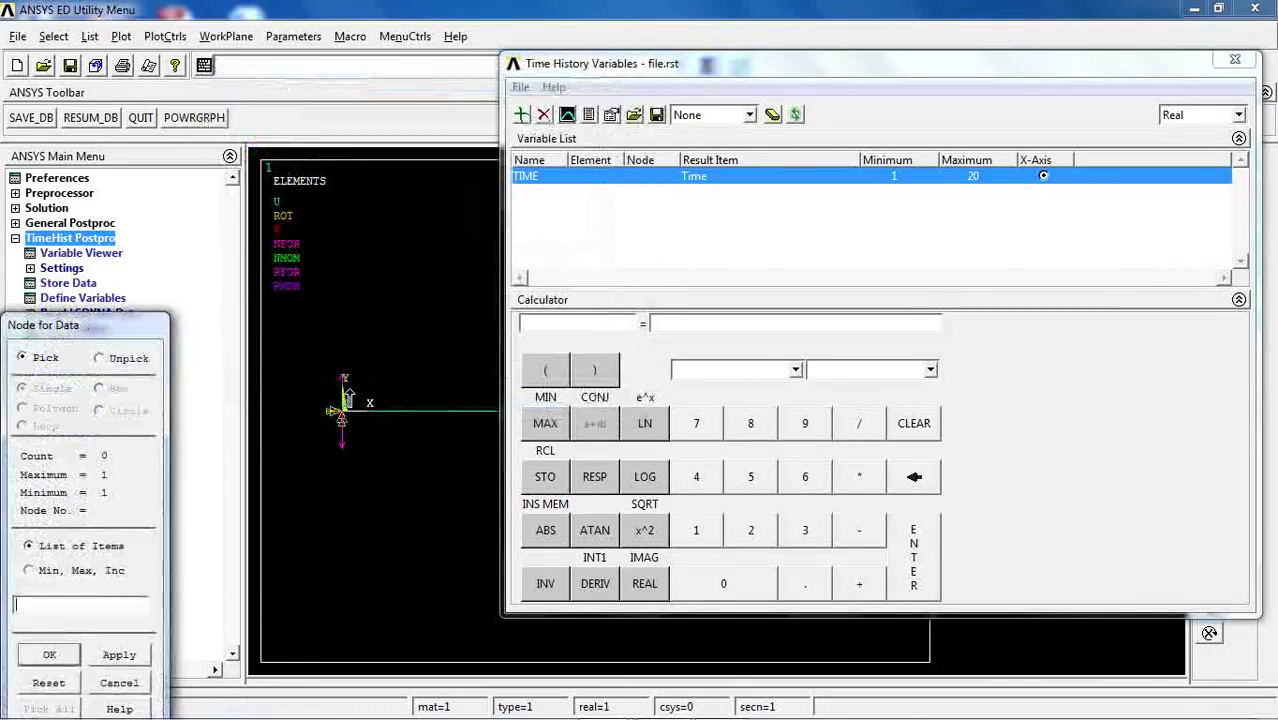
drag(798, 66, 1212, 268)
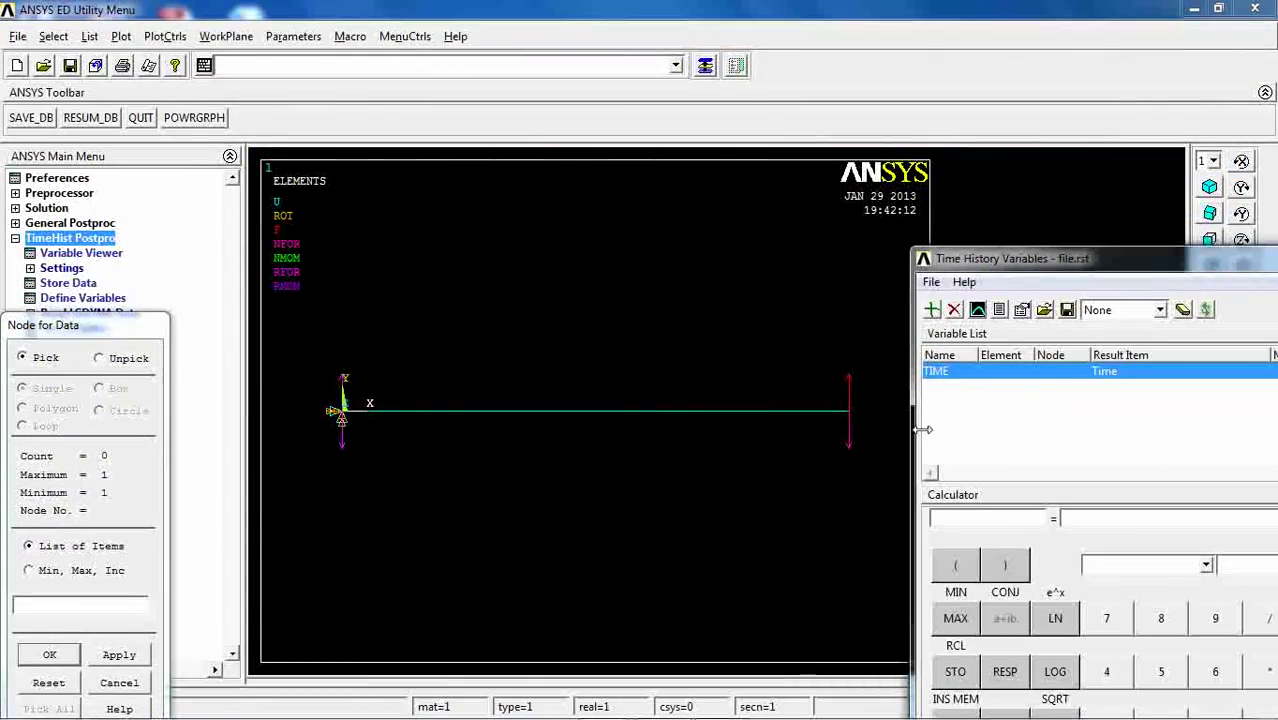
click(849, 411)
click(24, 660)
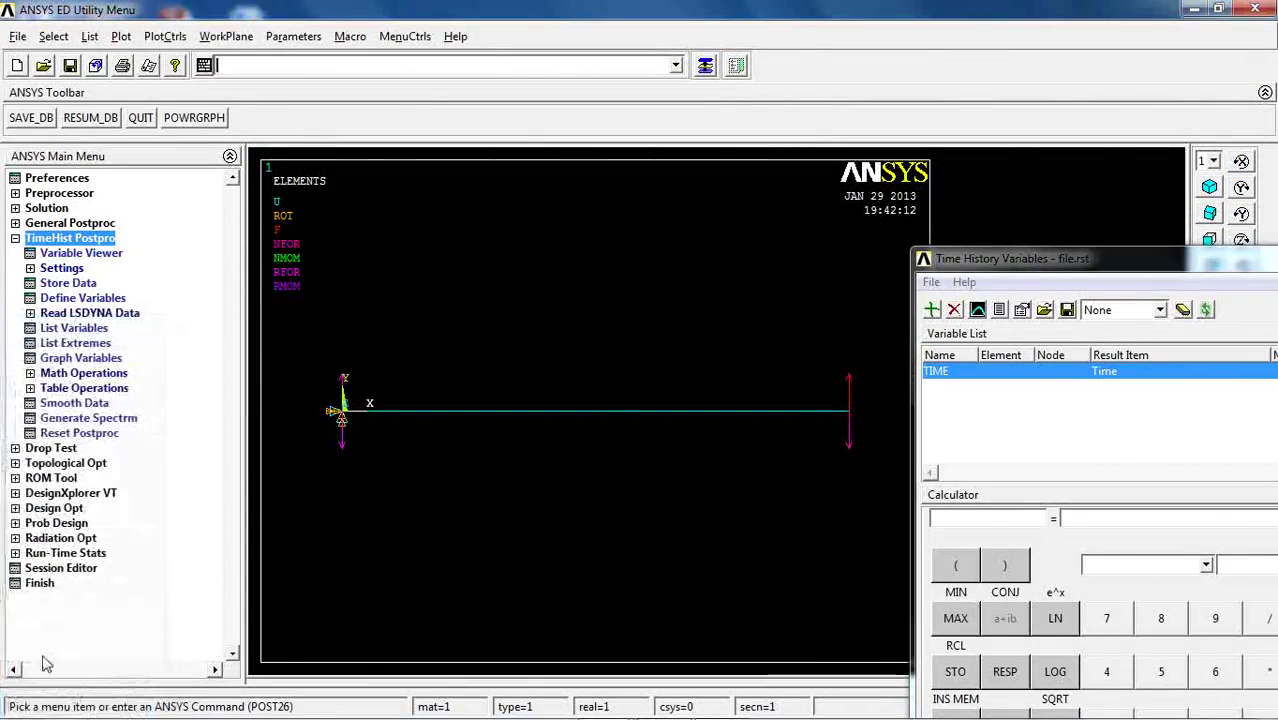
drag(1028, 258, 715, 40)
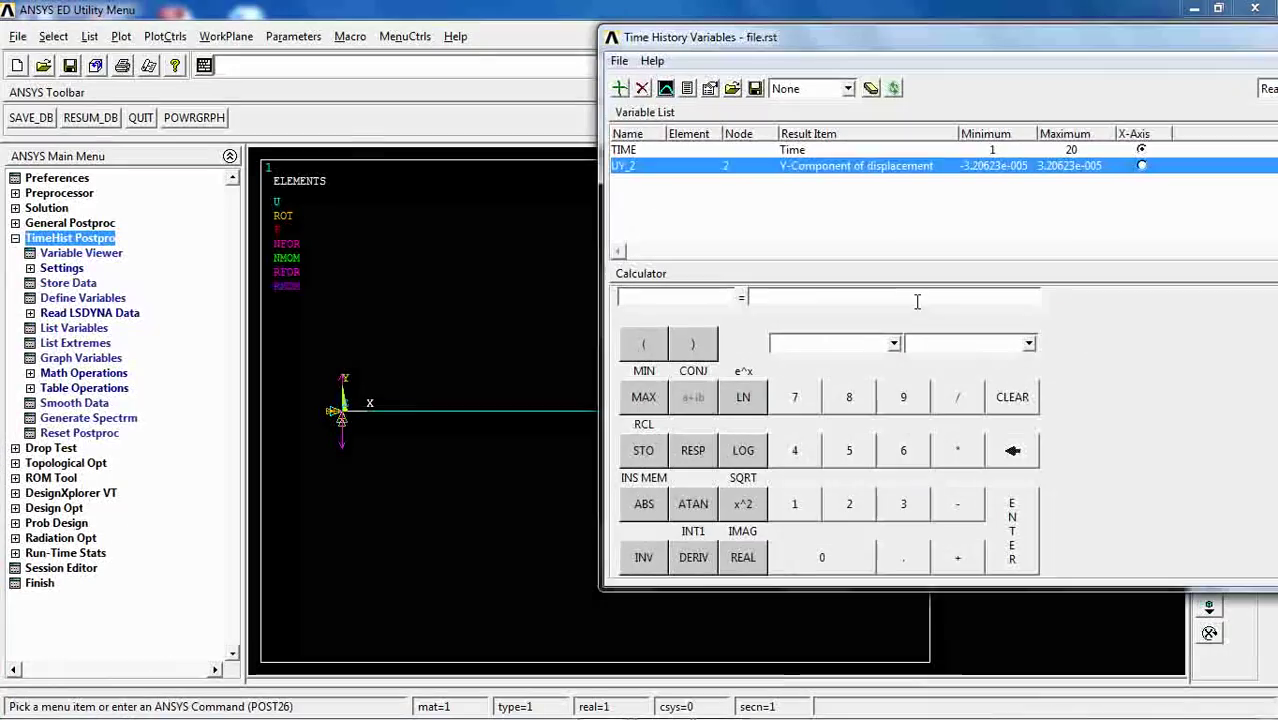
Graph UY_2 against TIME and uncover the ±3.2×10⁻⁵ sinusoid over 0–20 s
click(666, 88)
drag(826, 53, 757, 539)
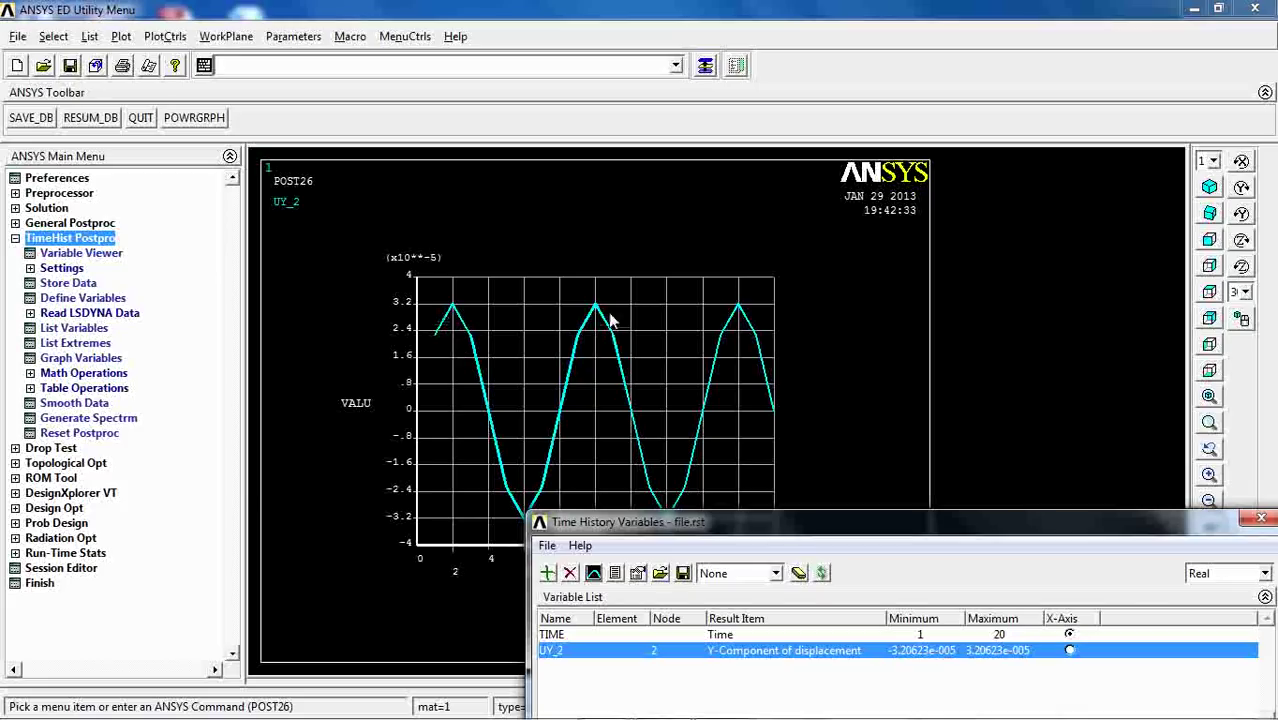
drag(797, 532, 1066, 101)
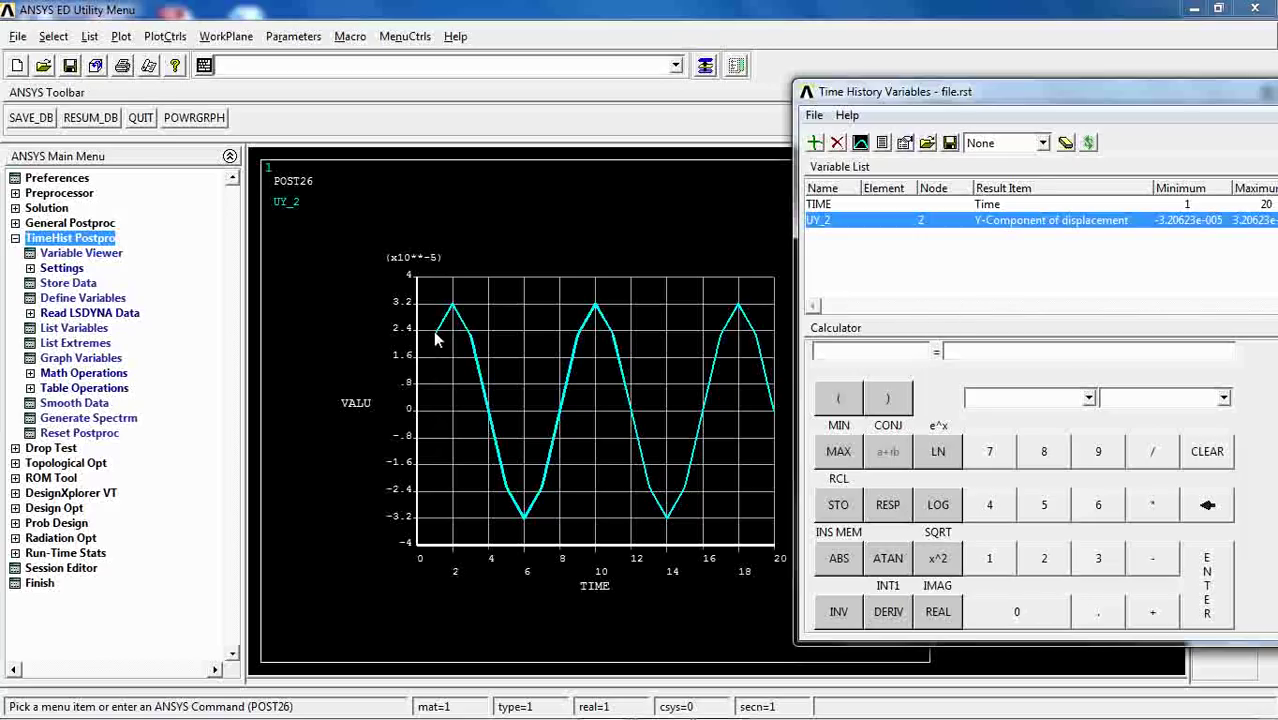
drag(965, 91, 697, 89)
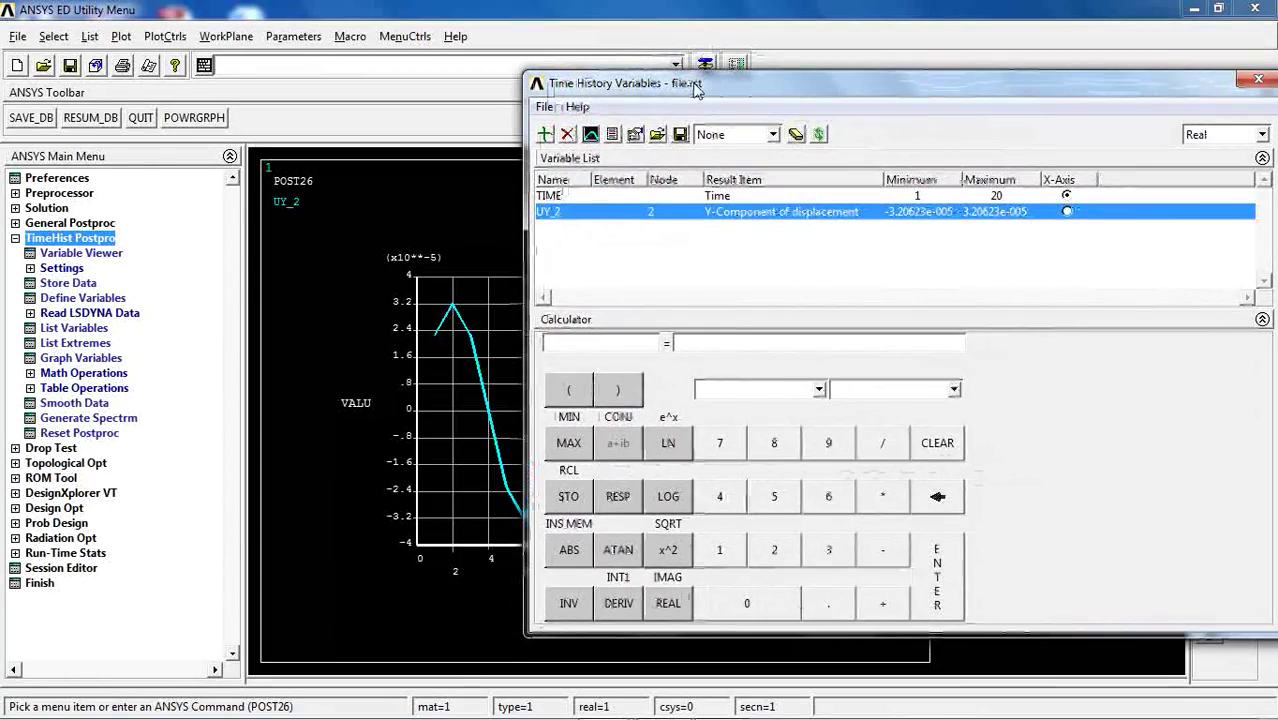
Add node 2's Y-component of rotation as variable ROTY_3, picking the node on the redrawn beam
click(545, 134)
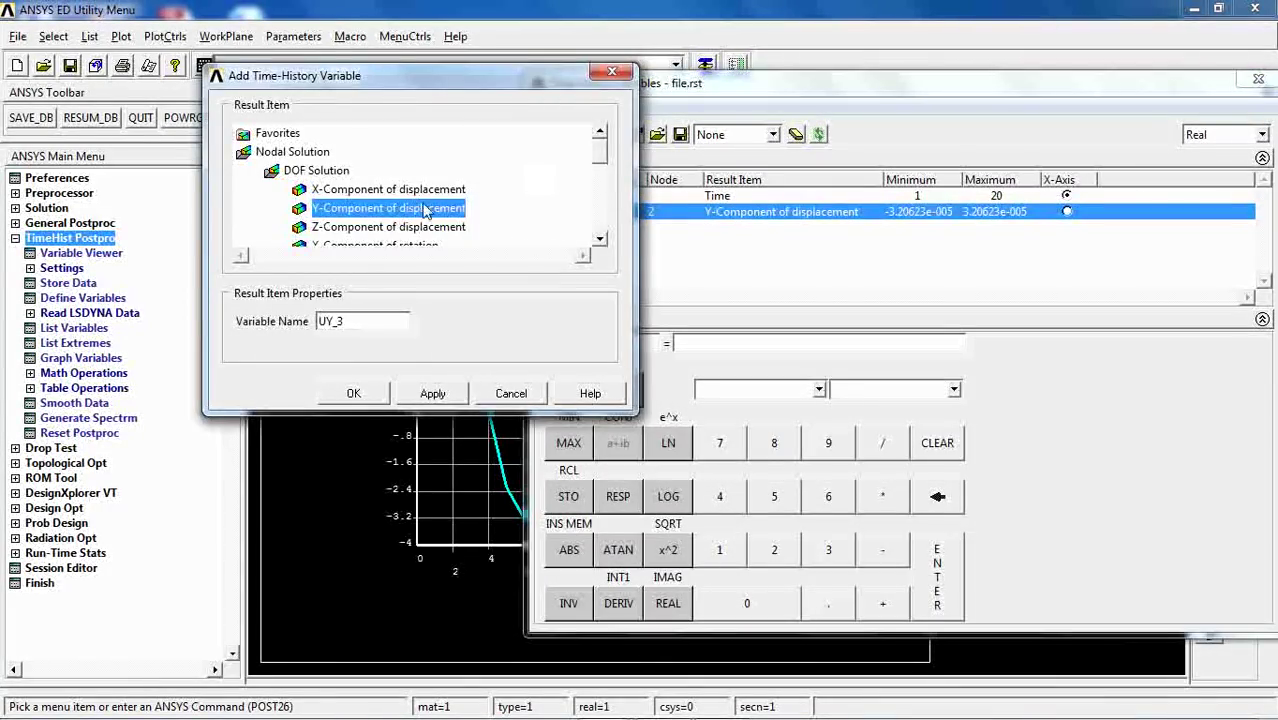
click(600, 241)
click(600, 241)
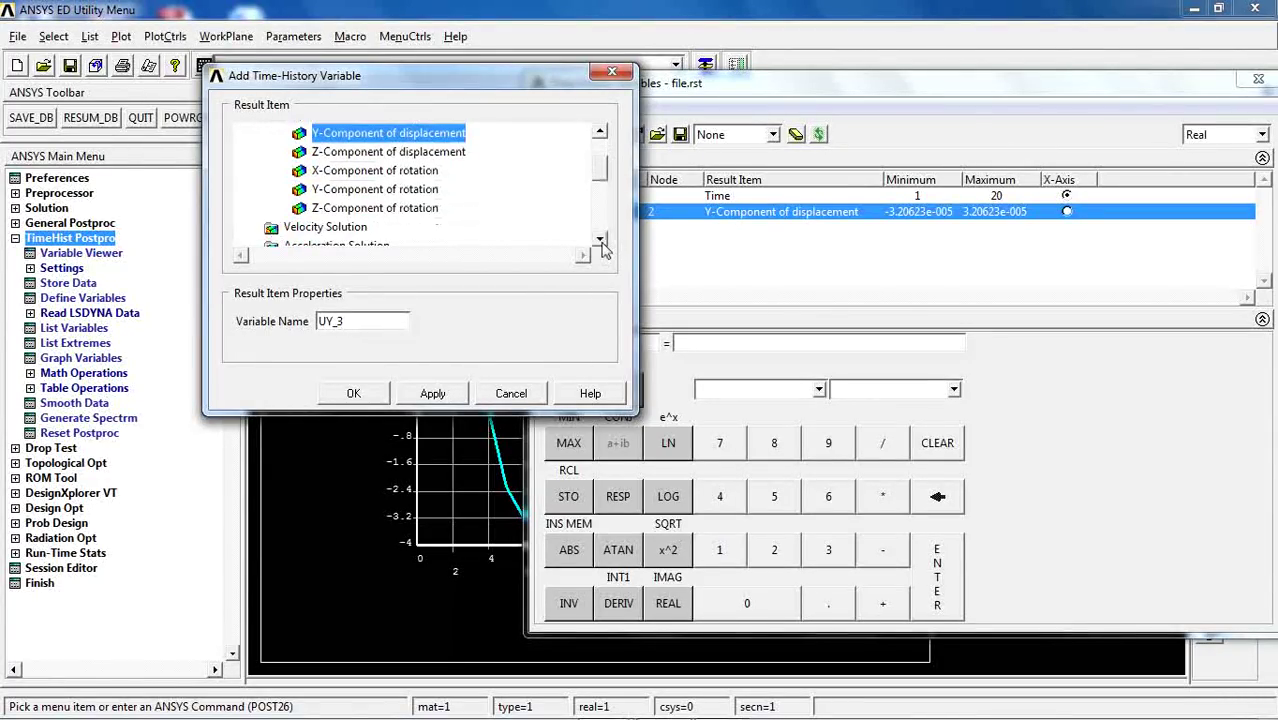
click(378, 190)
click(360, 396)
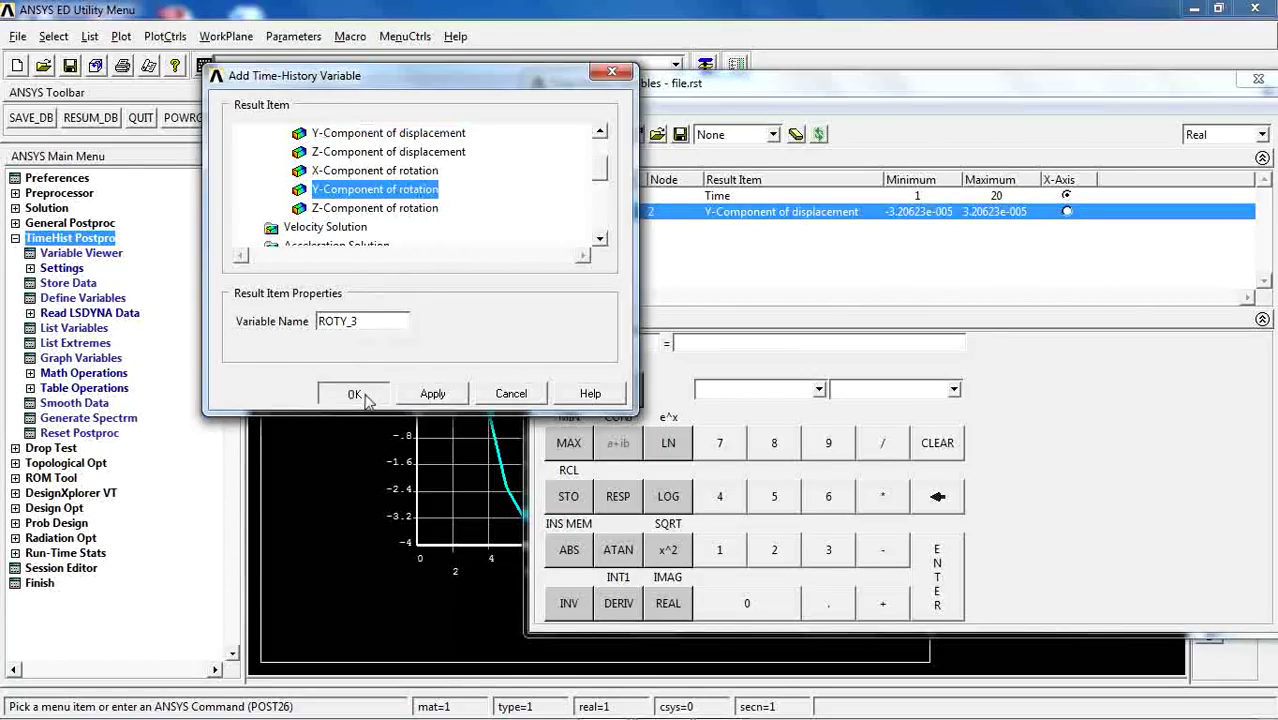
drag(760, 85, 1151, 134)
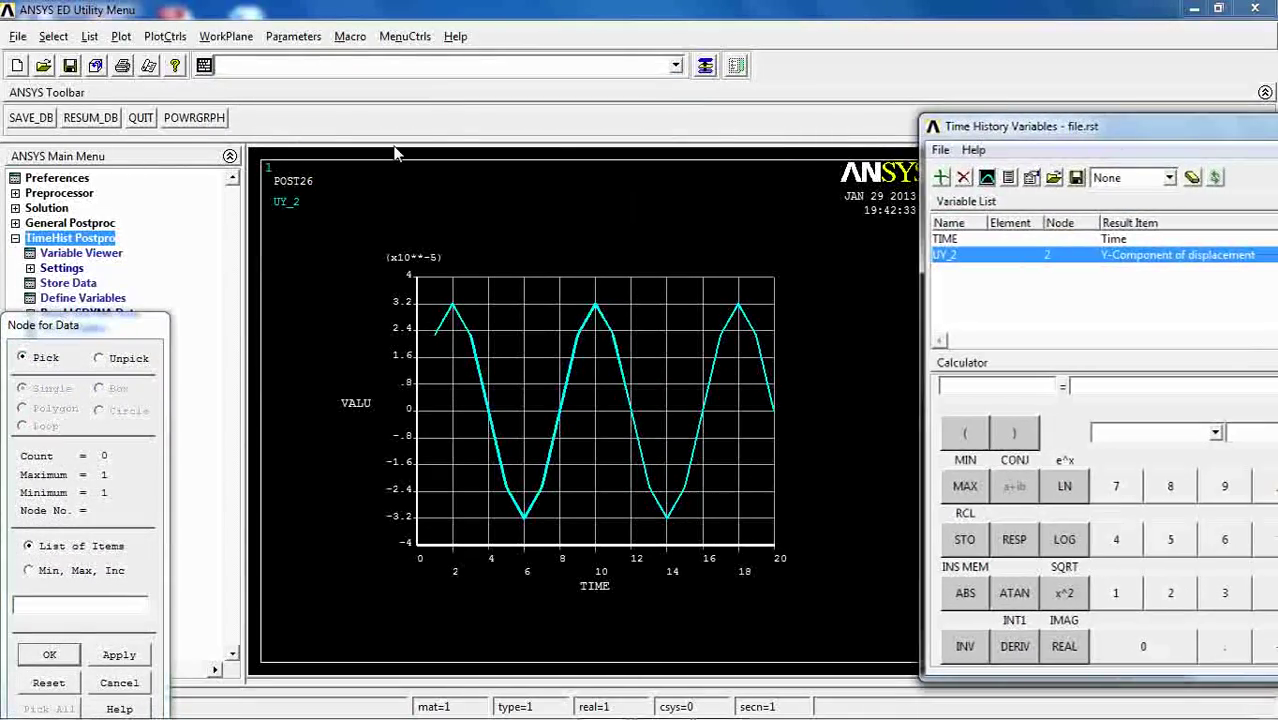
click(120, 37)
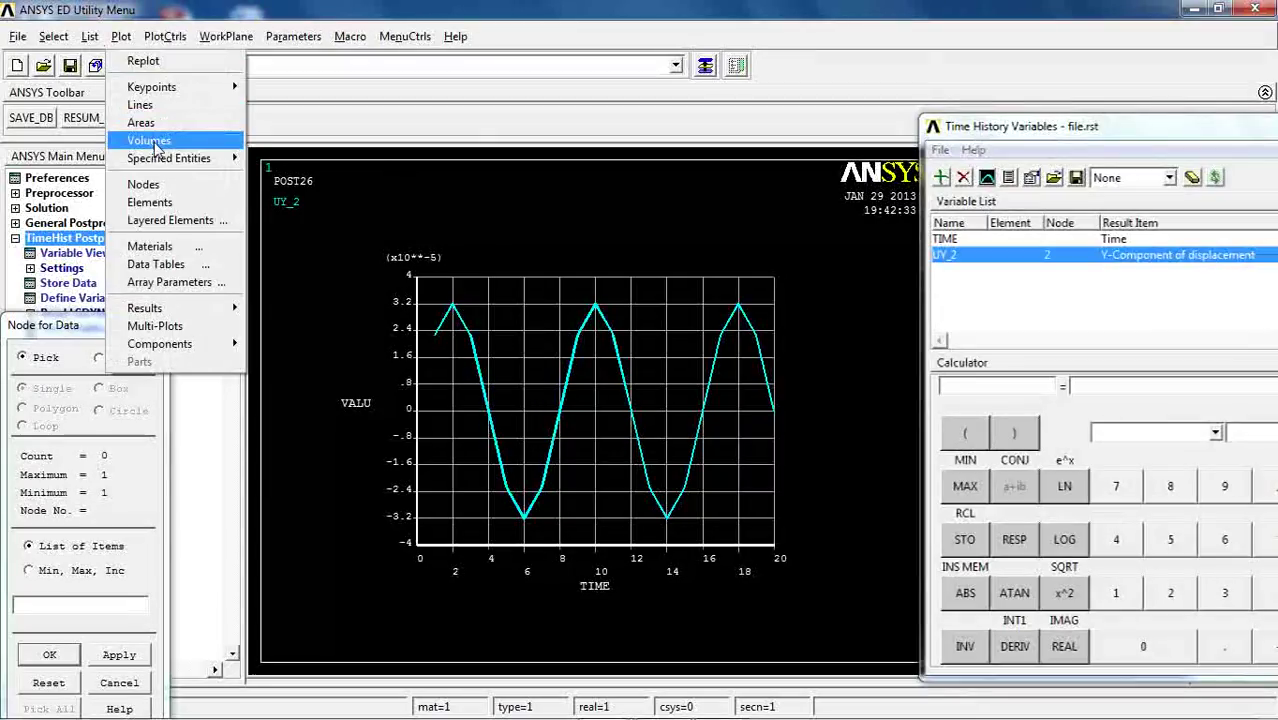
click(163, 210)
click(849, 410)
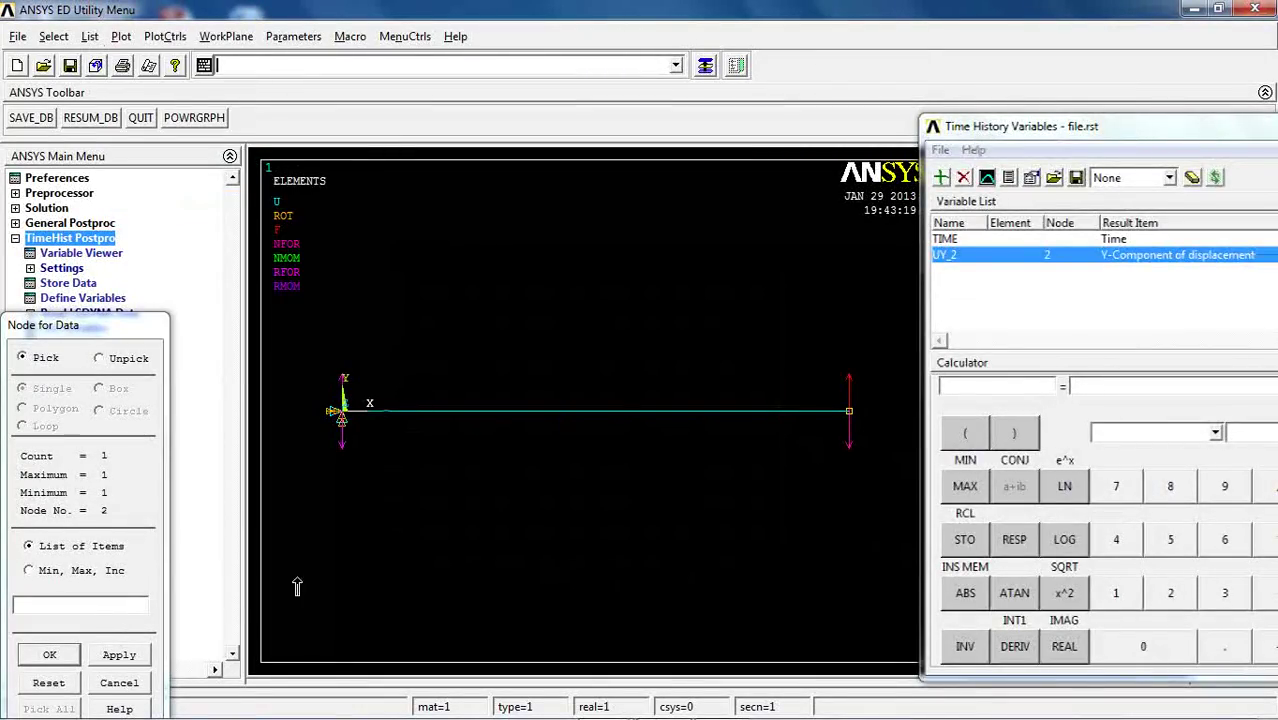
click(118, 655)
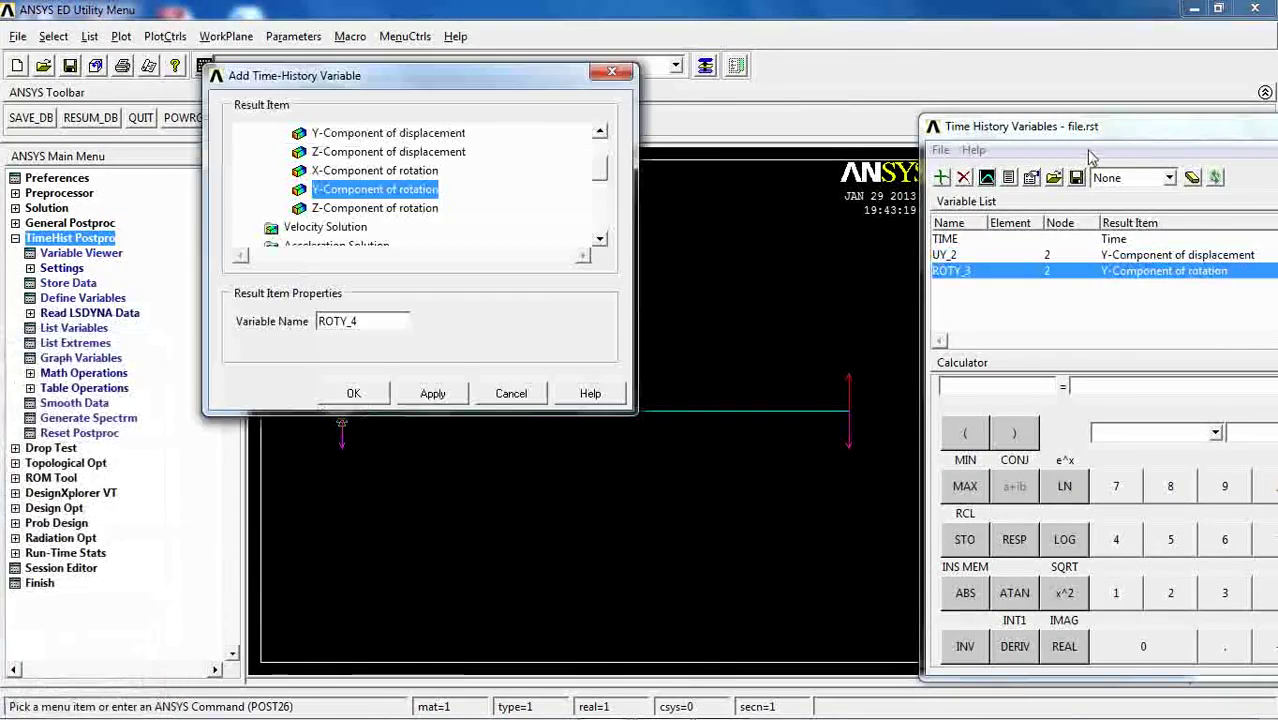
drag(1100, 140, 858, 97)
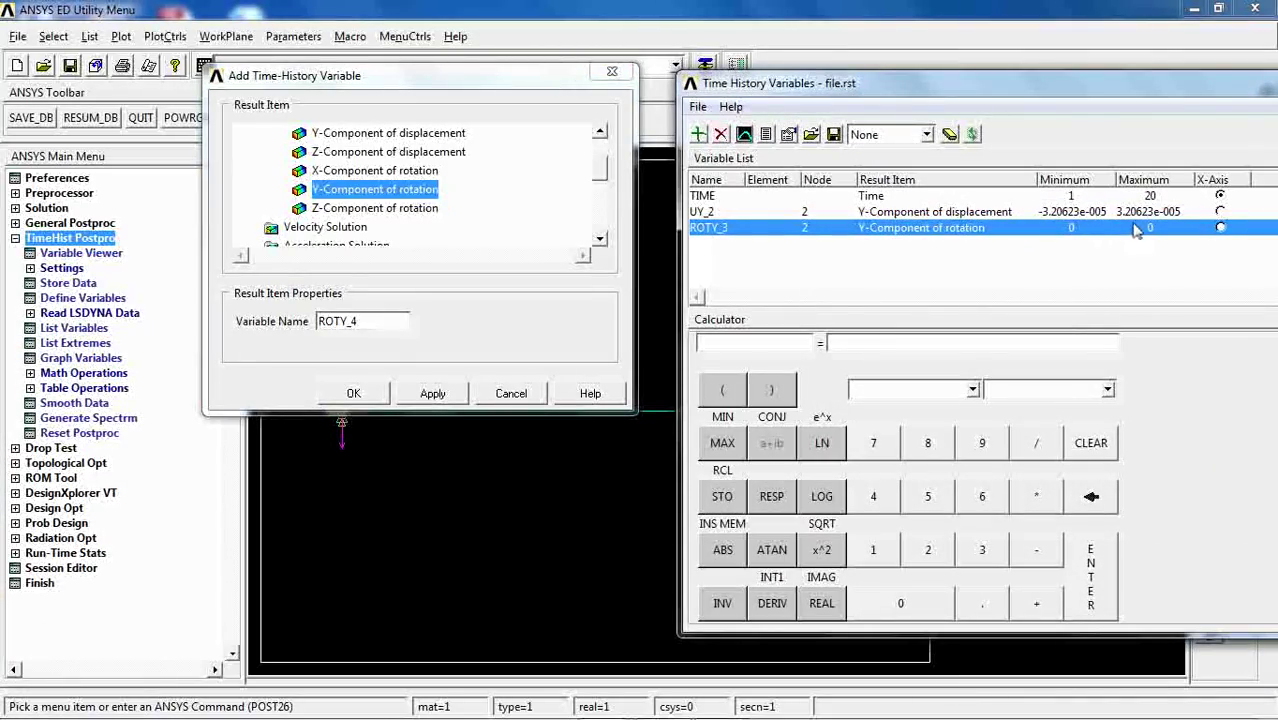
Add node 2's Y-component of velocity as variable VY_4
click(601, 241)
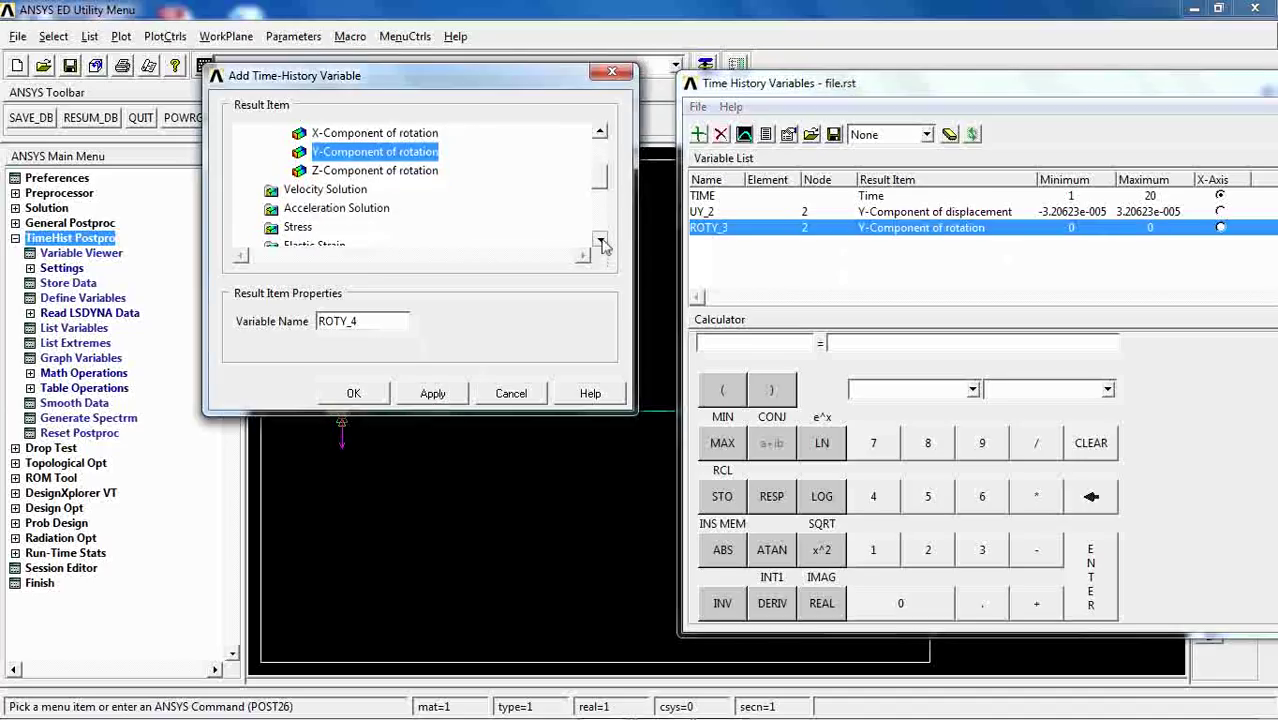
click(321, 192)
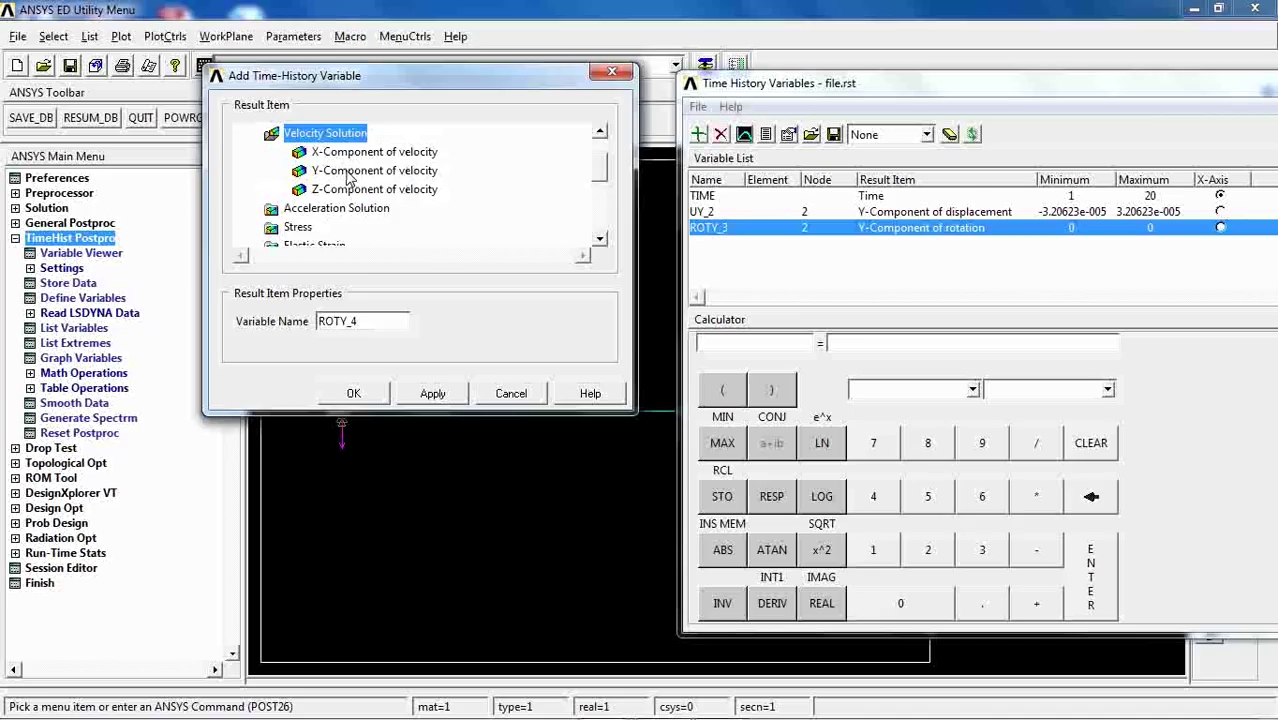
click(348, 176)
click(424, 394)
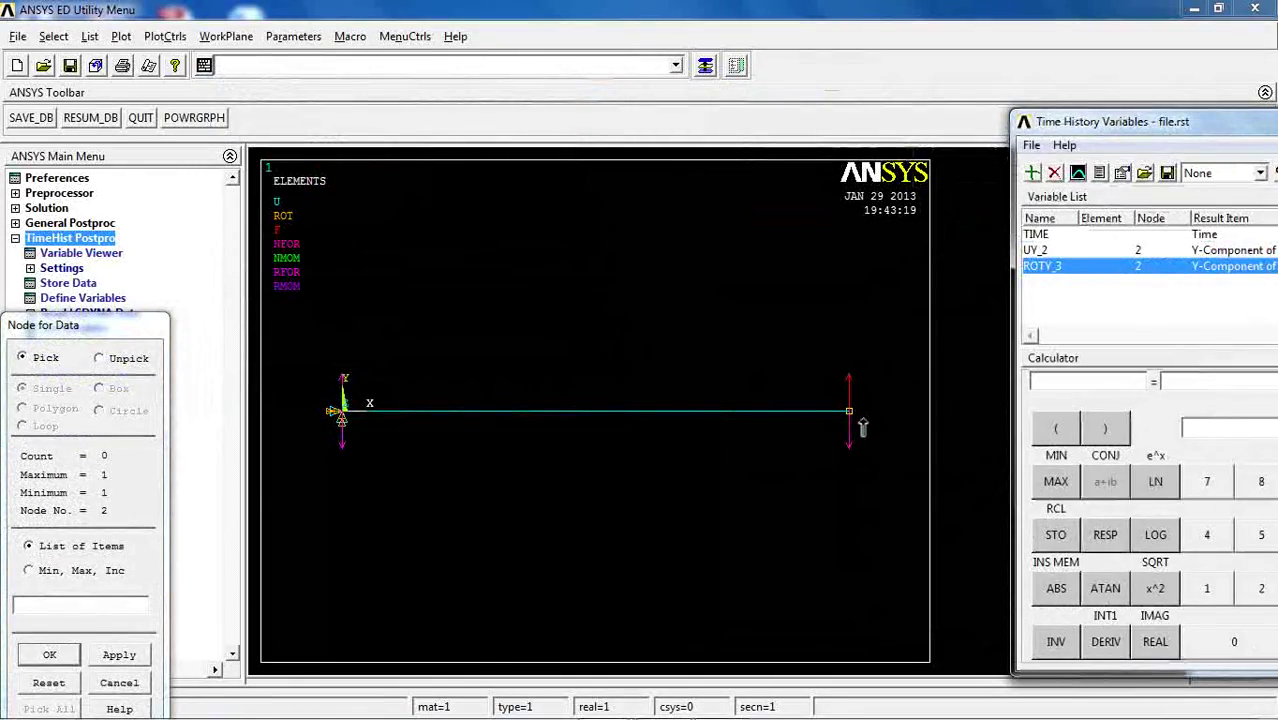
click(56, 656)
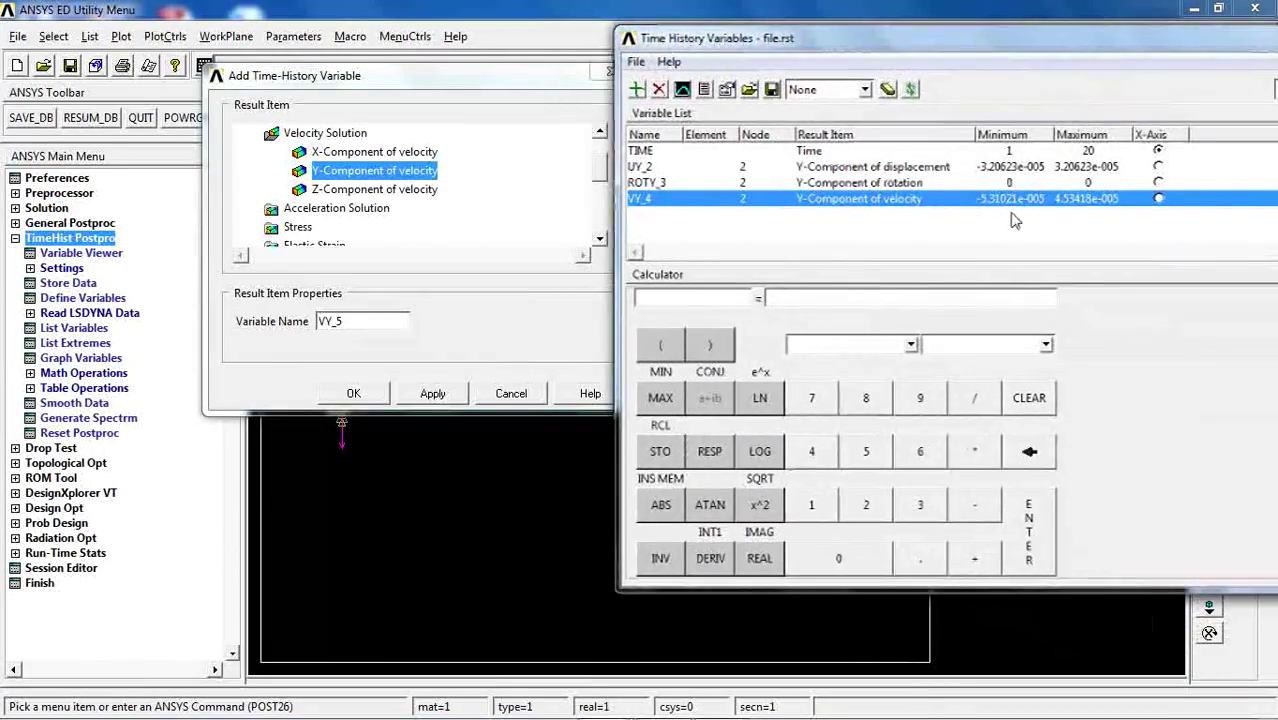
click(508, 394)
Delete the ROTY_3 variable from the list
click(868, 183)
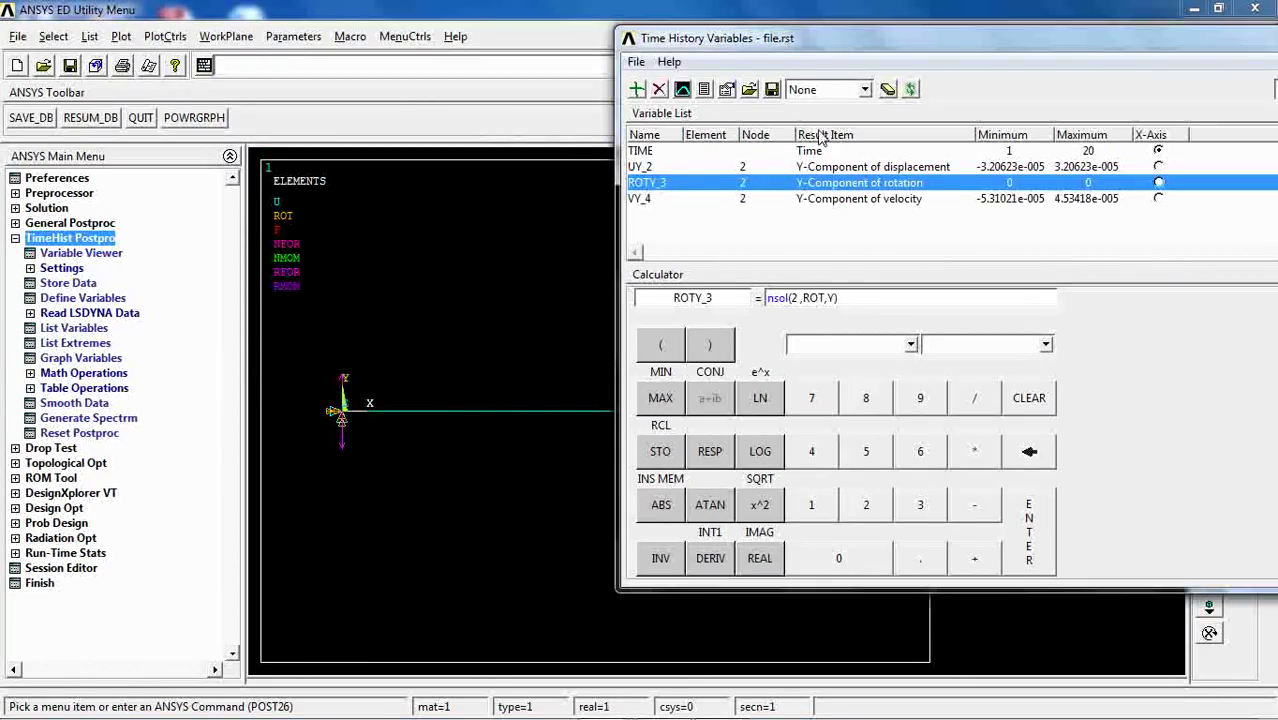
click(660, 89)
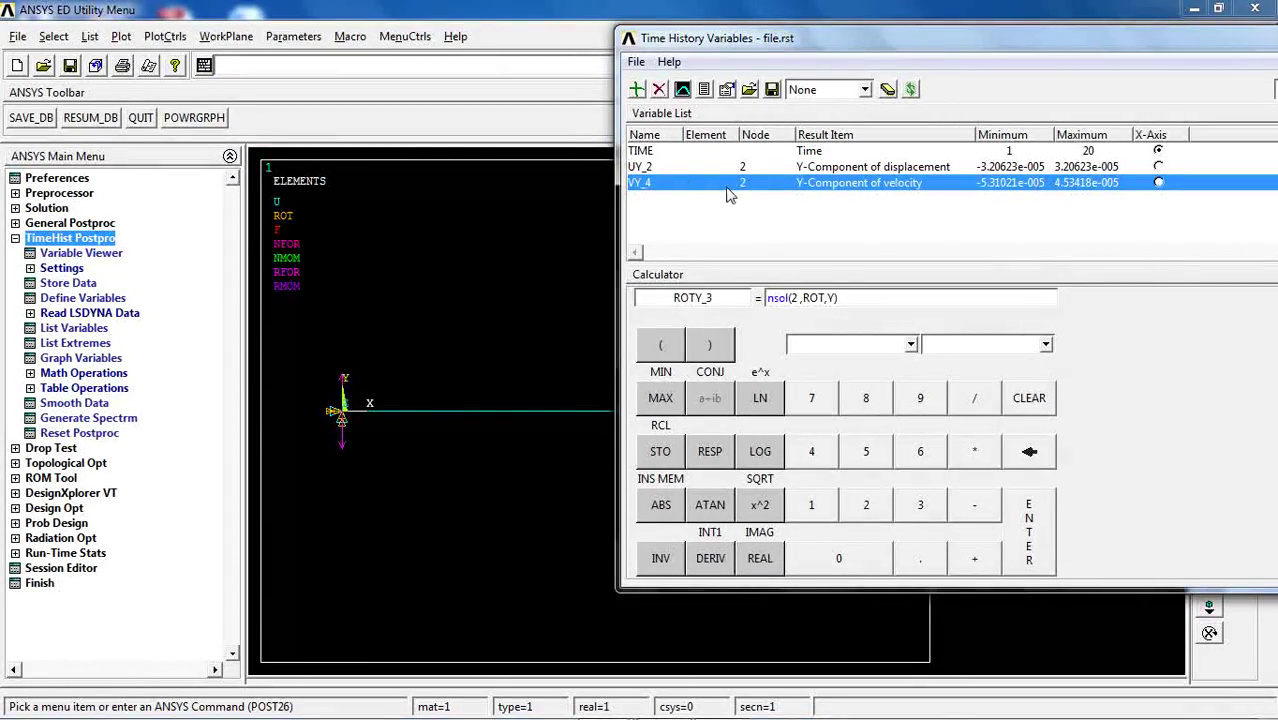
drag(760, 48, 1082, 122)
Graph VY_4 against TIME, ranging from −5.31021e-005 to 4.53418e-005
click(809, 65)
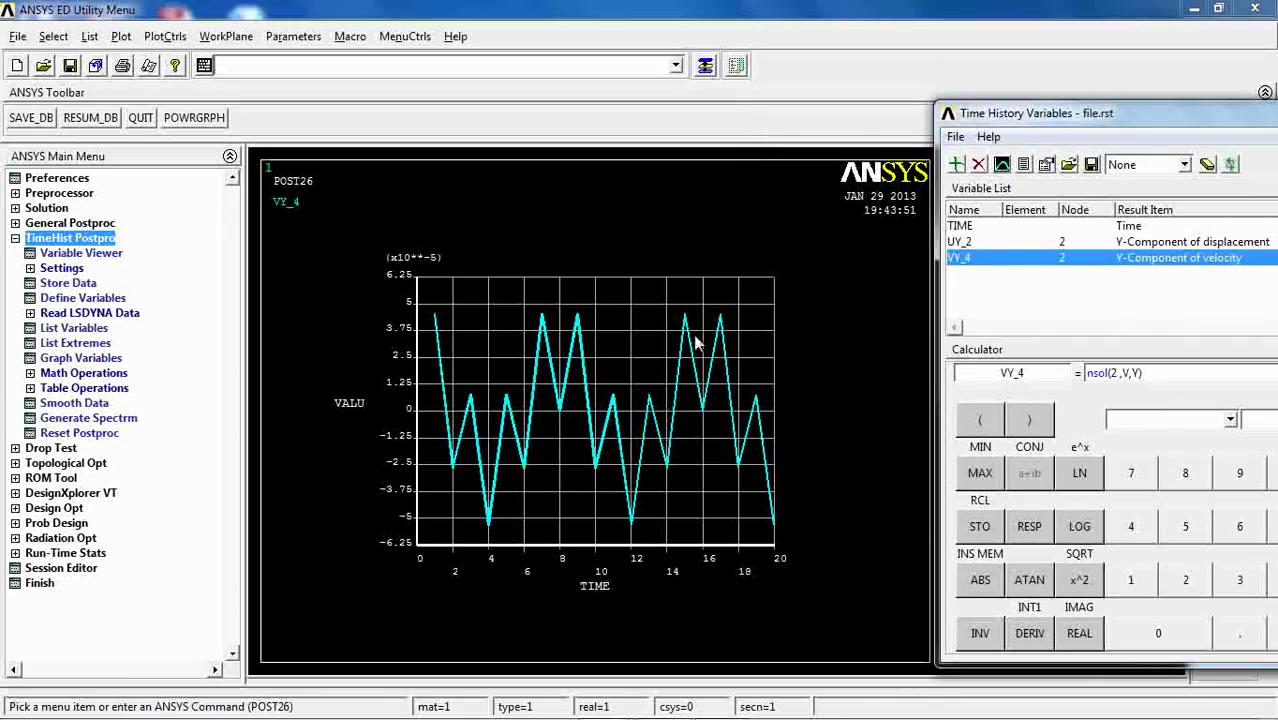
drag(1020, 113, 648, 86)
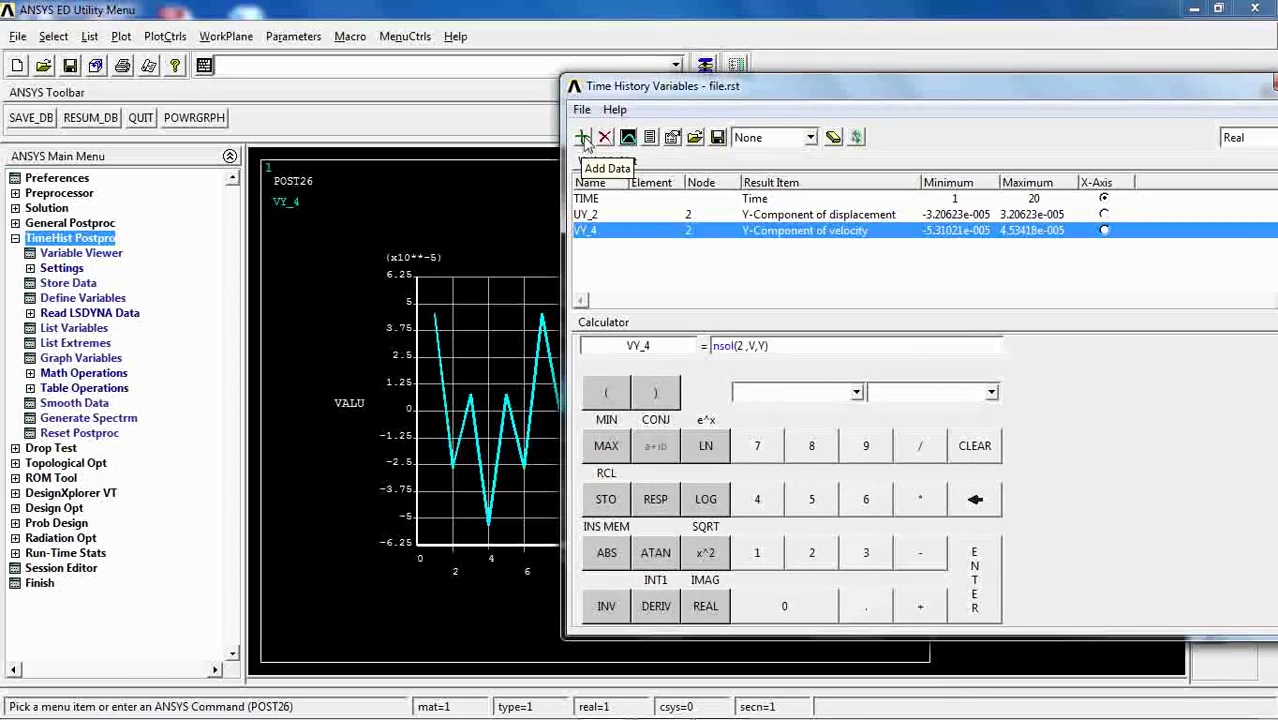
Add the Nodal DOF Y-displacement of node 22 as UY_3, picked on the redrawn beam elements
click(582, 138)
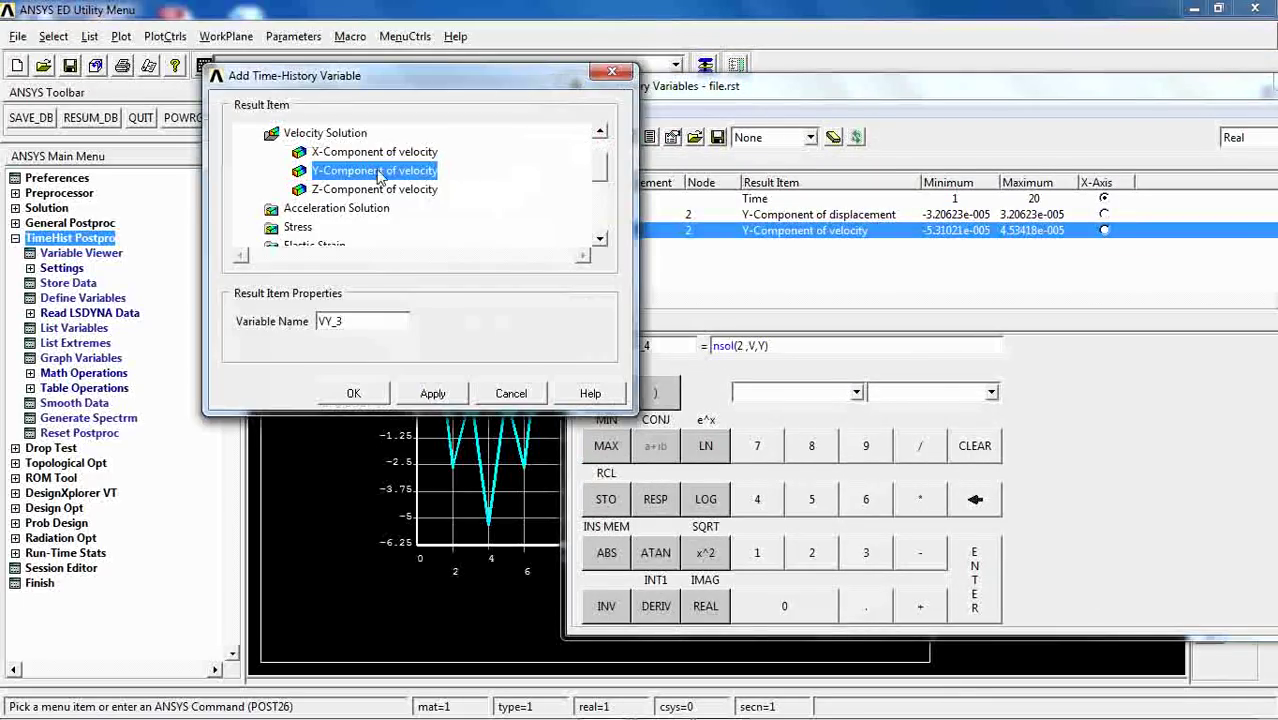
click(599, 131)
click(599, 131)
click(599, 131)
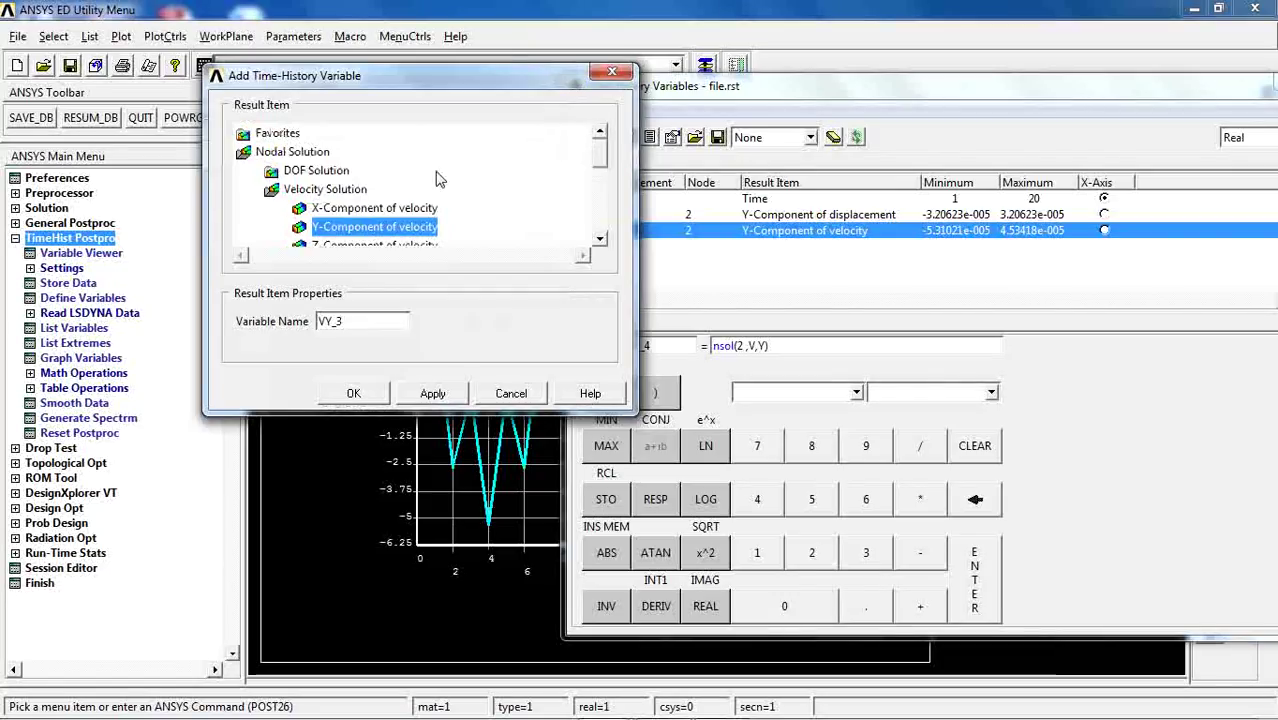
click(330, 171)
click(335, 208)
click(354, 394)
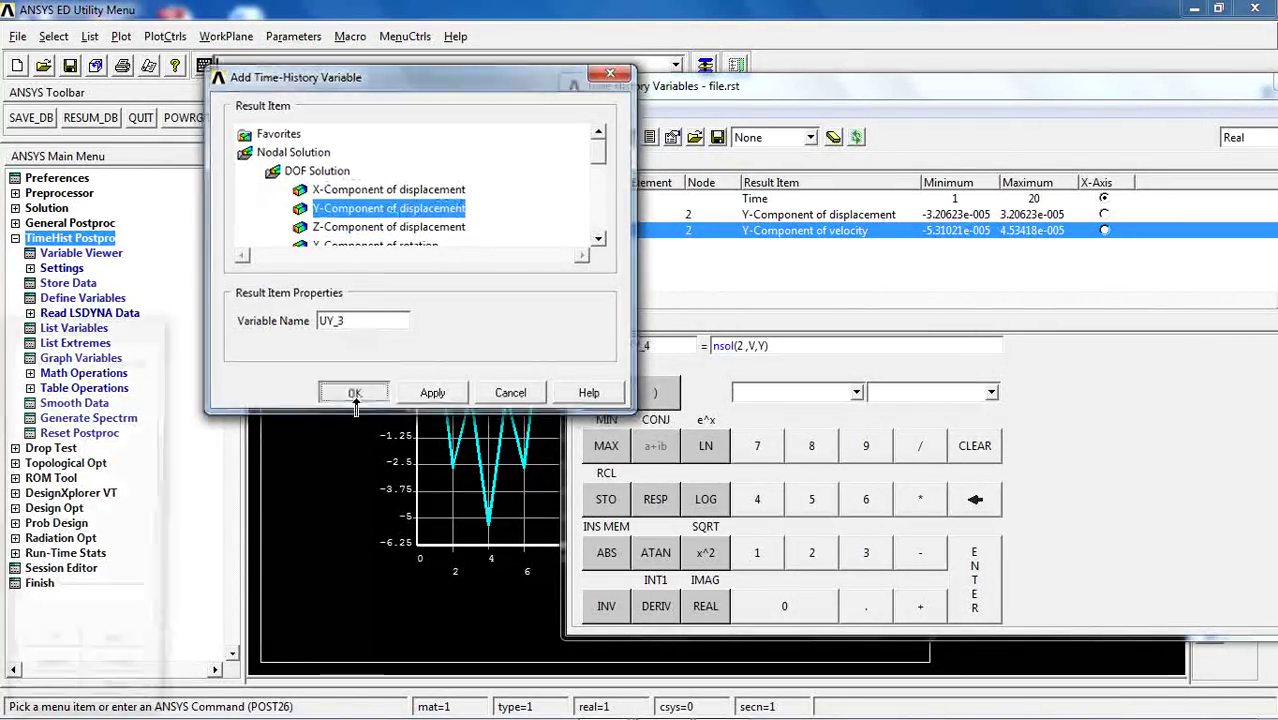
drag(801, 90, 1114, 79)
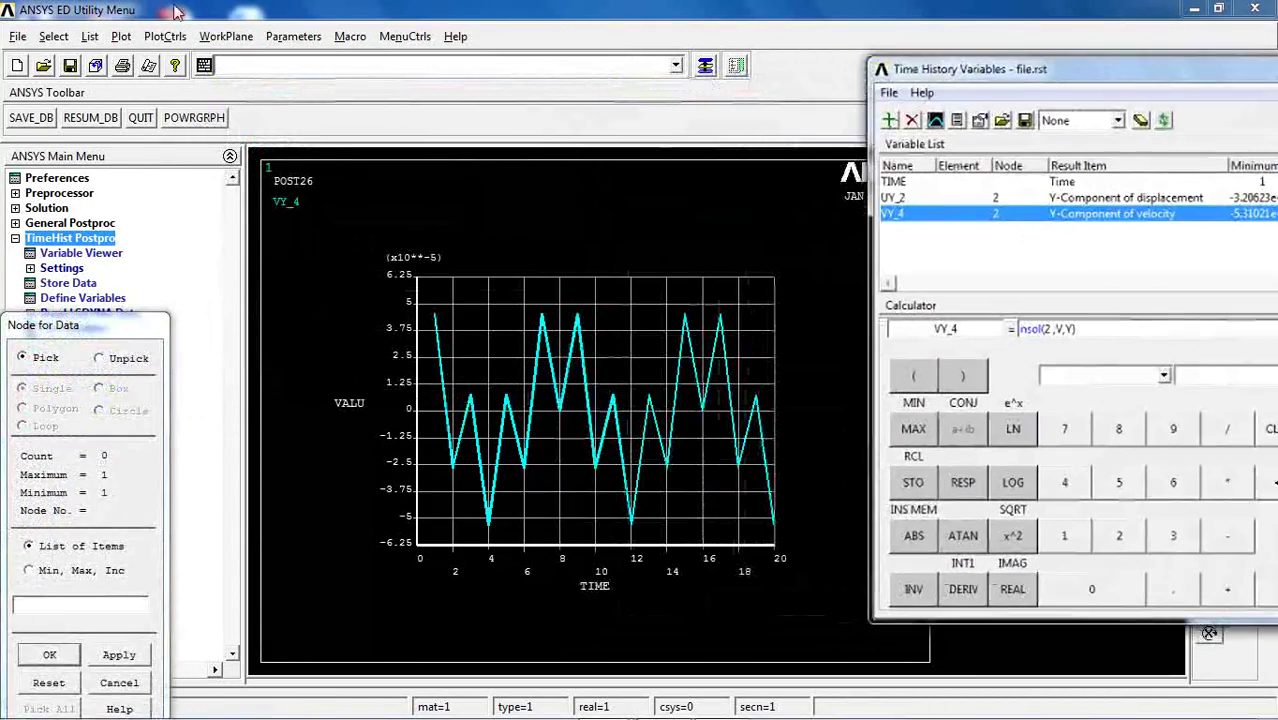
click(120, 36)
click(150, 202)
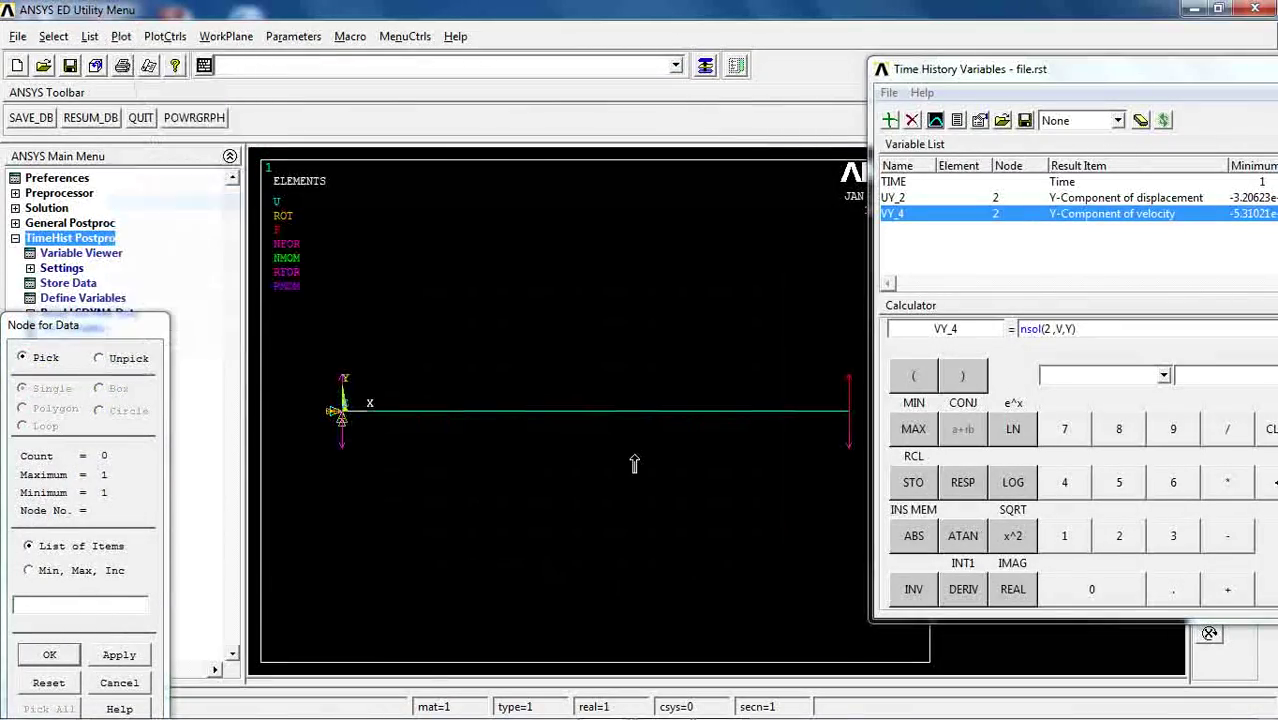
click(595, 411)
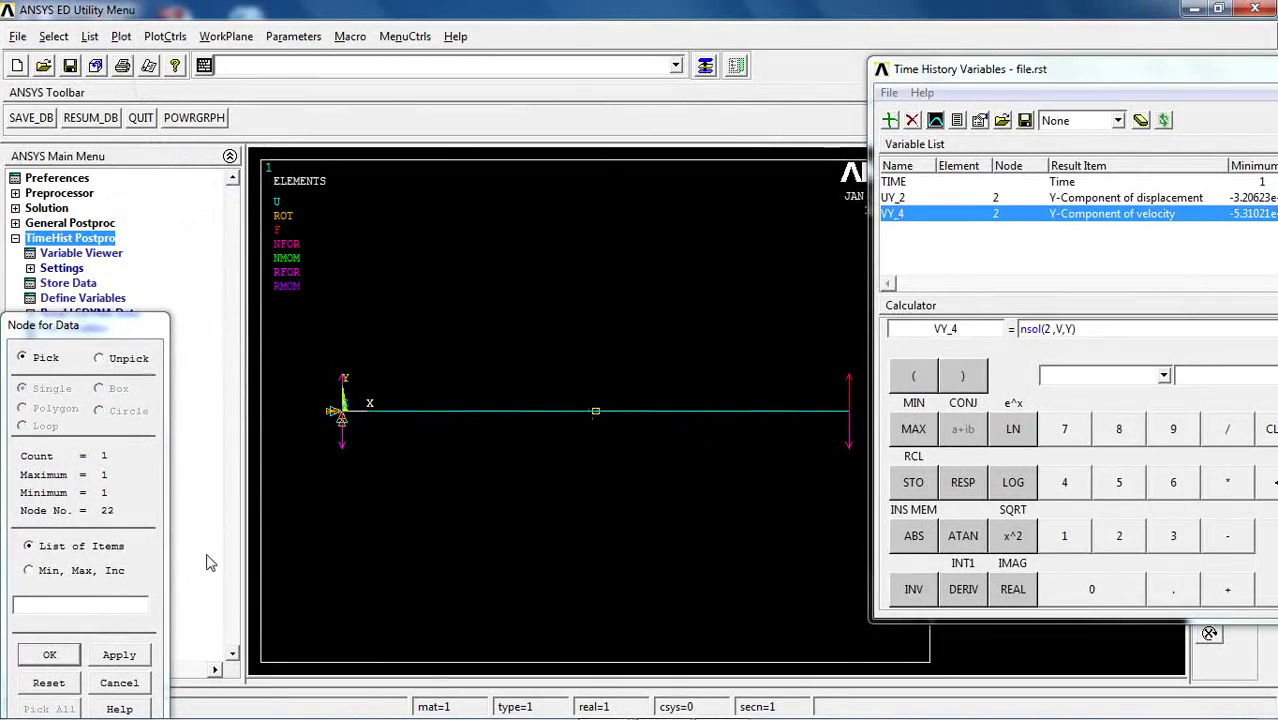
click(49, 654)
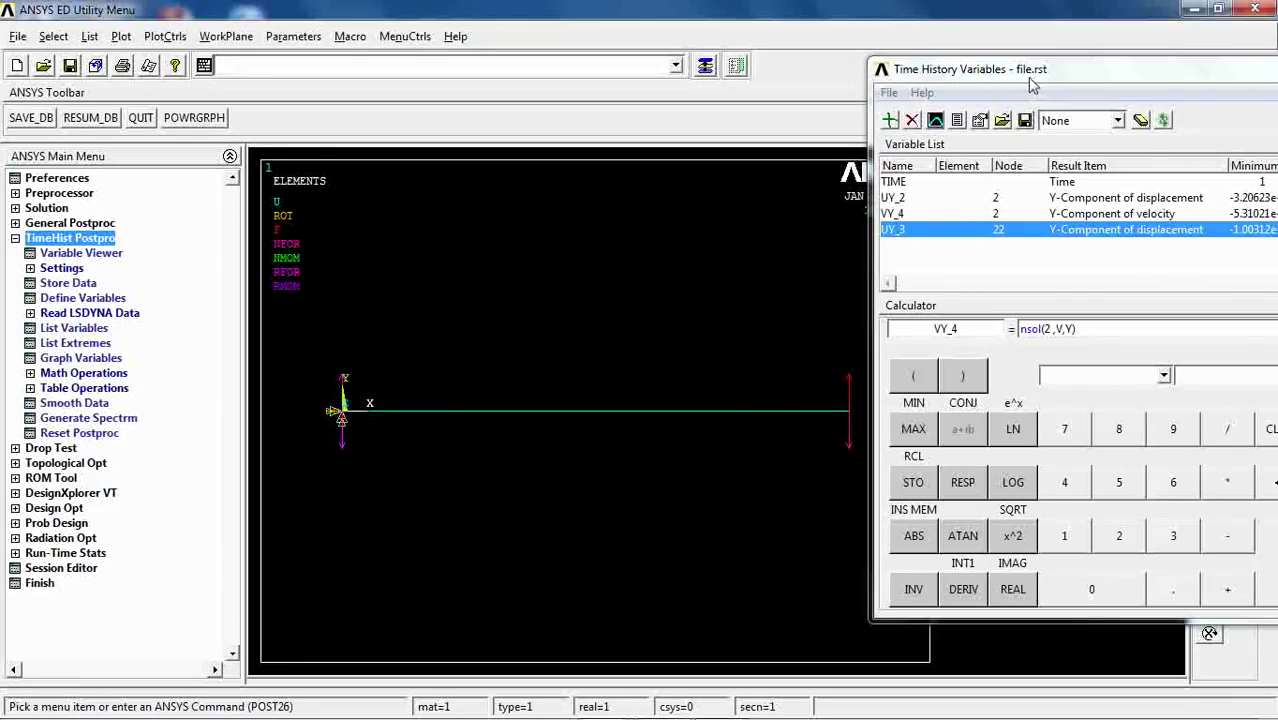
drag(1031, 79, 684, 71)
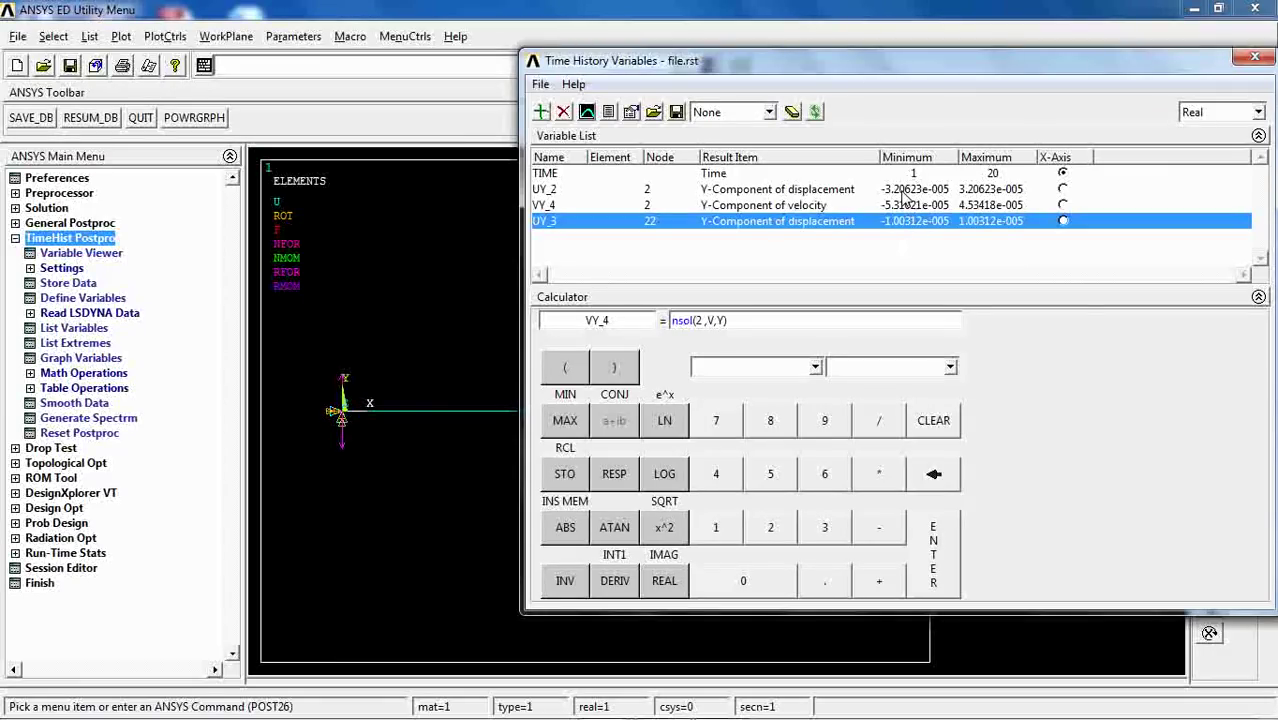
Graph UY_3 against TIME, a sine-like curve ranging ±1.00312e-005
click(587, 111)
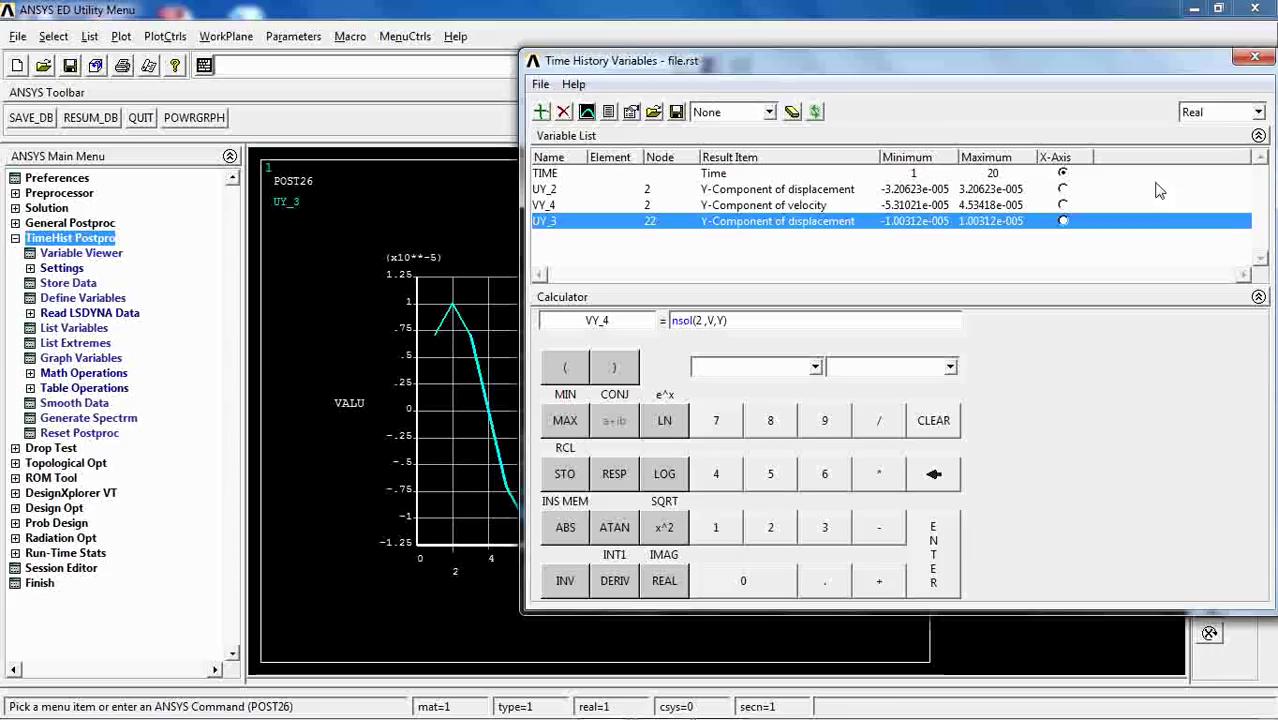
drag(877, 68, 1200, 150)
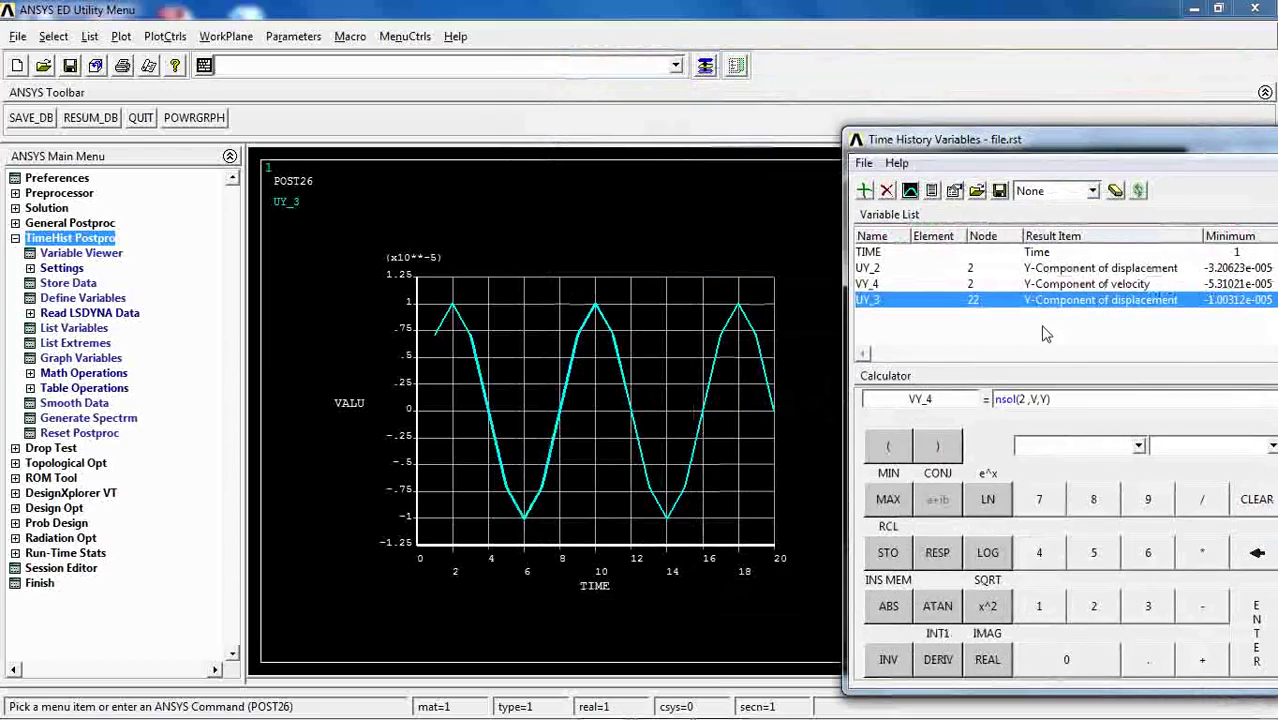
drag(1067, 147, 509, 79)
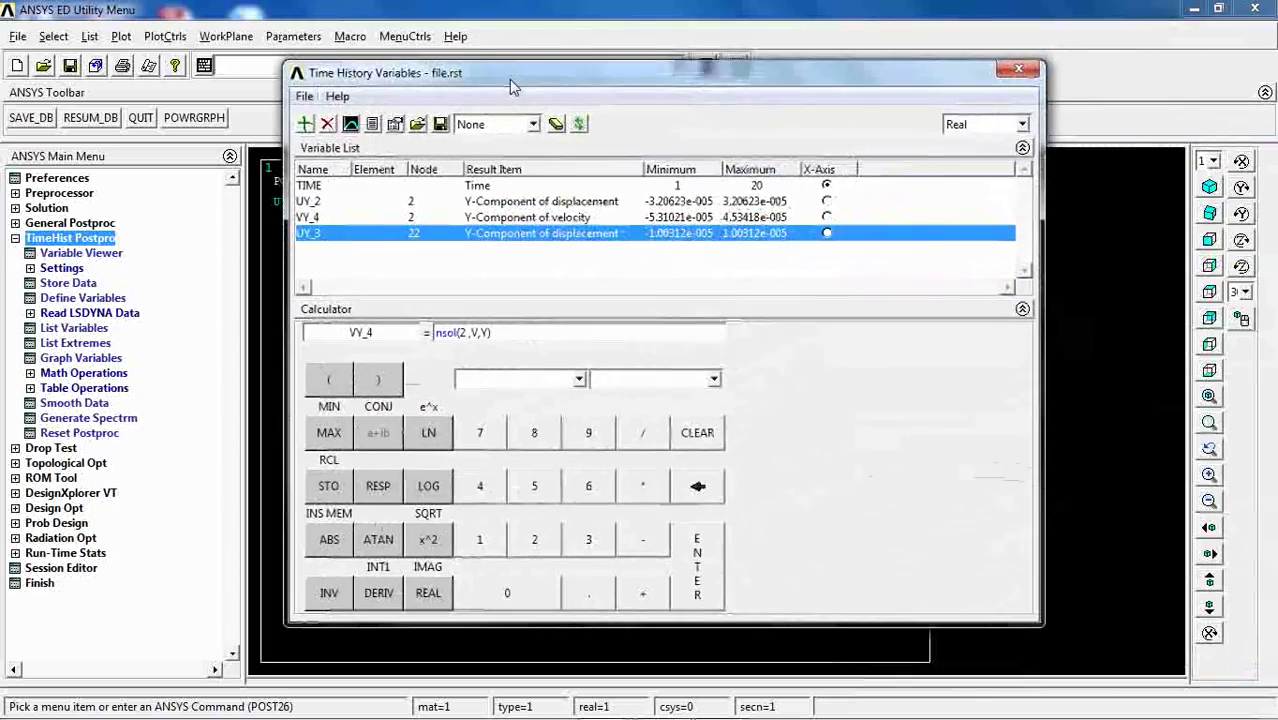
List UY_3 for times 1–20, peaking at ±0.100312E-04, then close the listing and variables window
click(372, 124)
drag(461, 199, 498, 27)
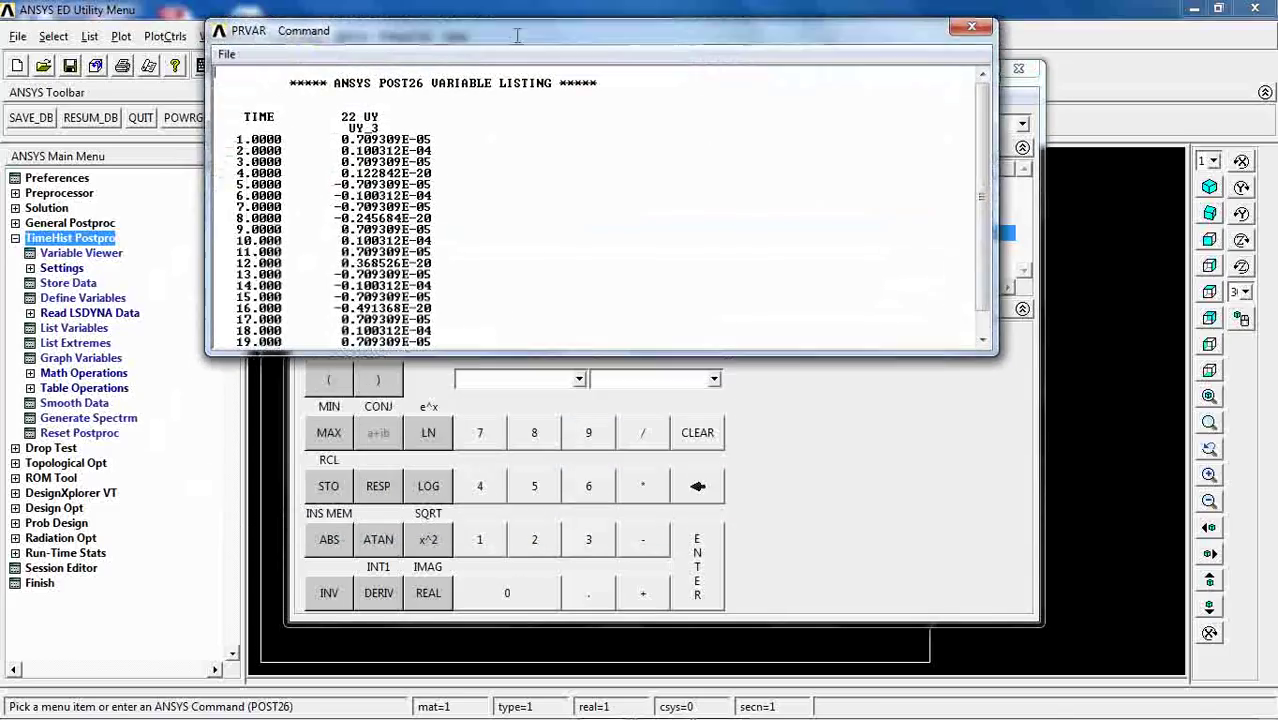
scroll(998, 216, down, 1)
scroll(491, 165, up, 1)
scroll(491, 165, down, 1)
drag(216, 117, 468, 321)
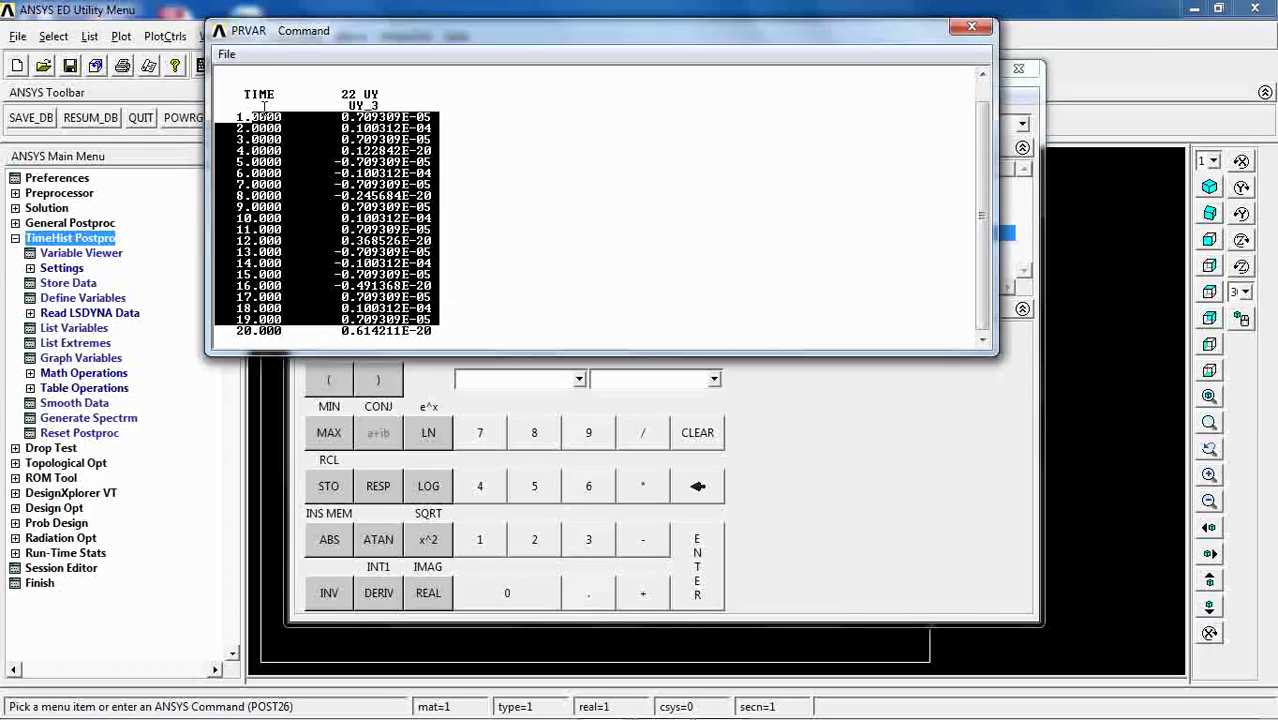
click(975, 28)
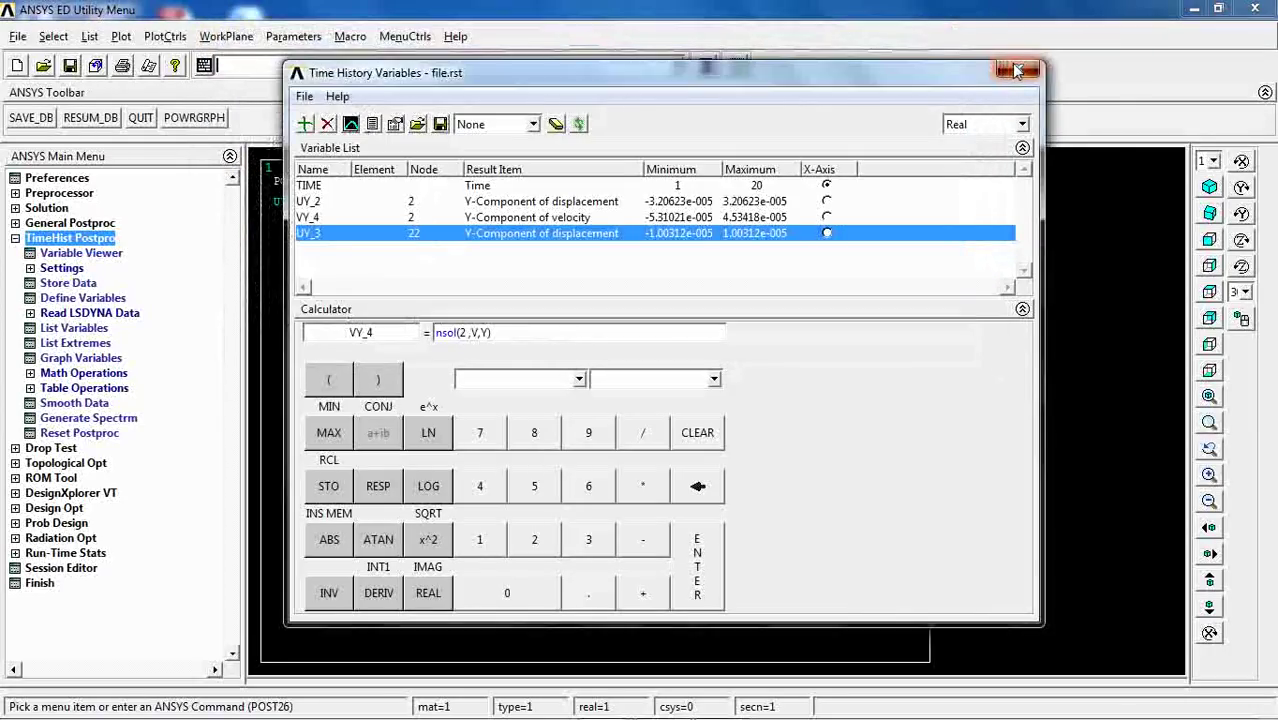
click(1013, 66)
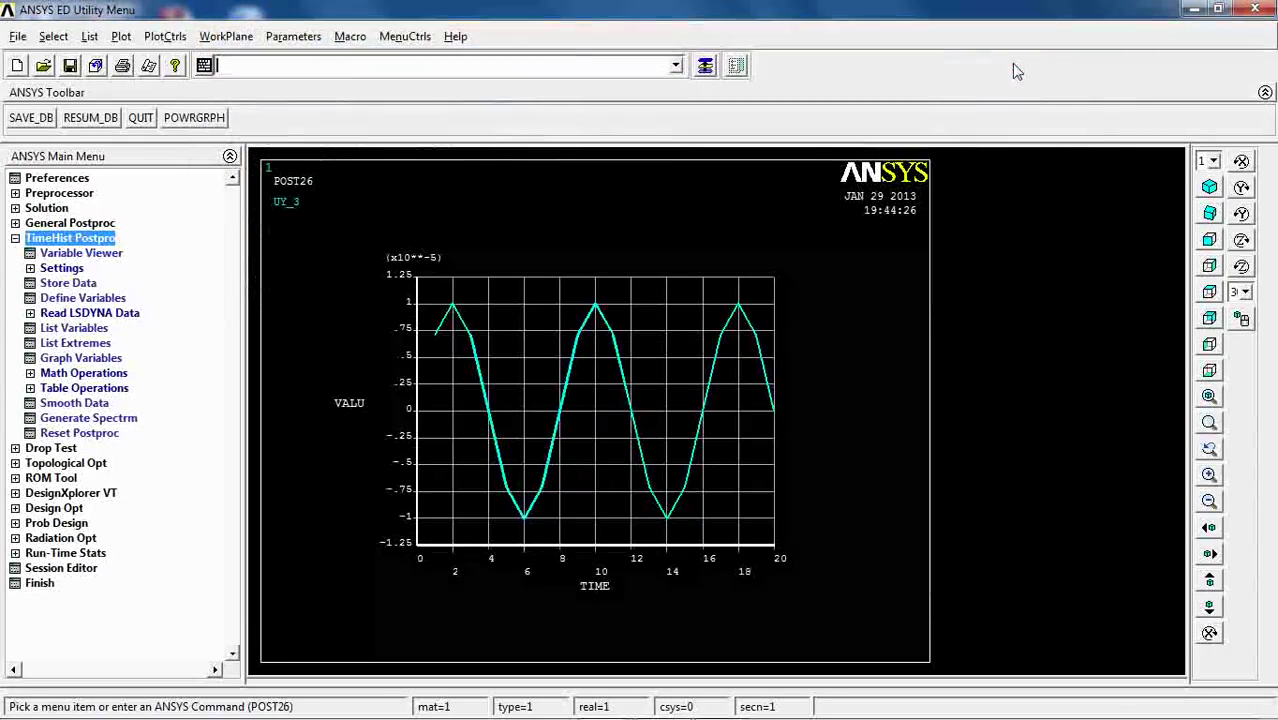
Read the first result set in General Postproc
click(62, 223)
drag(235, 214, 231, 243)
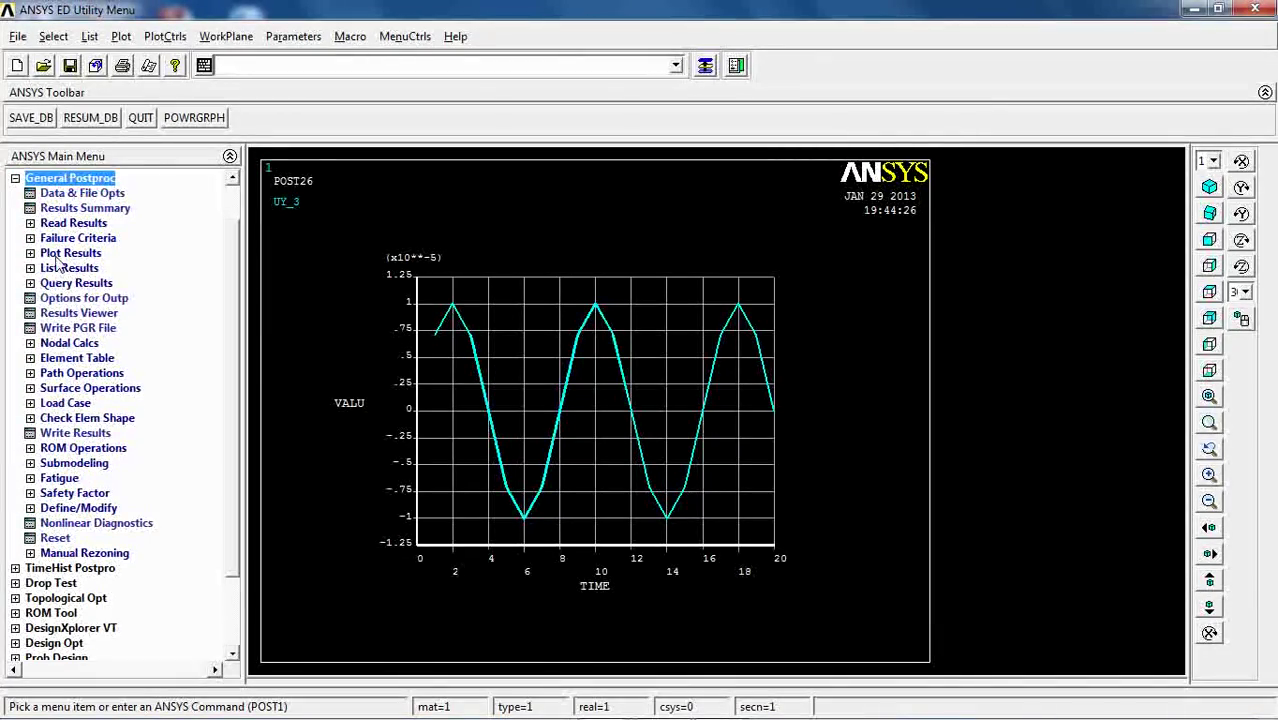
click(62, 225)
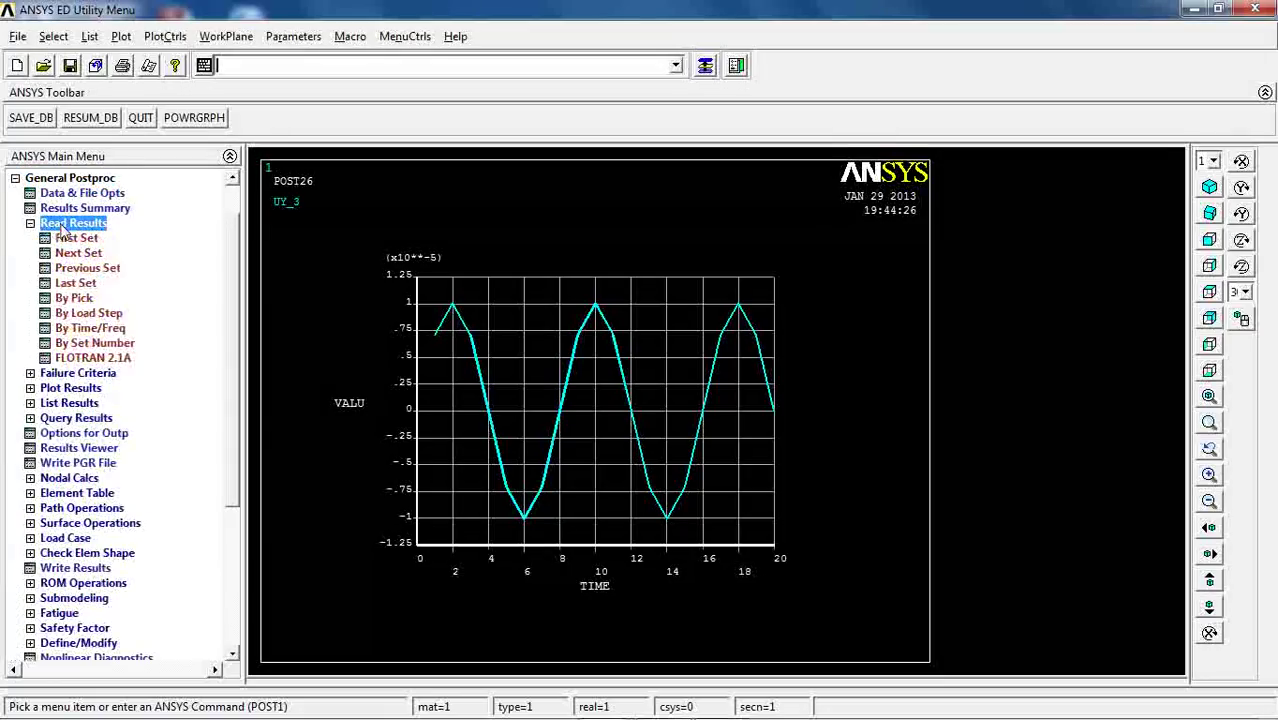
click(64, 239)
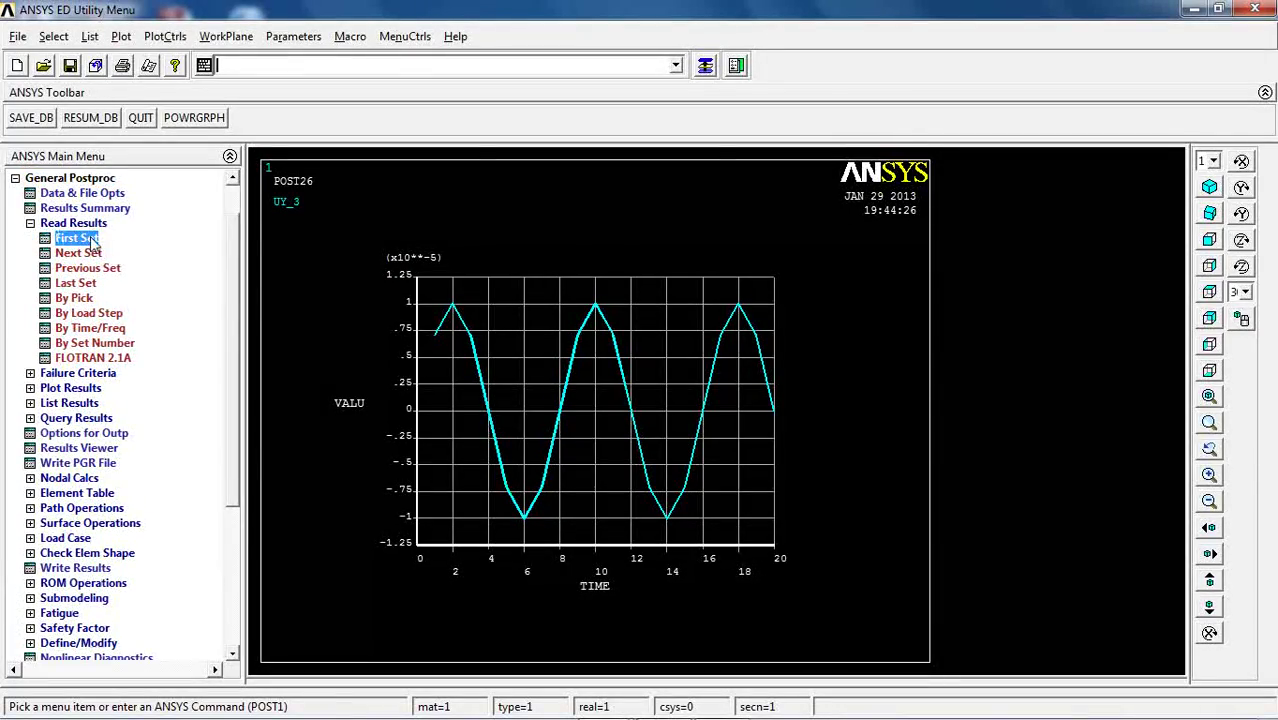
List all reaction solutions at time 1: node 1 FY = −707.11, MZ = −70711
click(70, 403)
scroll(140, 320, down, 2)
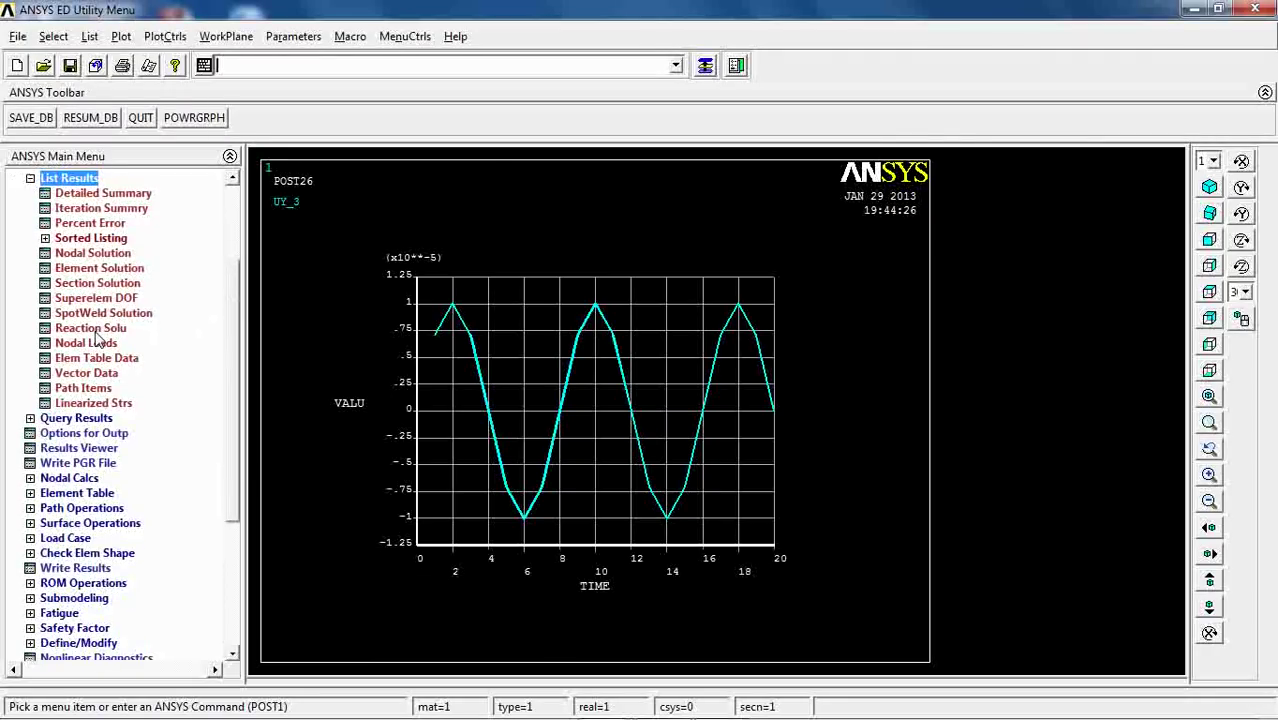
click(92, 330)
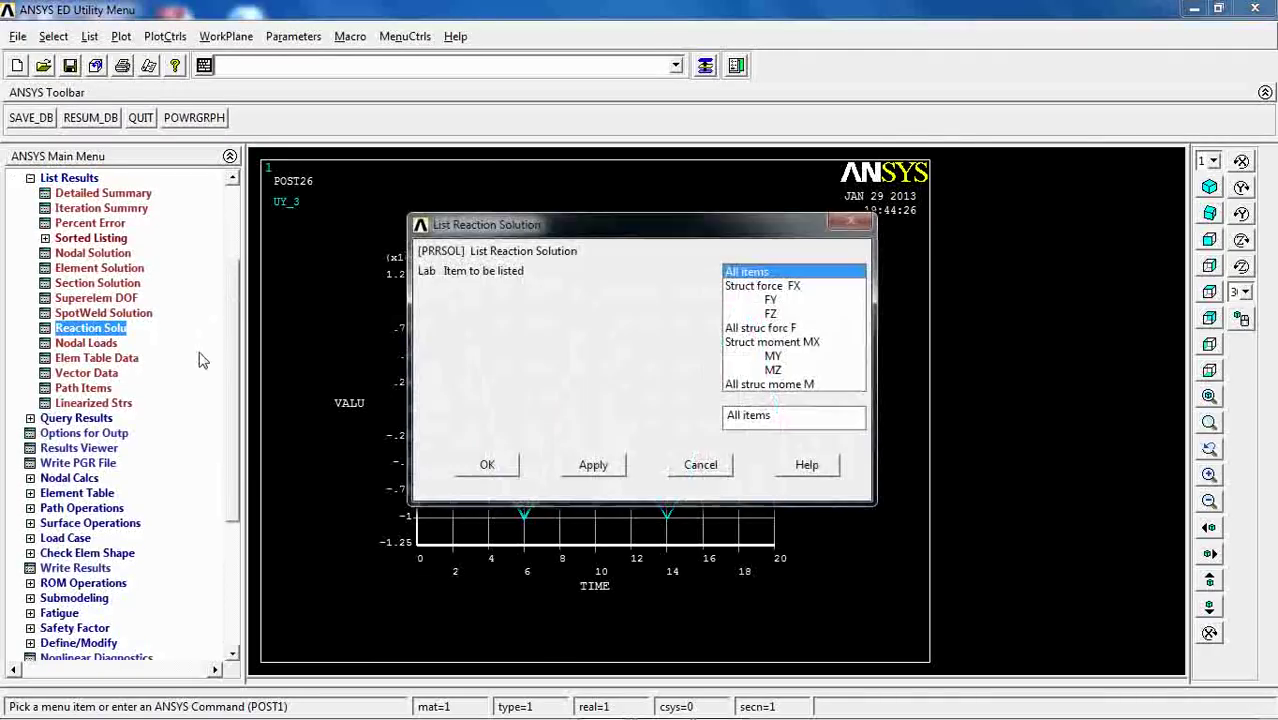
click(486, 465)
drag(663, 209, 958, 32)
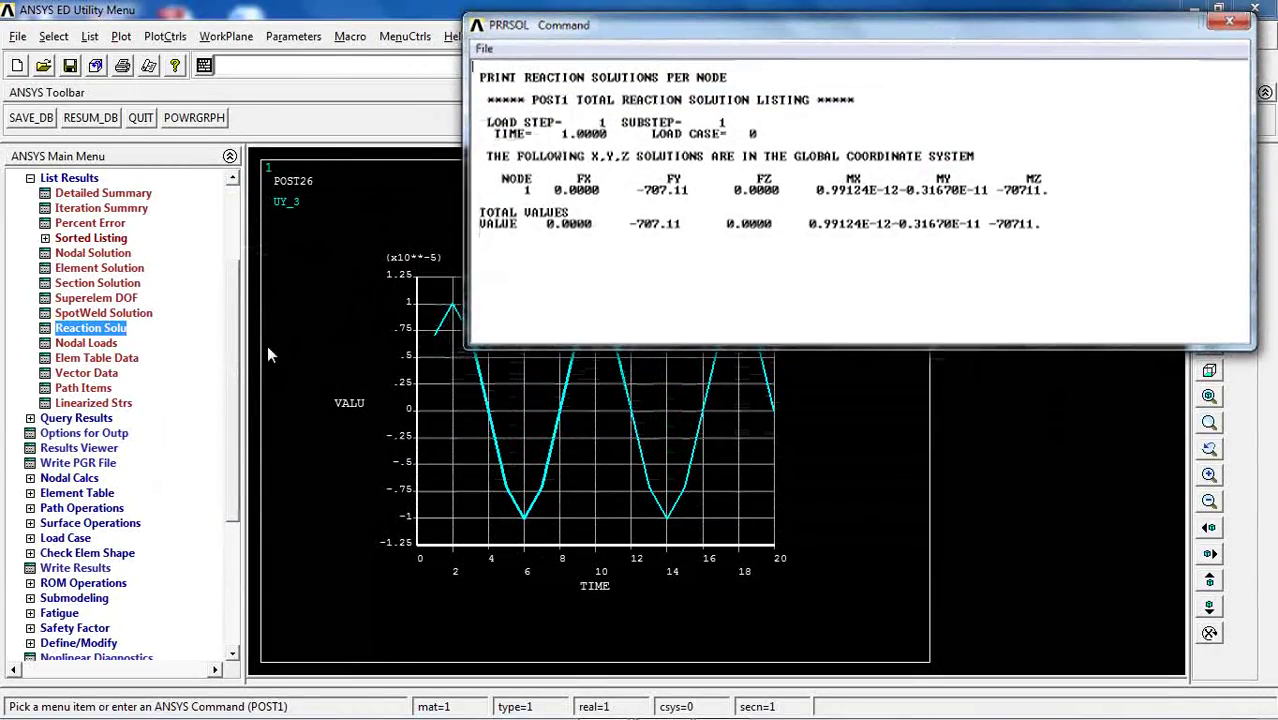
drag(232, 272, 237, 240)
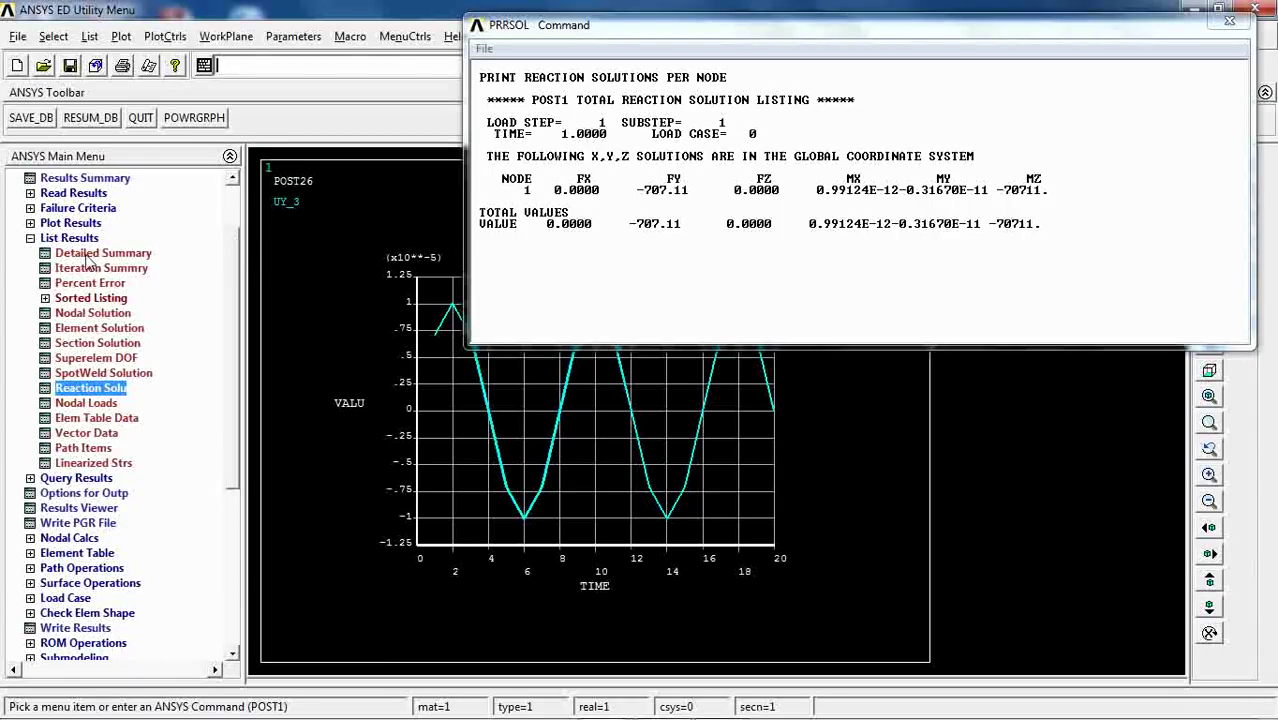
click(75, 193)
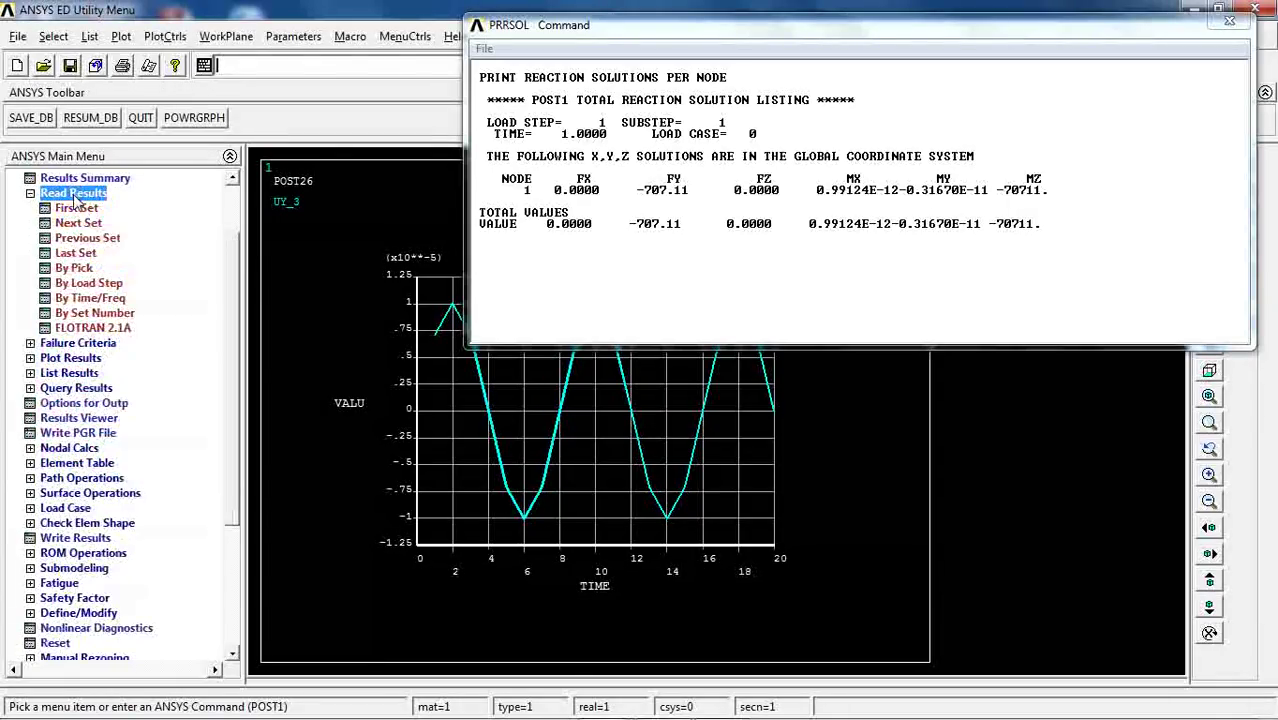
Read the results at TIME 5
click(78, 300)
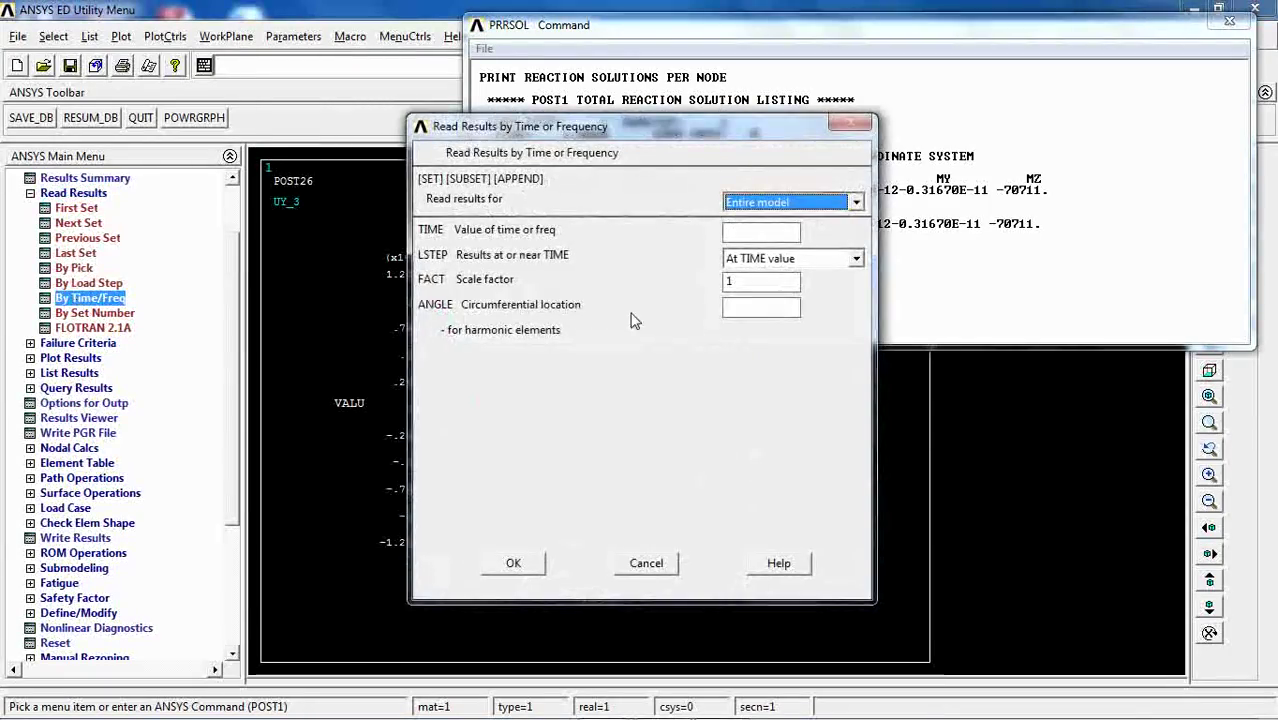
click(758, 235)
text(5)
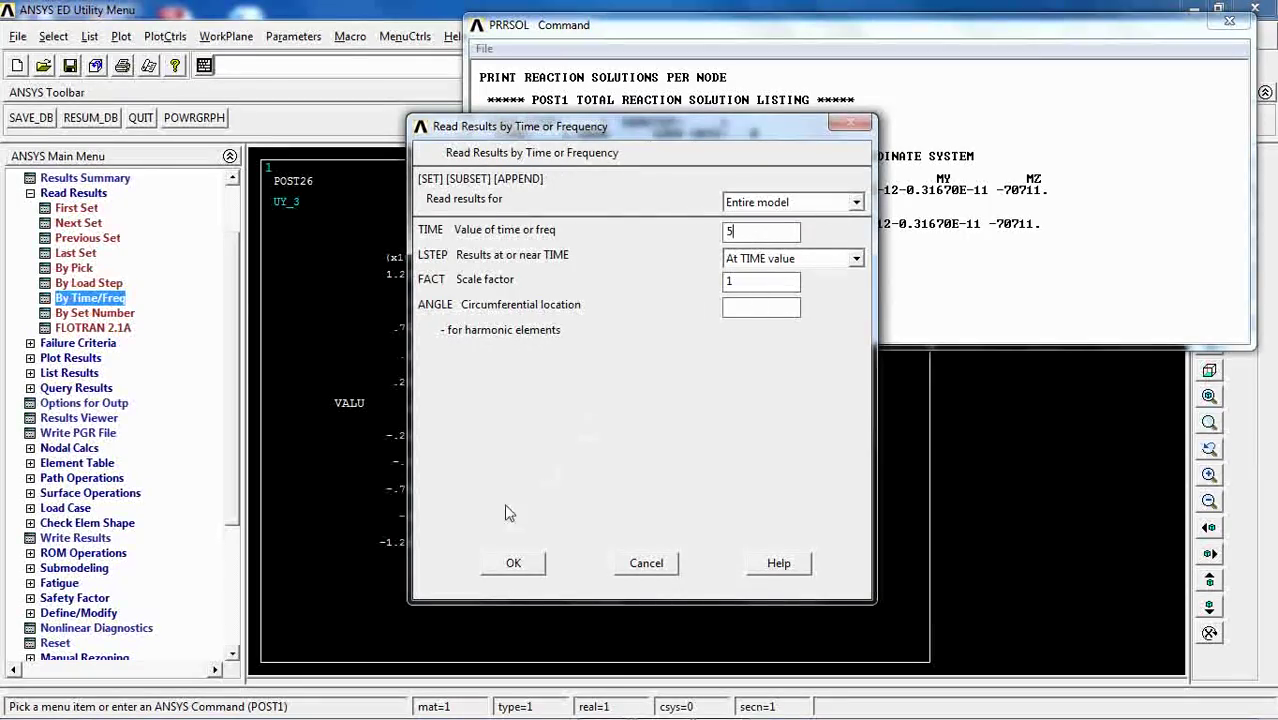
click(503, 563)
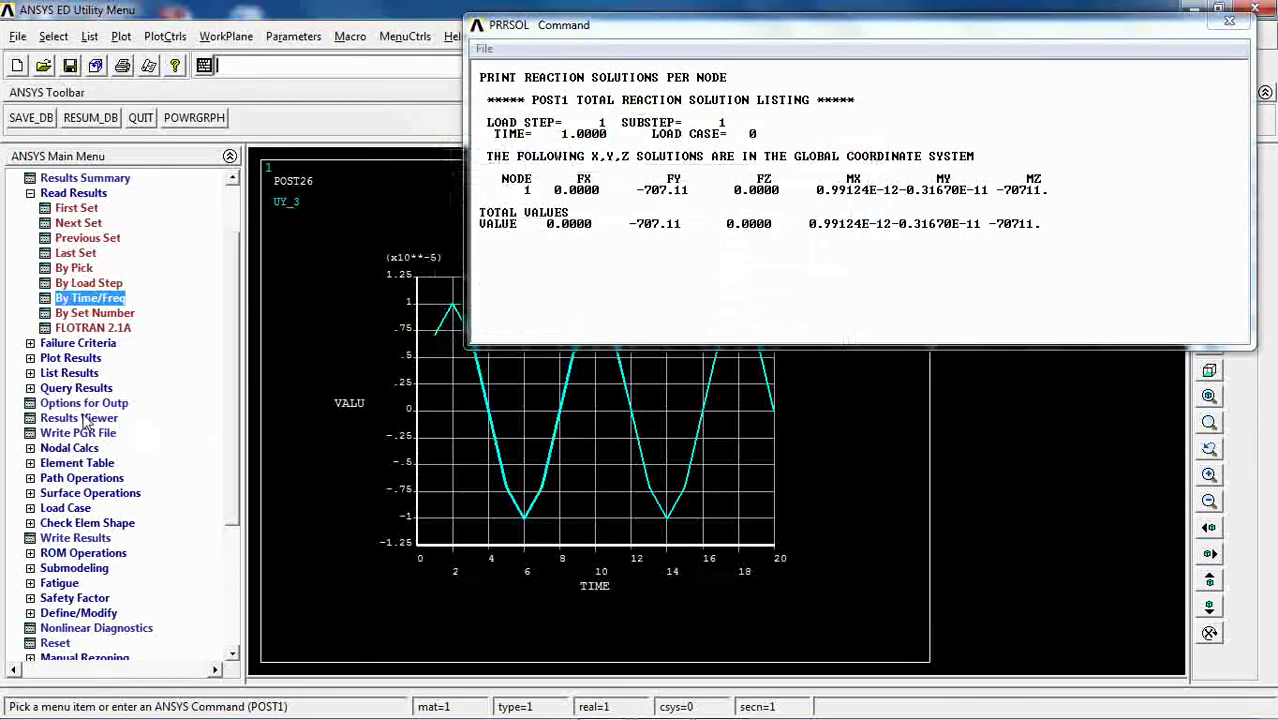
List all time-5 reactions (FY = 707.11, MZ = 70711) and compare them with the time-1 listing
click(68, 374)
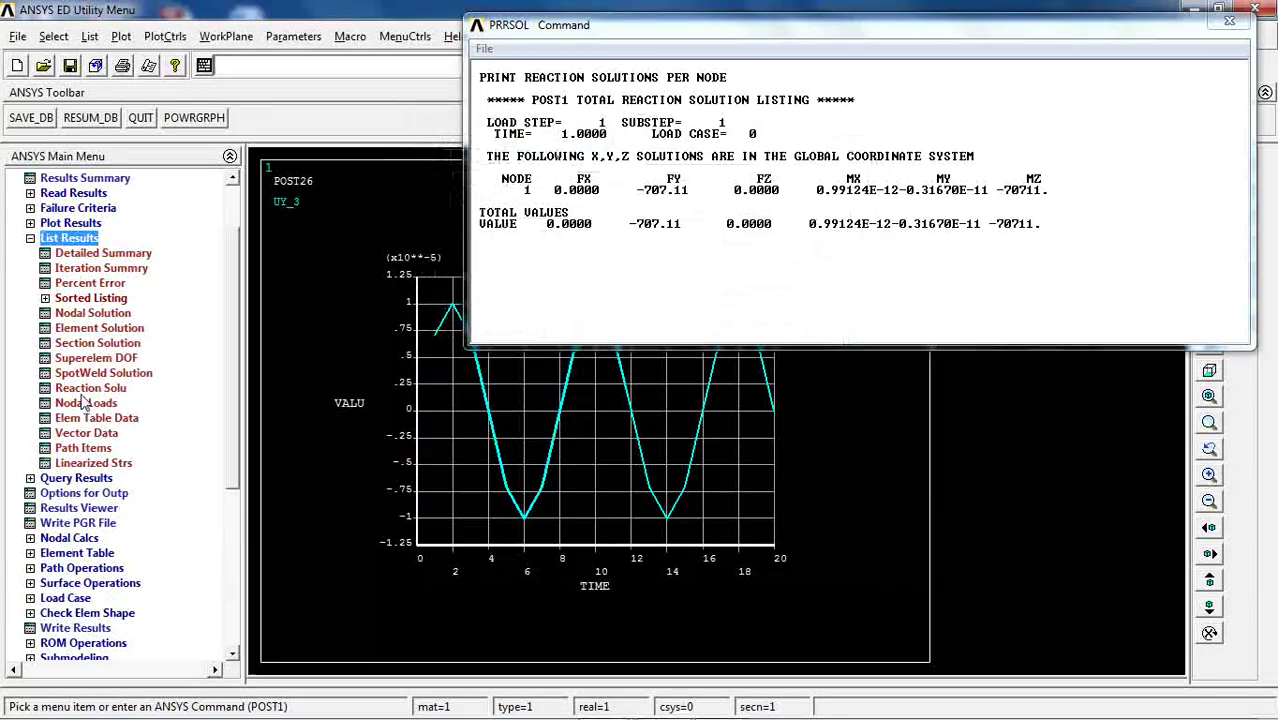
click(90, 388)
click(490, 463)
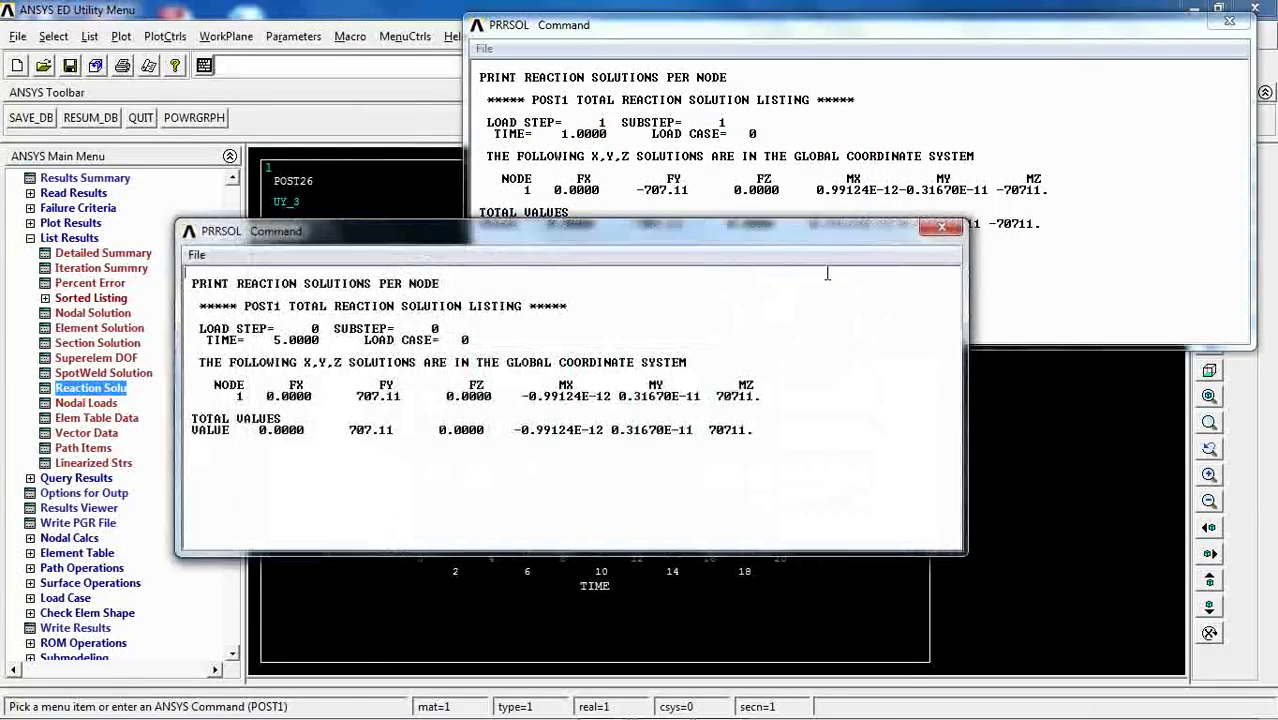
drag(400, 240, 680, 265)
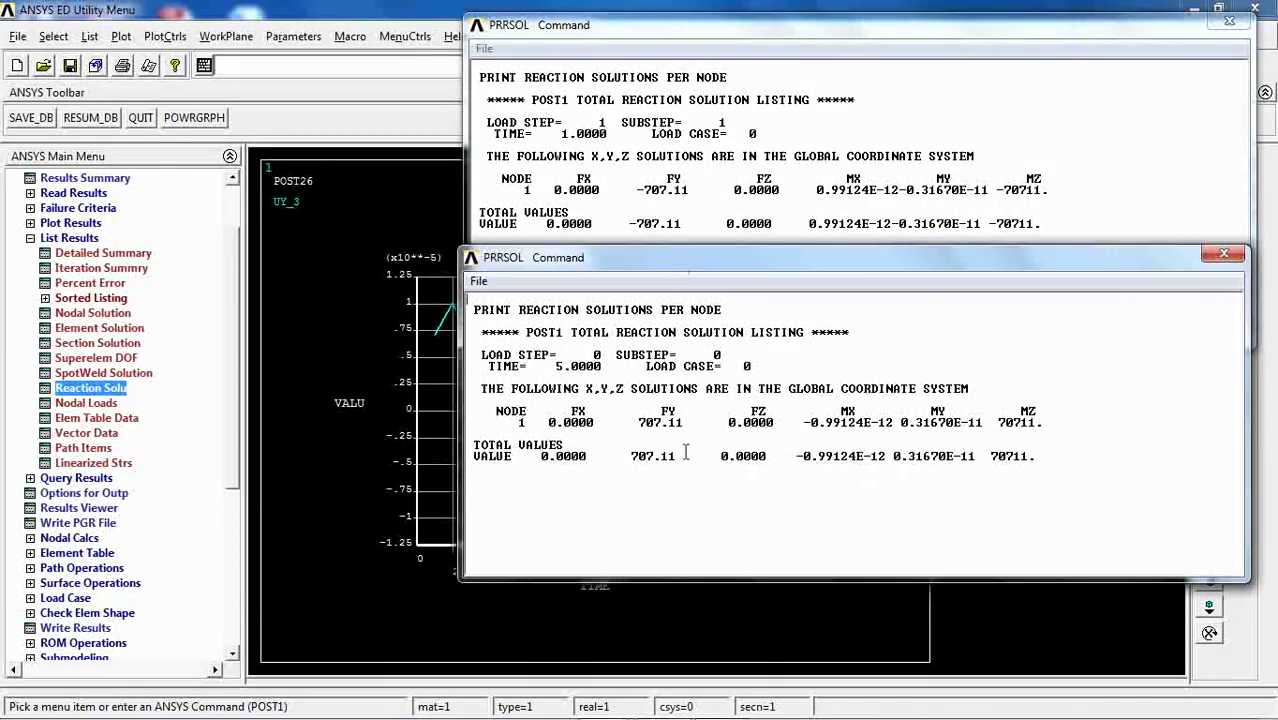
drag(652, 421, 668, 453)
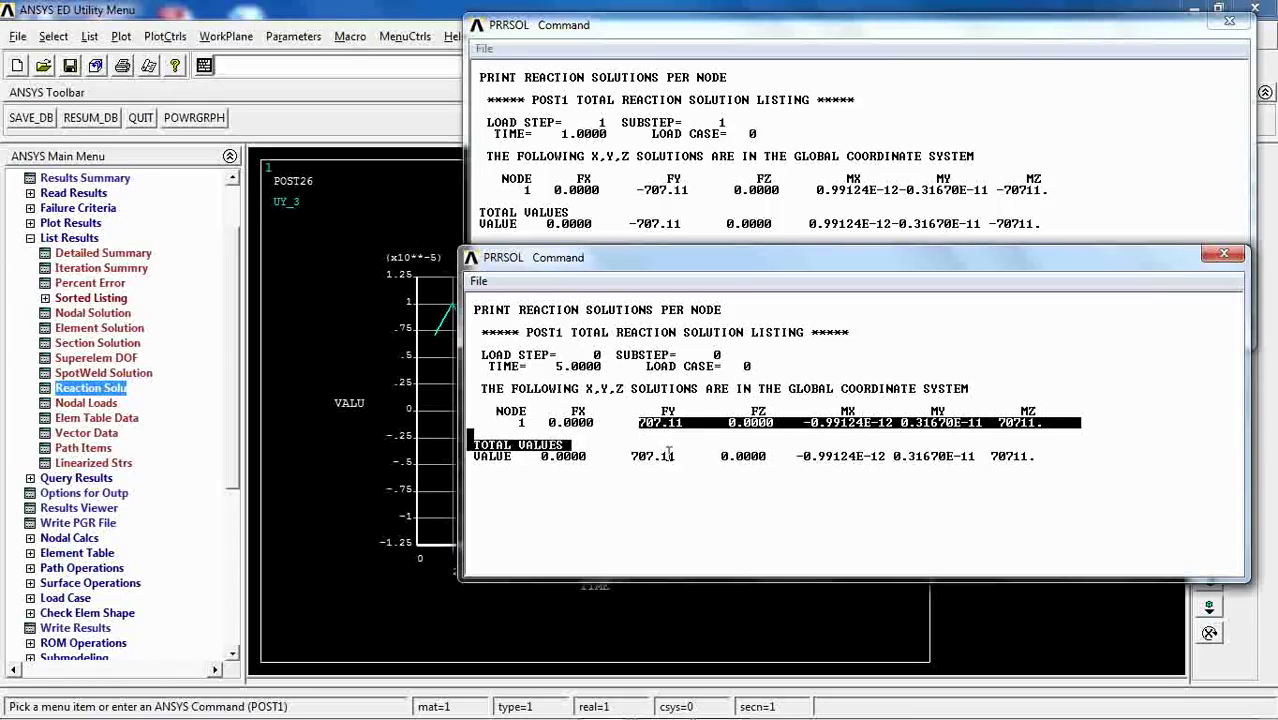
click(651, 184)
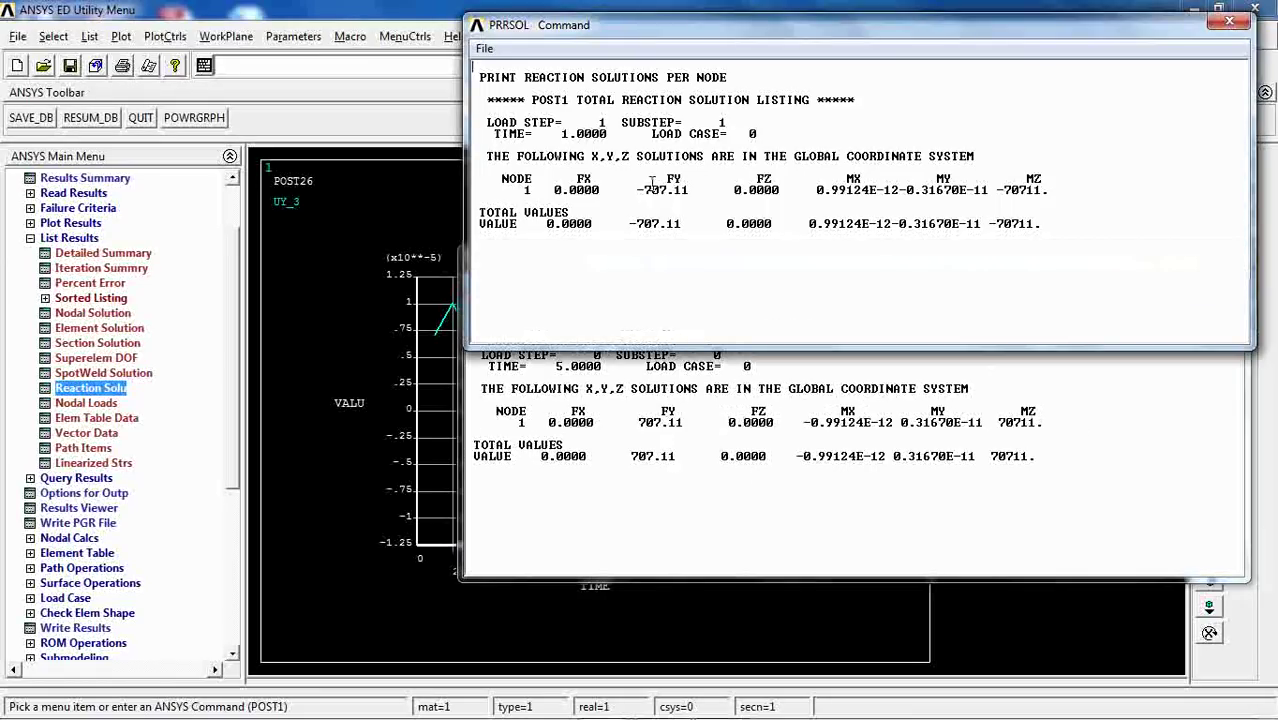
click(684, 440)
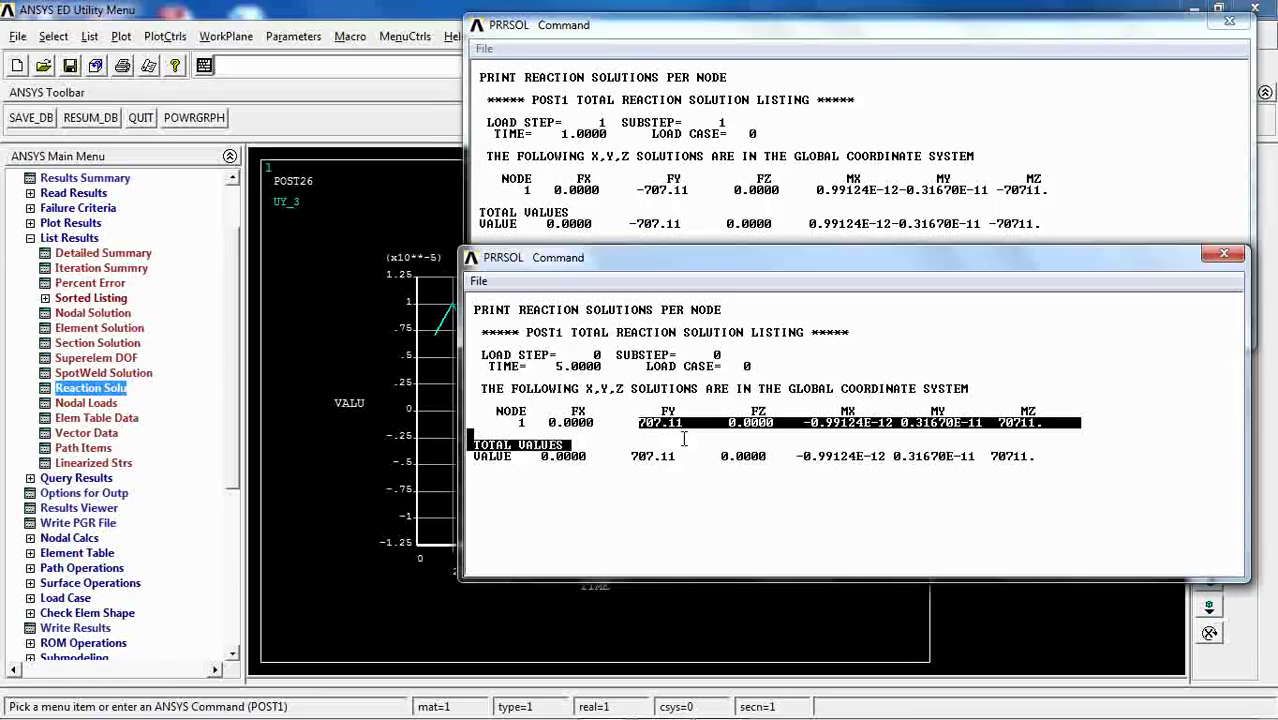
click(656, 198)
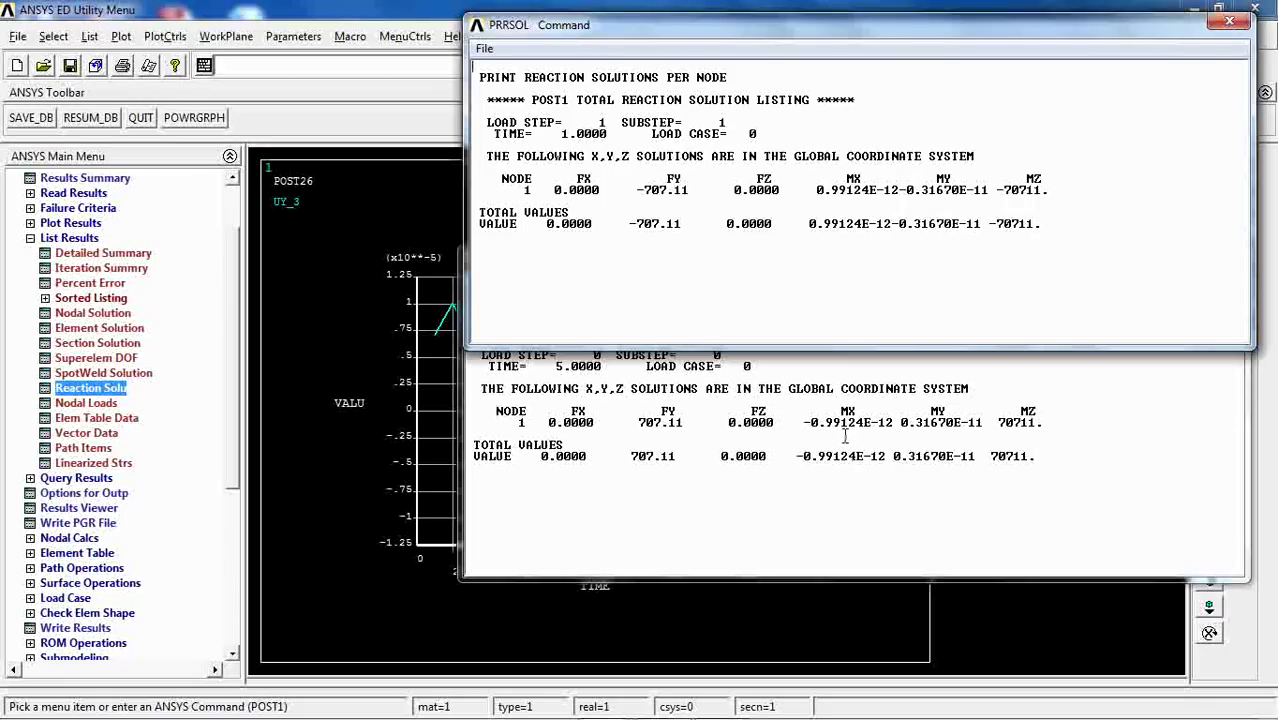
click(546, 395)
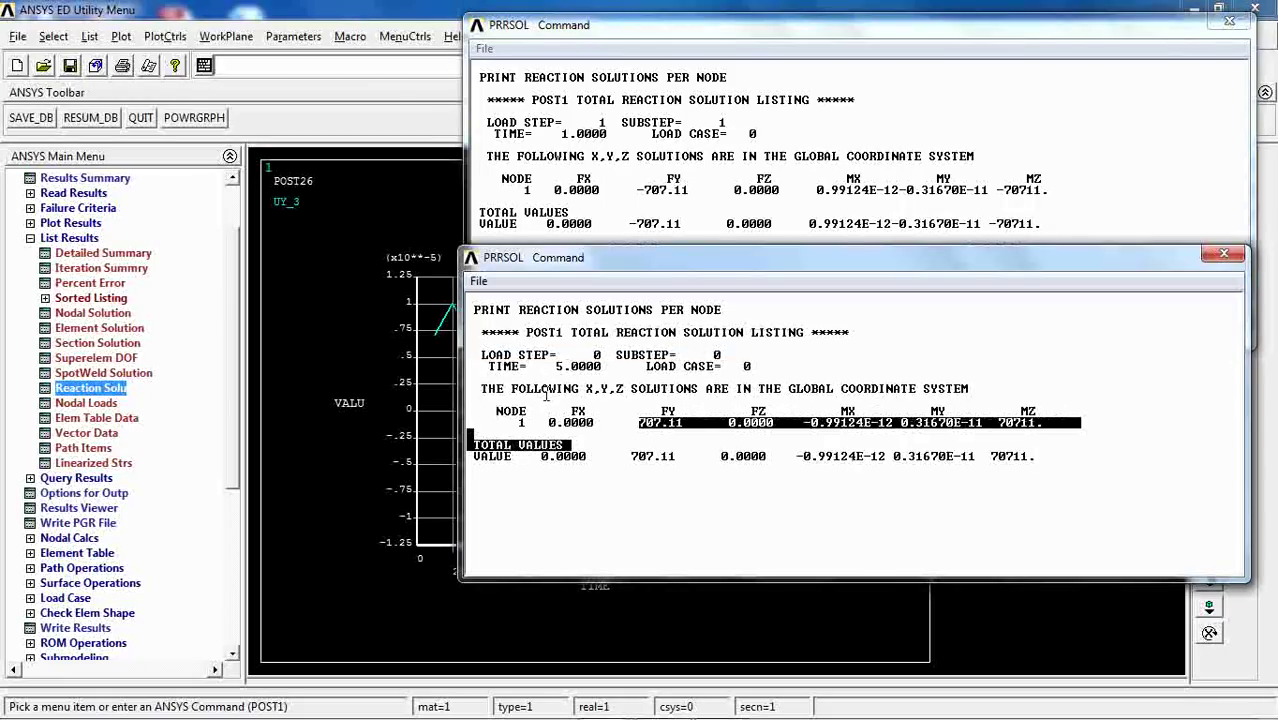
click(70, 194)
Read the last result set and list all reactions at time 20
click(75, 253)
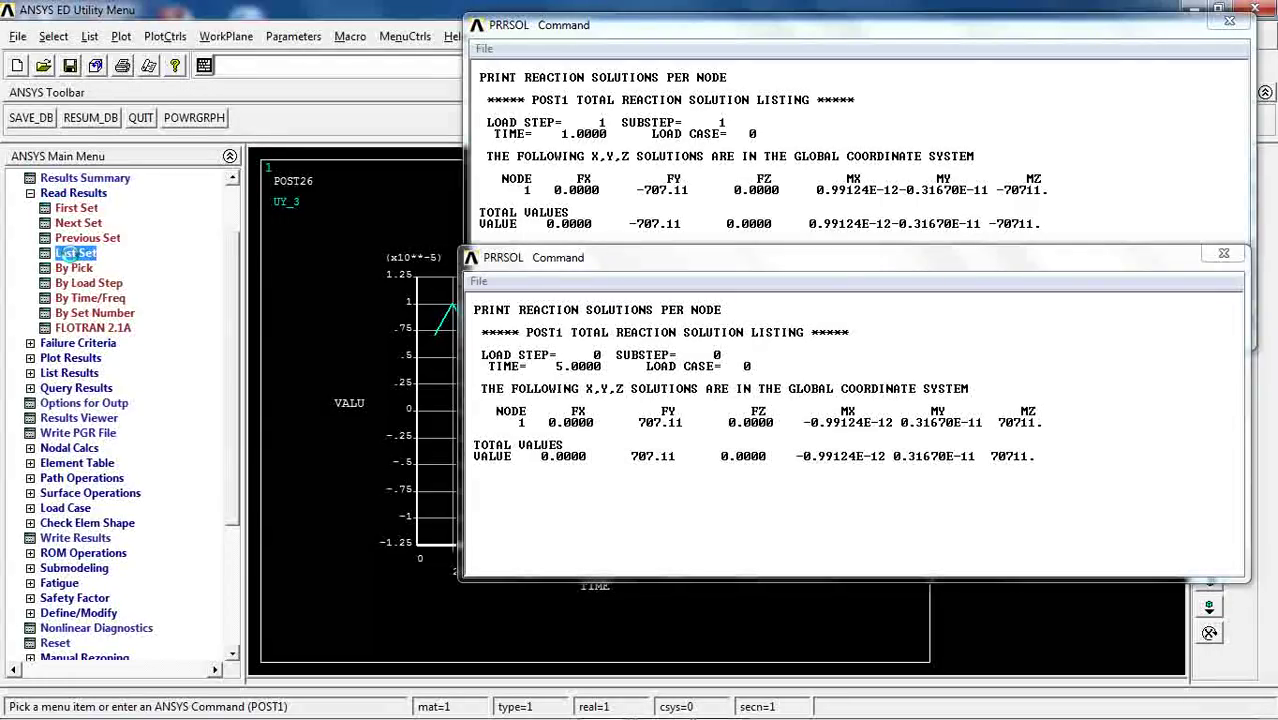
click(60, 373)
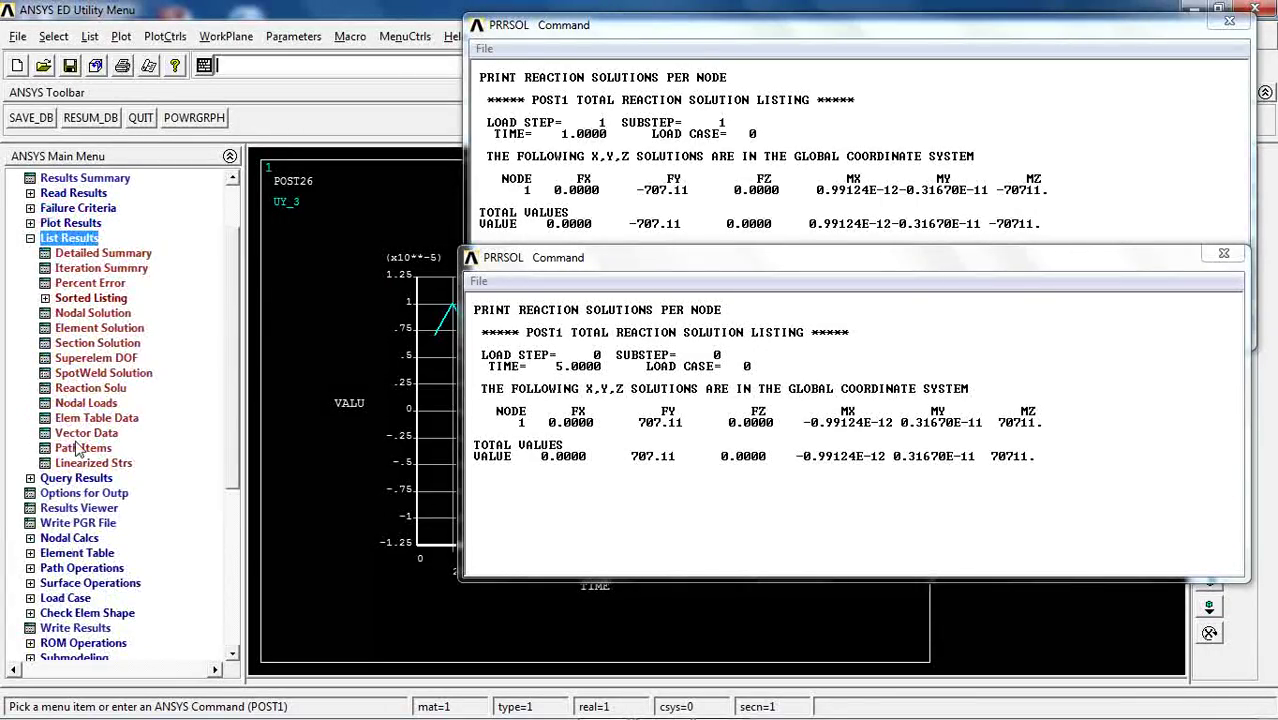
click(80, 389)
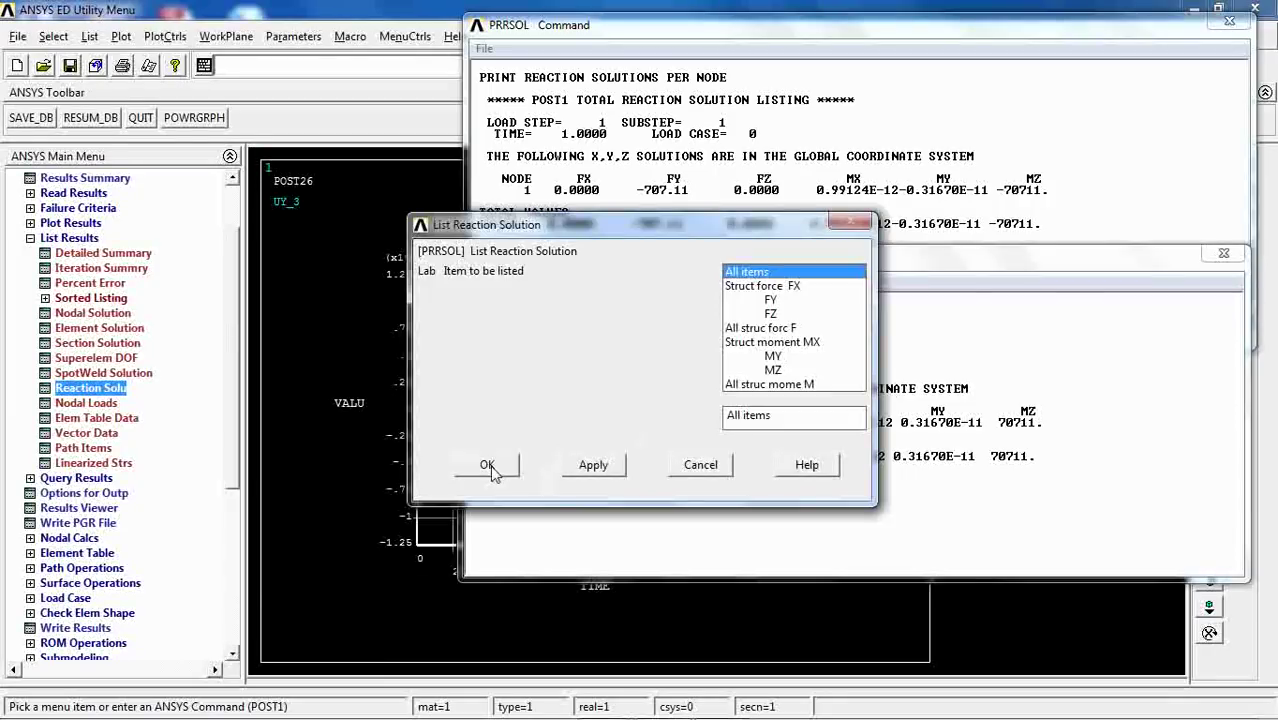
click(488, 466)
Arrange the time 1, 5 and 20 reaction listings side by side, then close the time-1 and time-5 ones
drag(820, 268, 1055, 468)
drag(967, 263, 480, 92)
drag(757, 477, 669, 379)
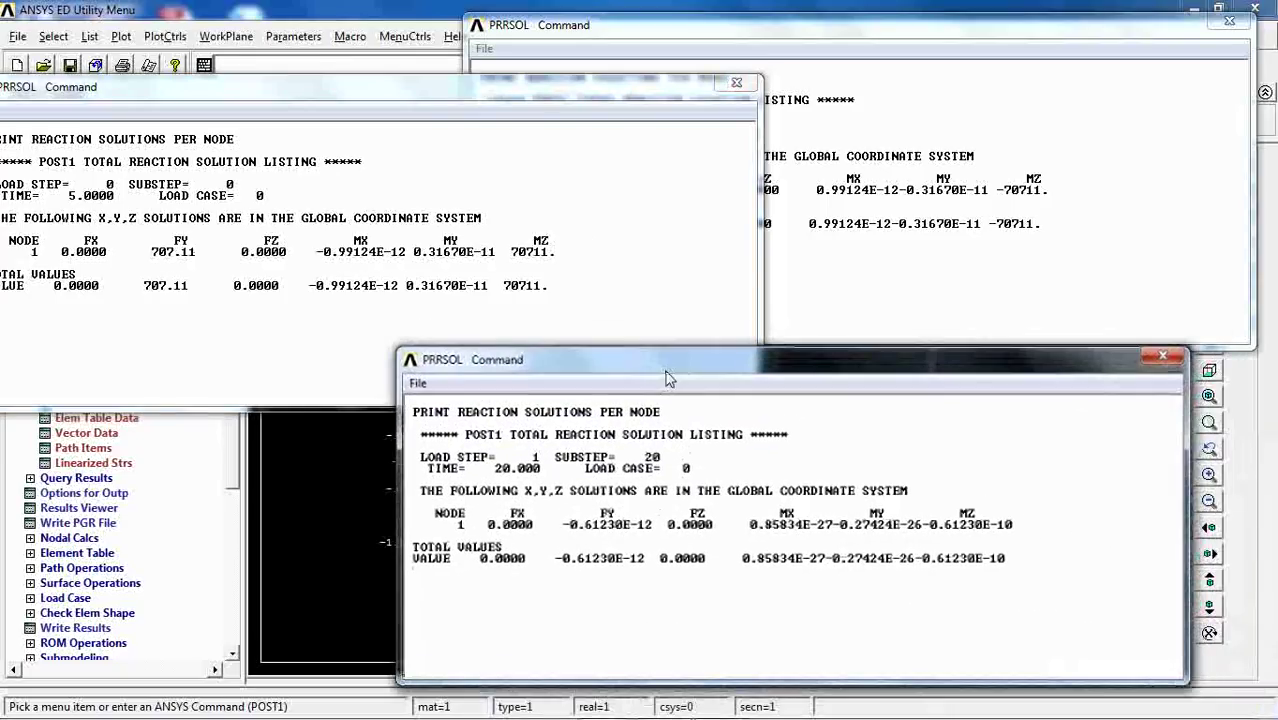
drag(818, 40, 962, 47)
click(890, 100)
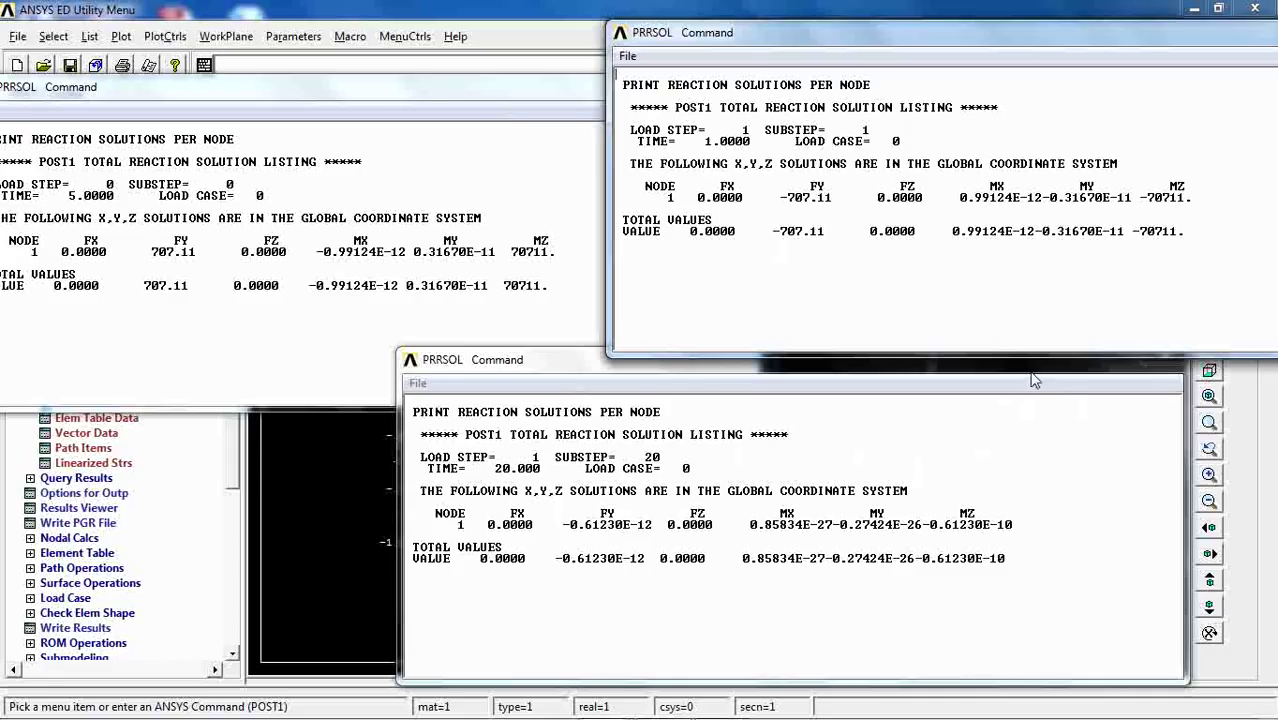
drag(1148, 38, 1017, 56)
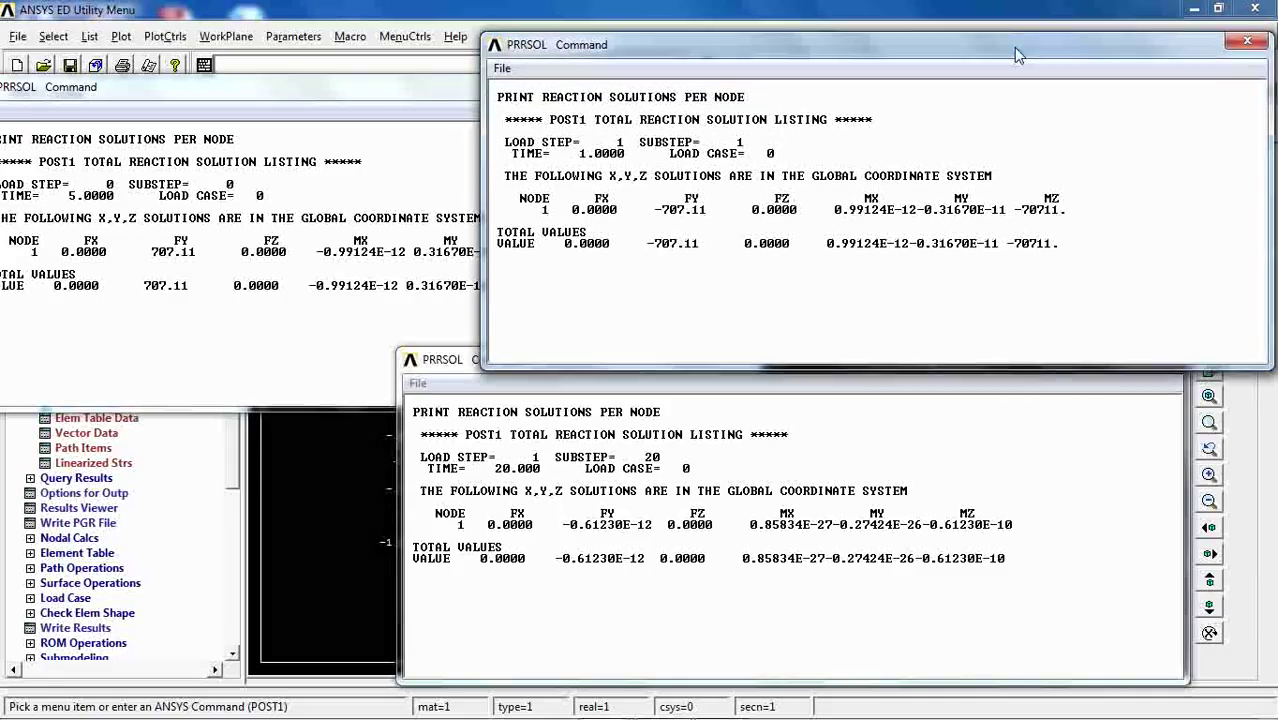
click(1241, 46)
click(737, 83)
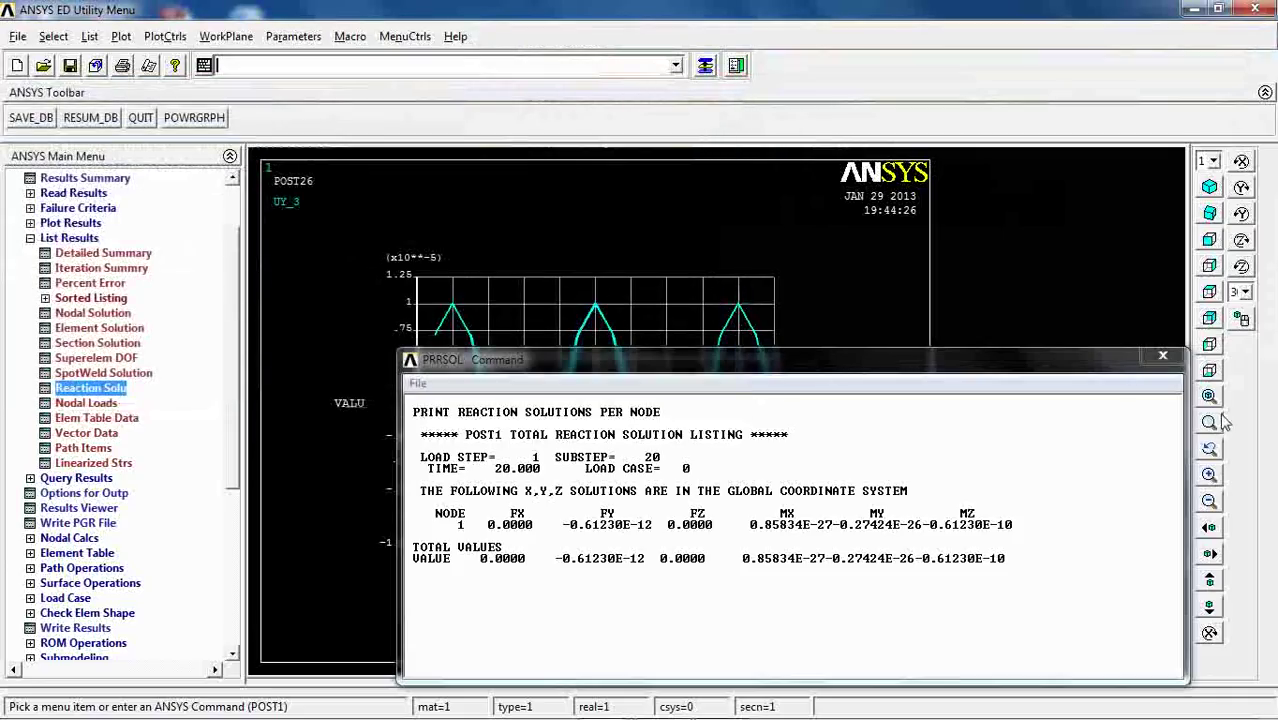
Close the time-20 listing and plot the nodal Y-displacement contour, maximum .196E-19
click(1163, 355)
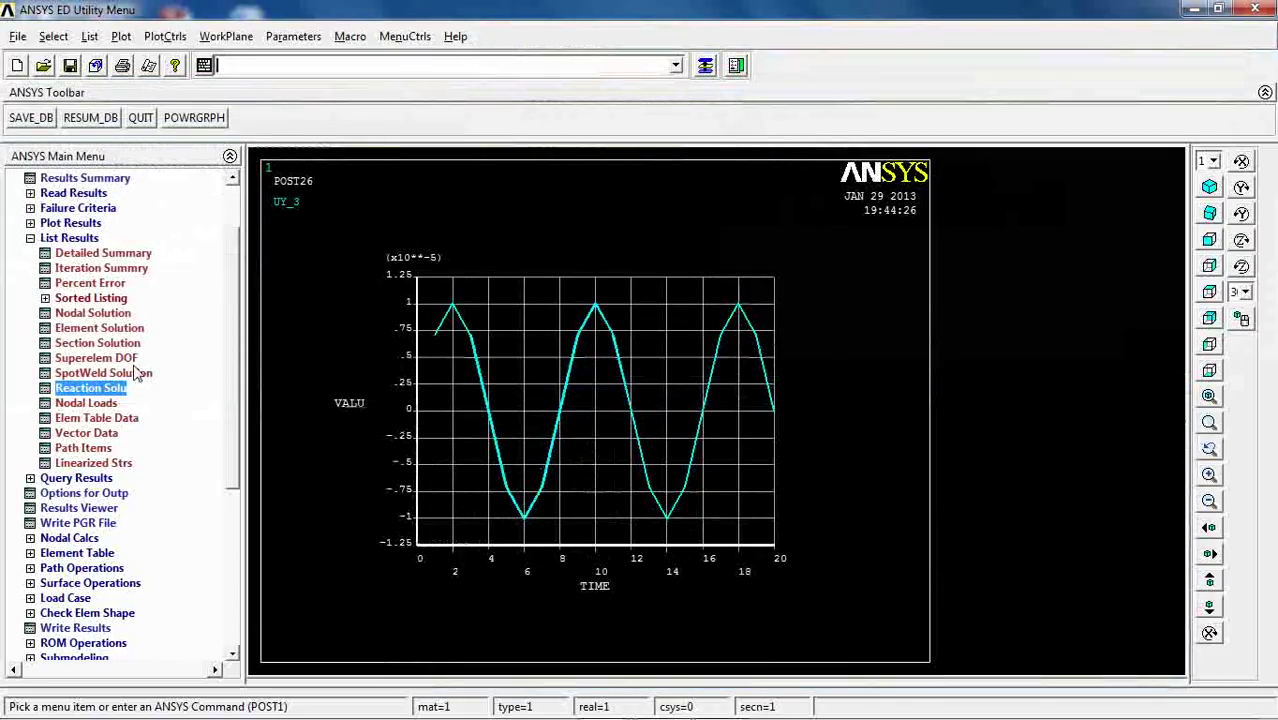
click(72, 193)
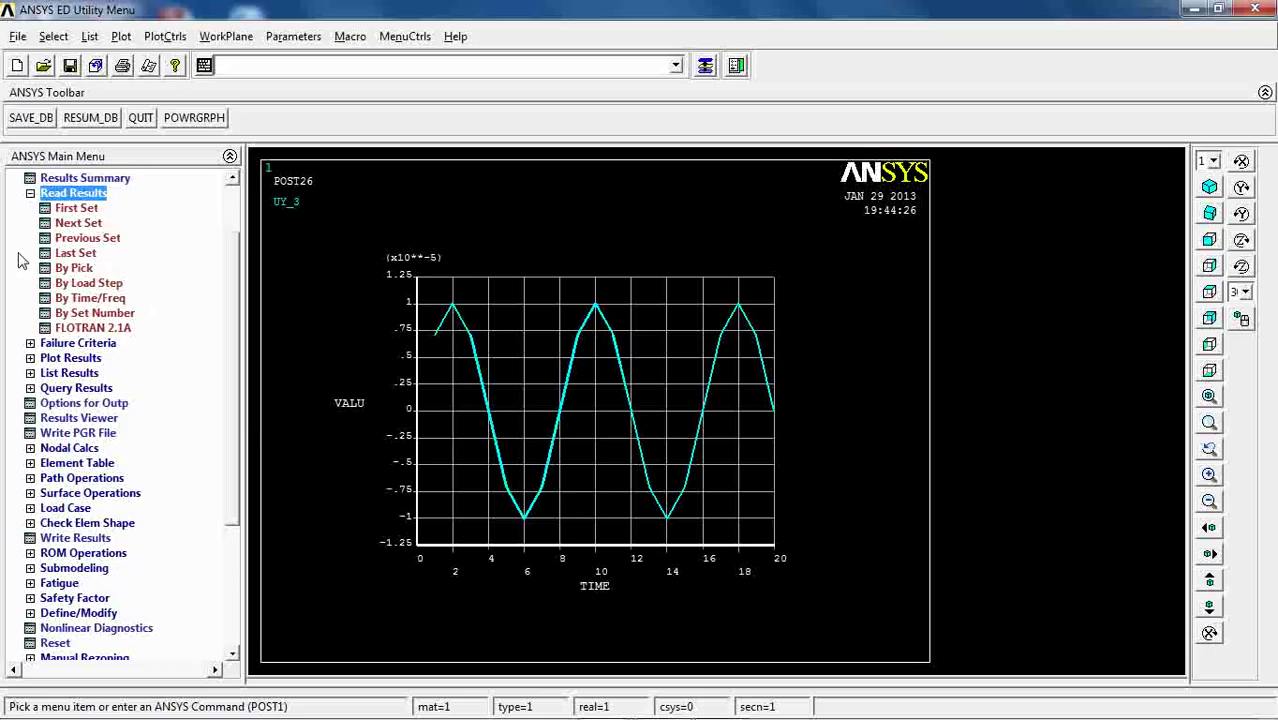
scroll(230, 305, down, 2)
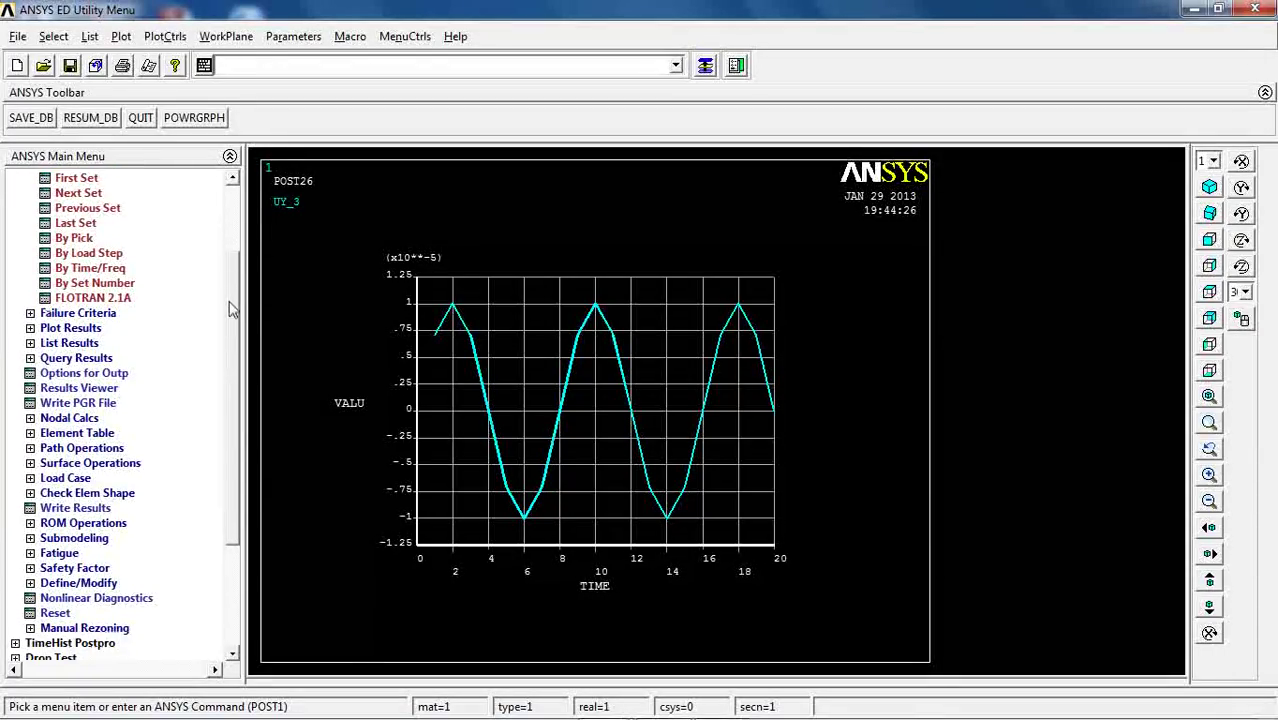
click(62, 329)
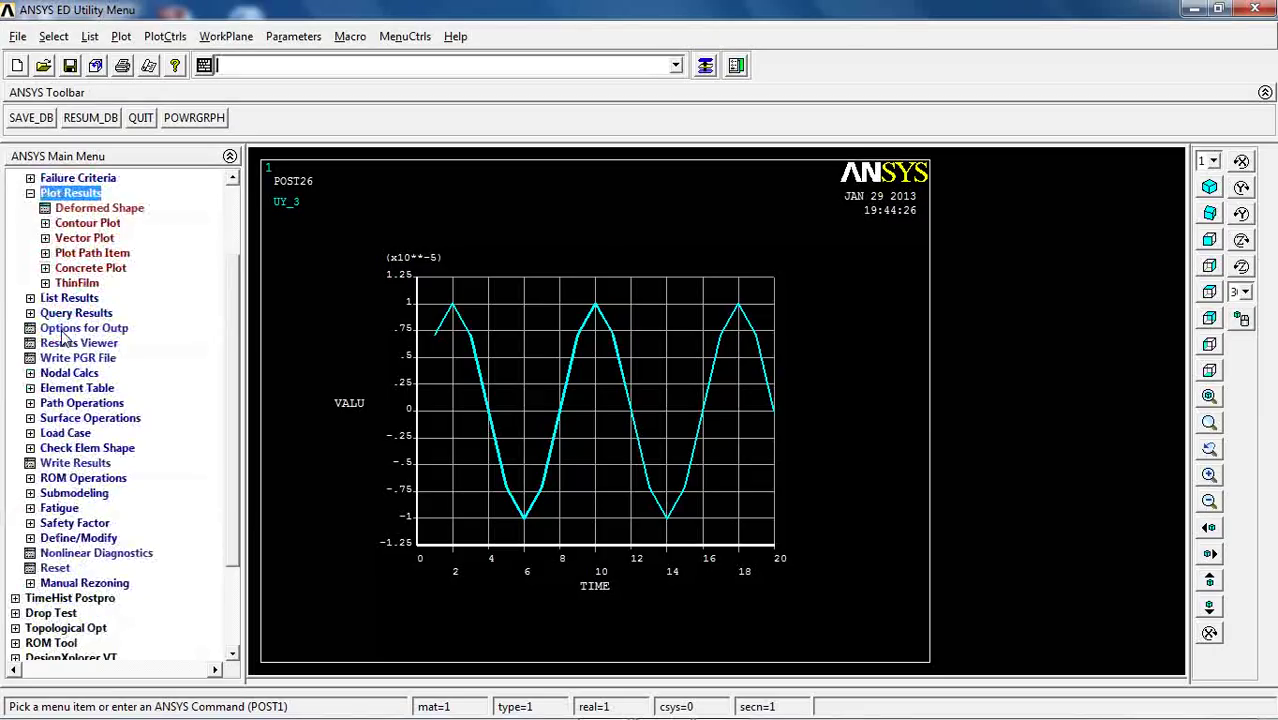
click(84, 226)
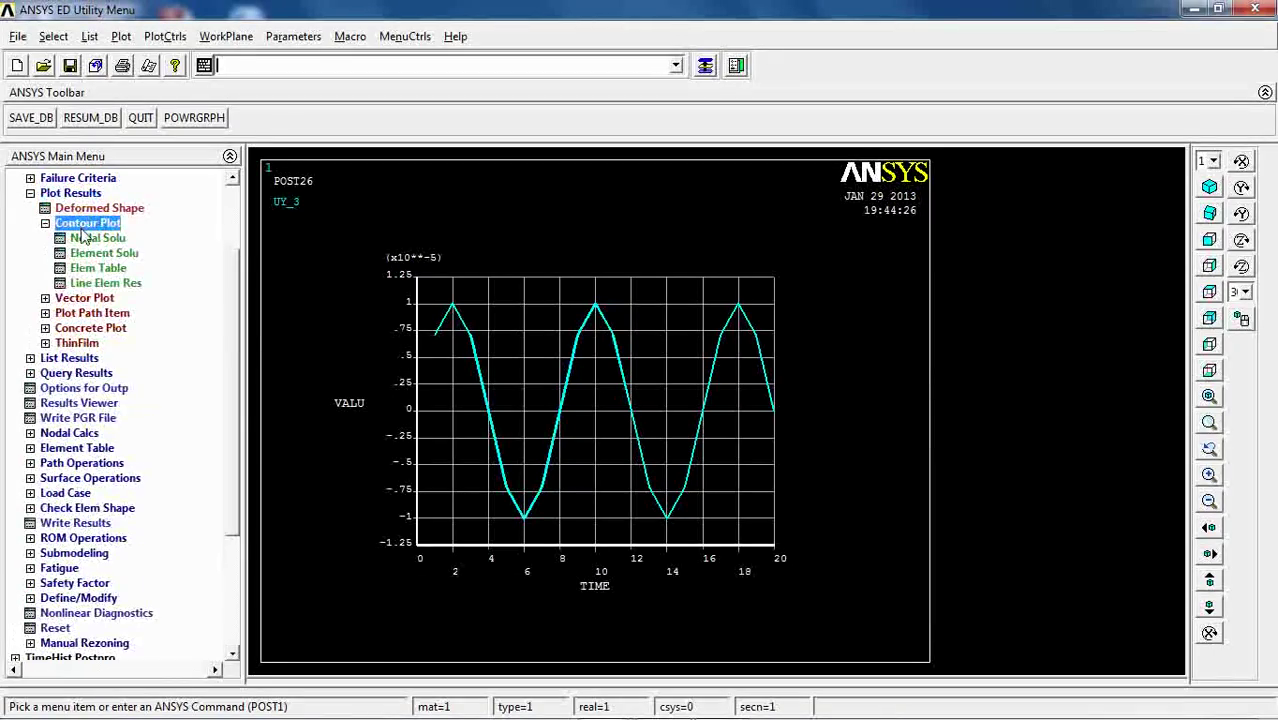
click(86, 240)
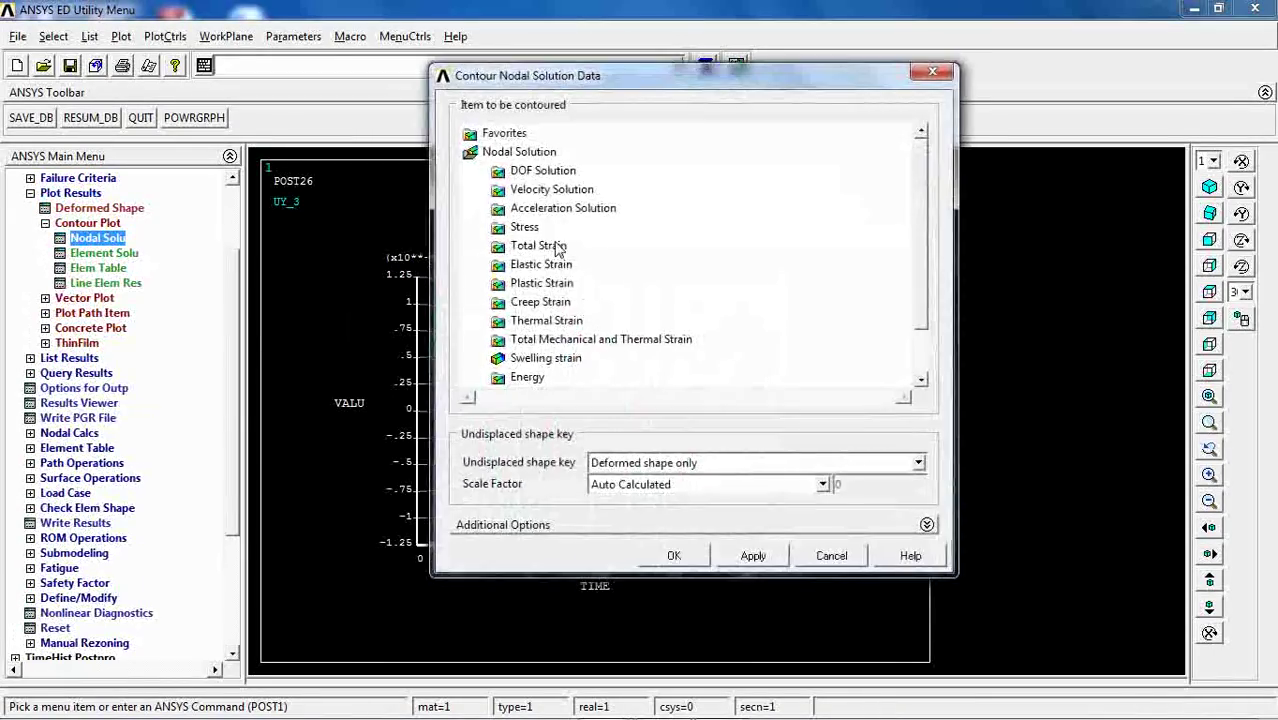
click(541, 172)
click(574, 208)
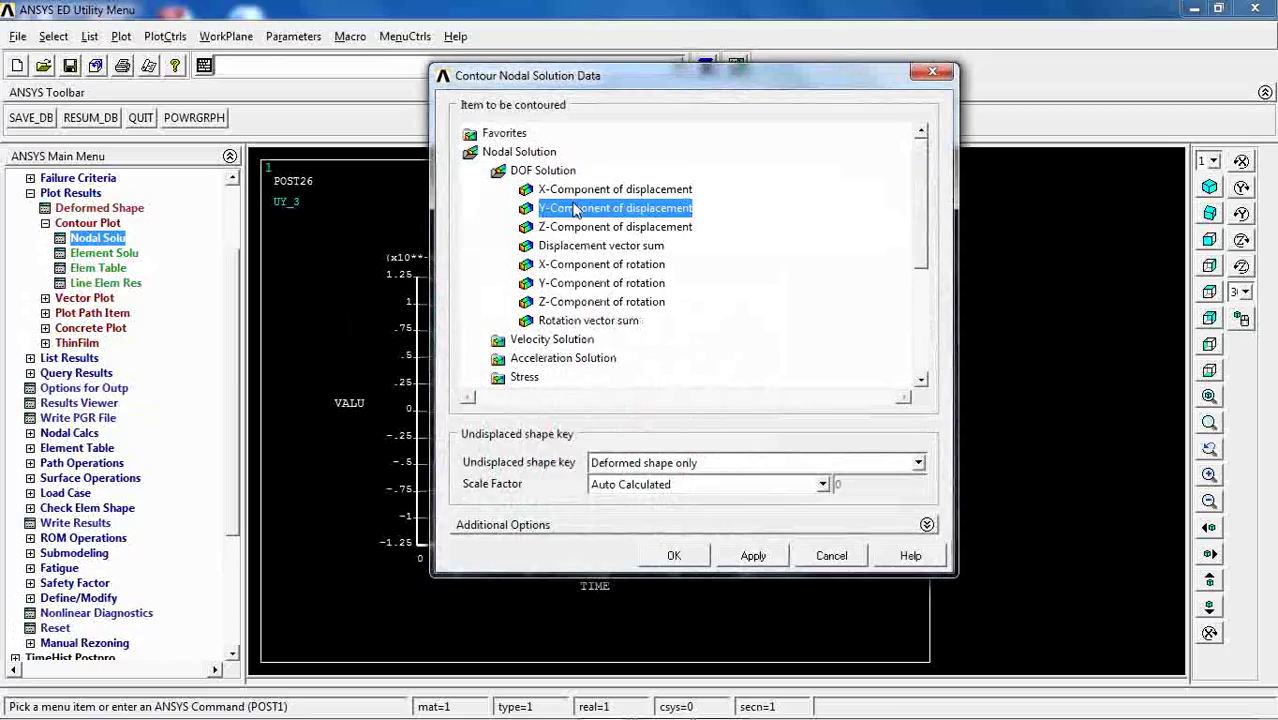
click(676, 556)
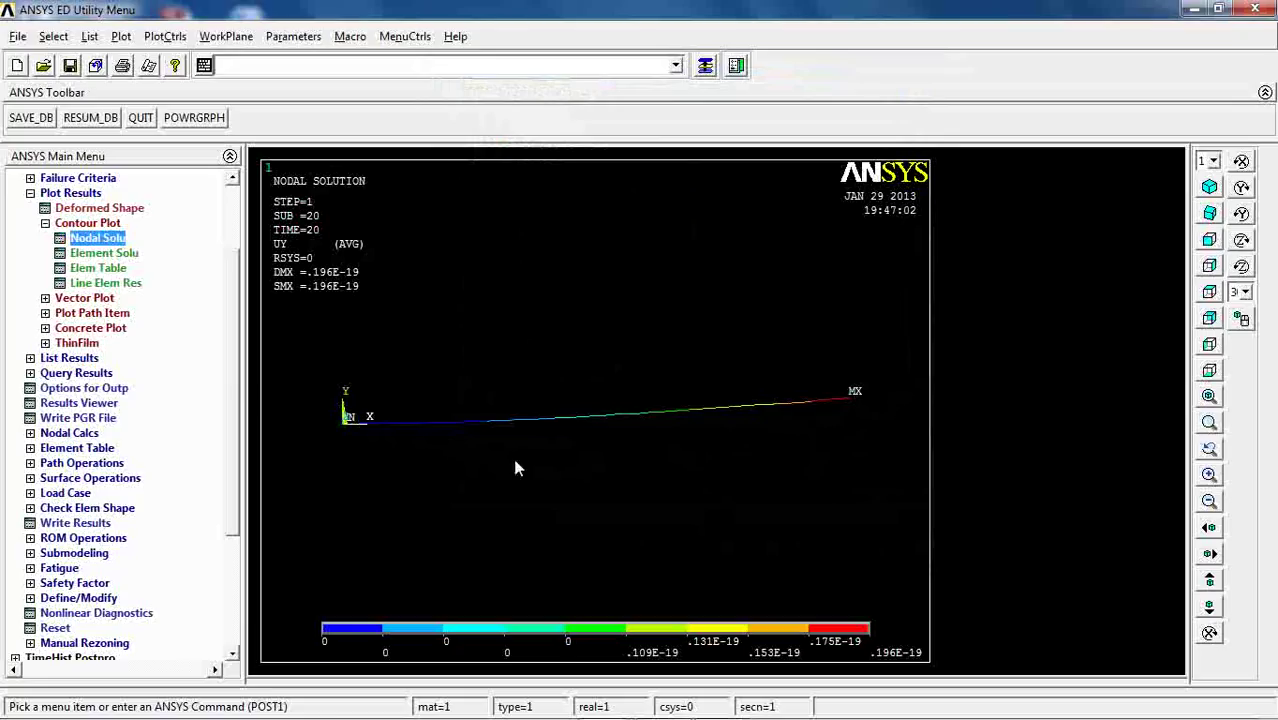
scroll(230, 272, up, 3)
click(73, 268)
Read the first result set and redraw the nodal UY contour for time 1, peaking at .227E-04
click(85, 286)
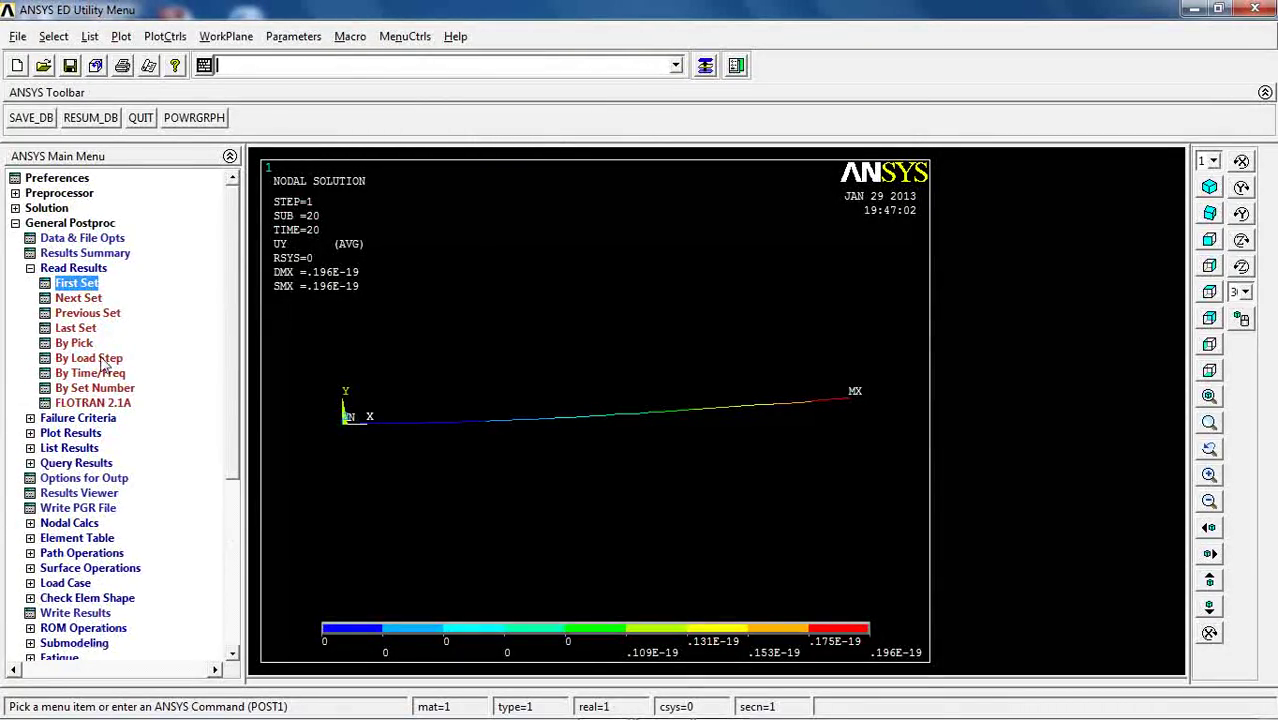
click(67, 449)
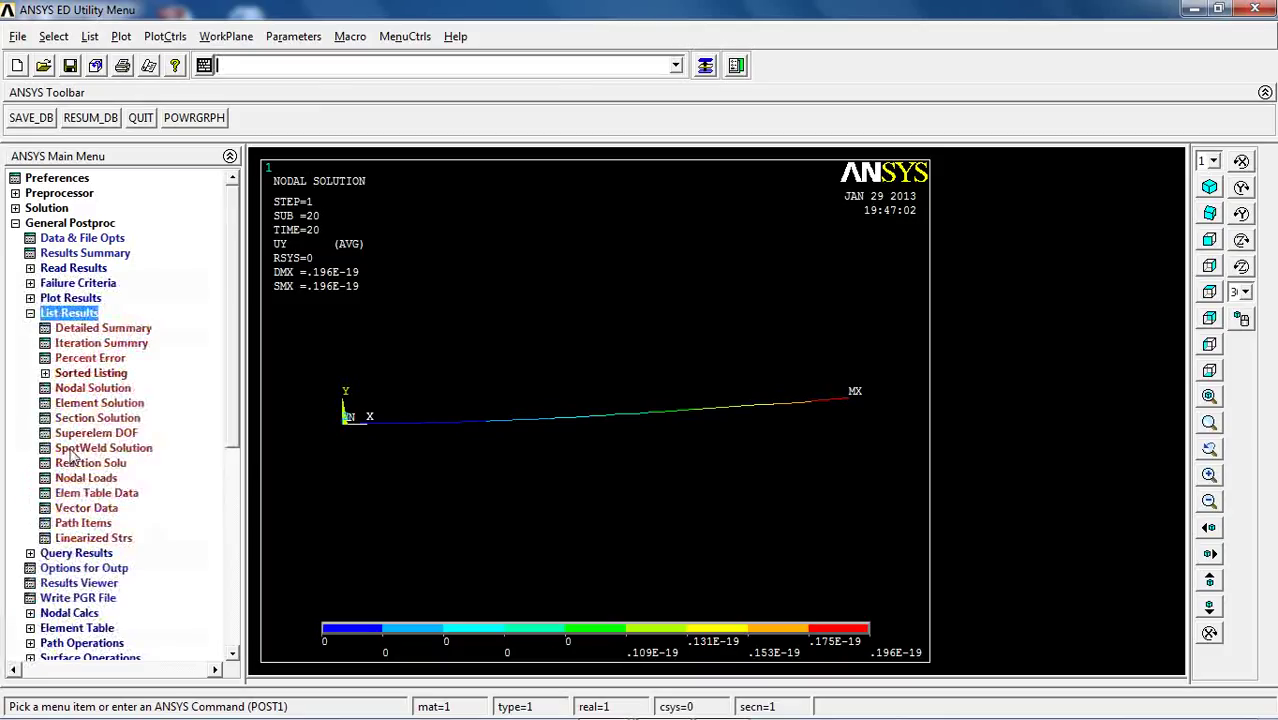
click(66, 299)
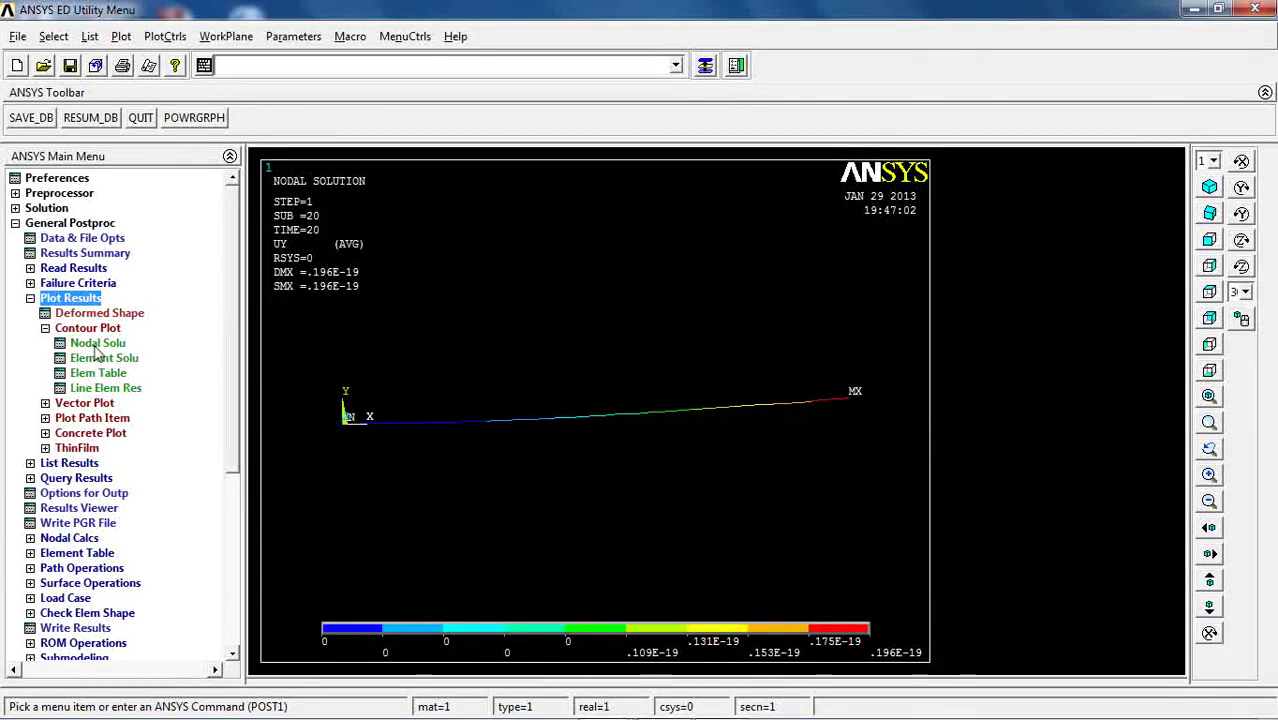
click(96, 345)
drag(697, 76, 1166, 77)
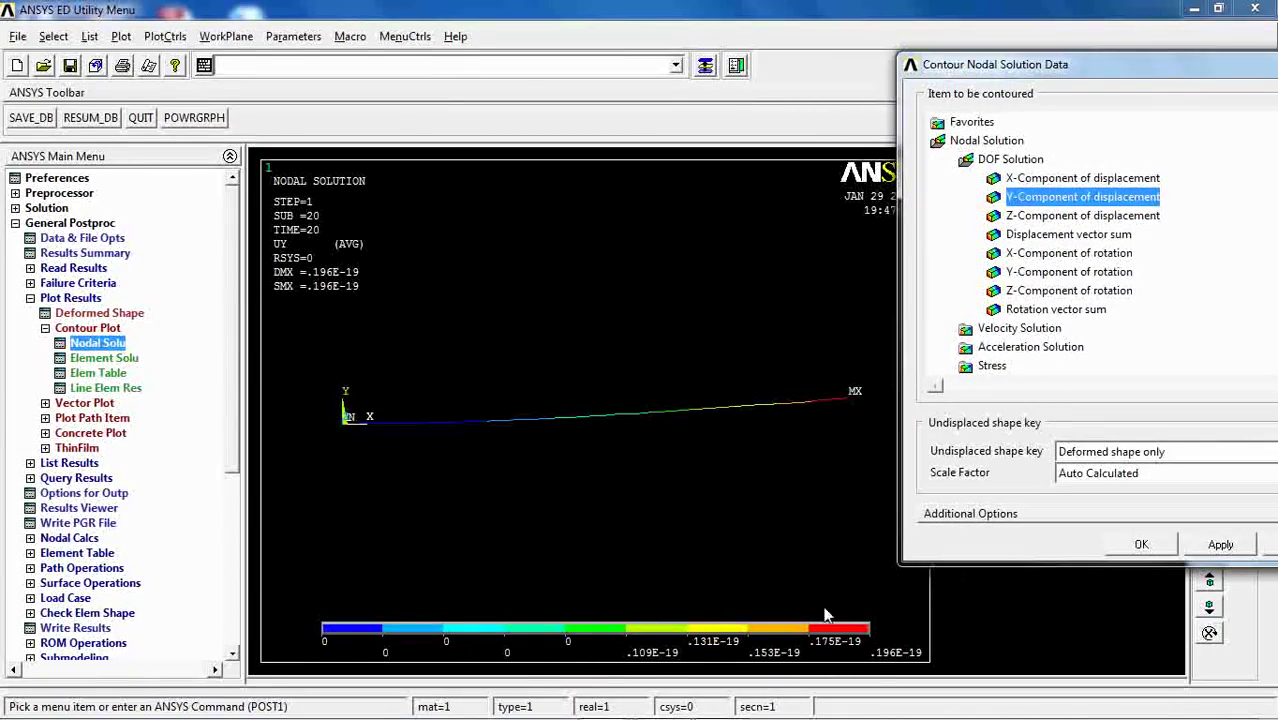
click(1139, 546)
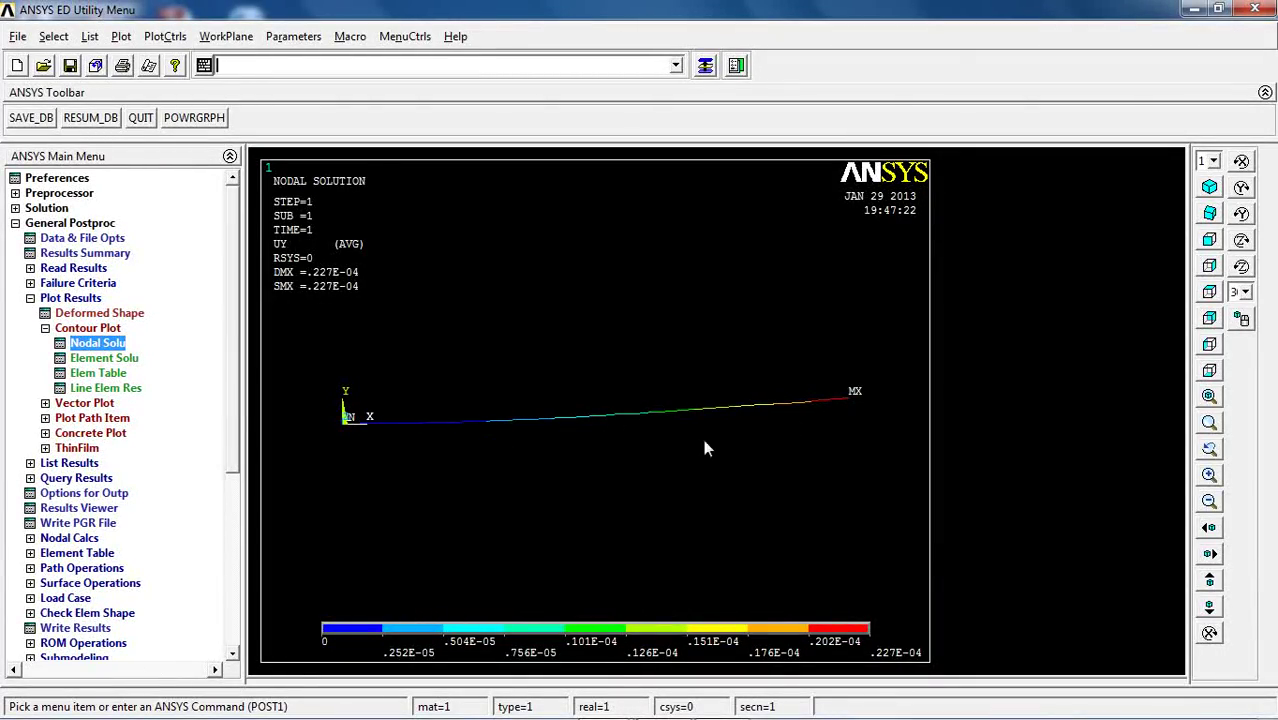
click(88, 404)
Draw a predefined DOF translation U vector plot of the beam at time 1
click(96, 359)
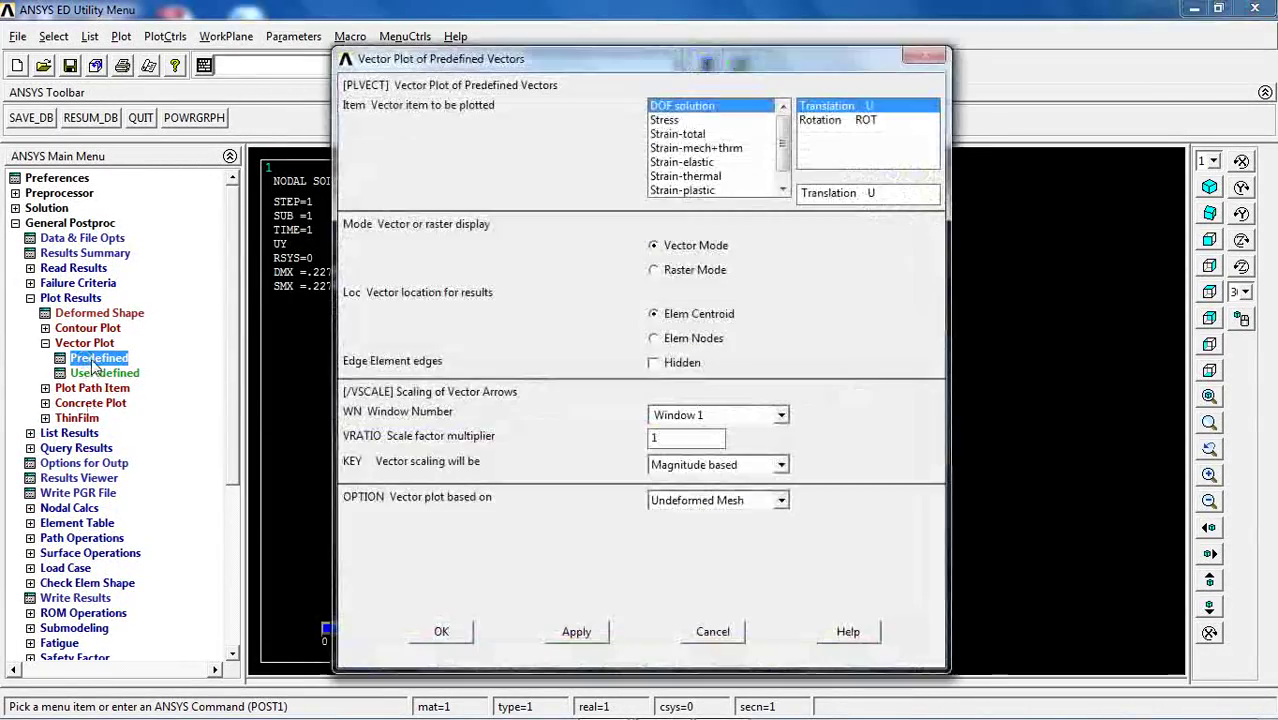
click(427, 632)
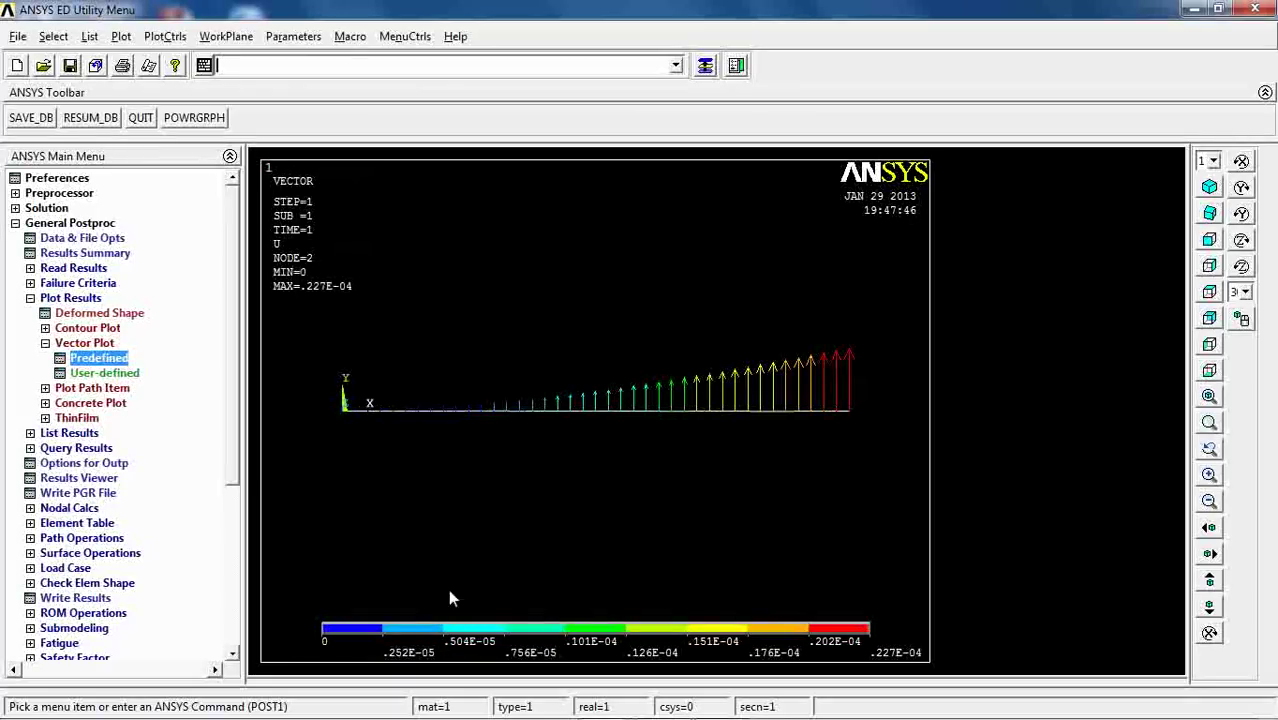
click(76, 433)
scroll(237, 313, down, 1)
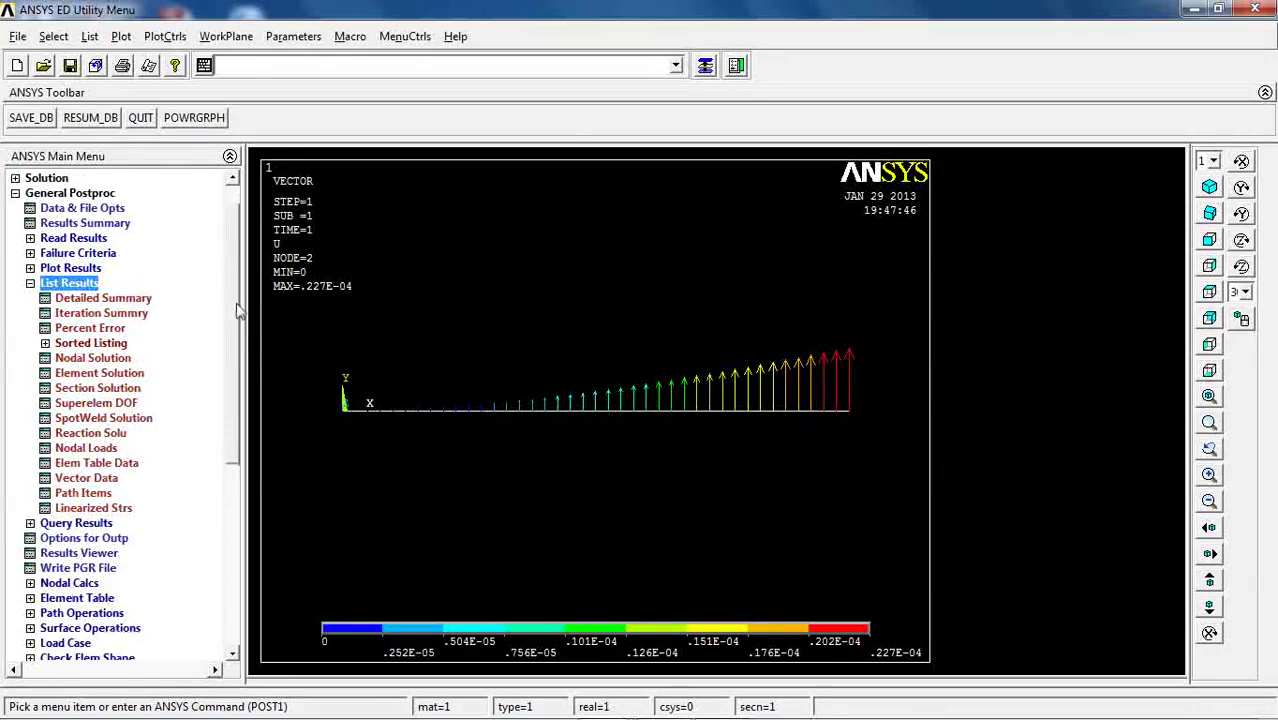
scroll(237, 313, down, 2)
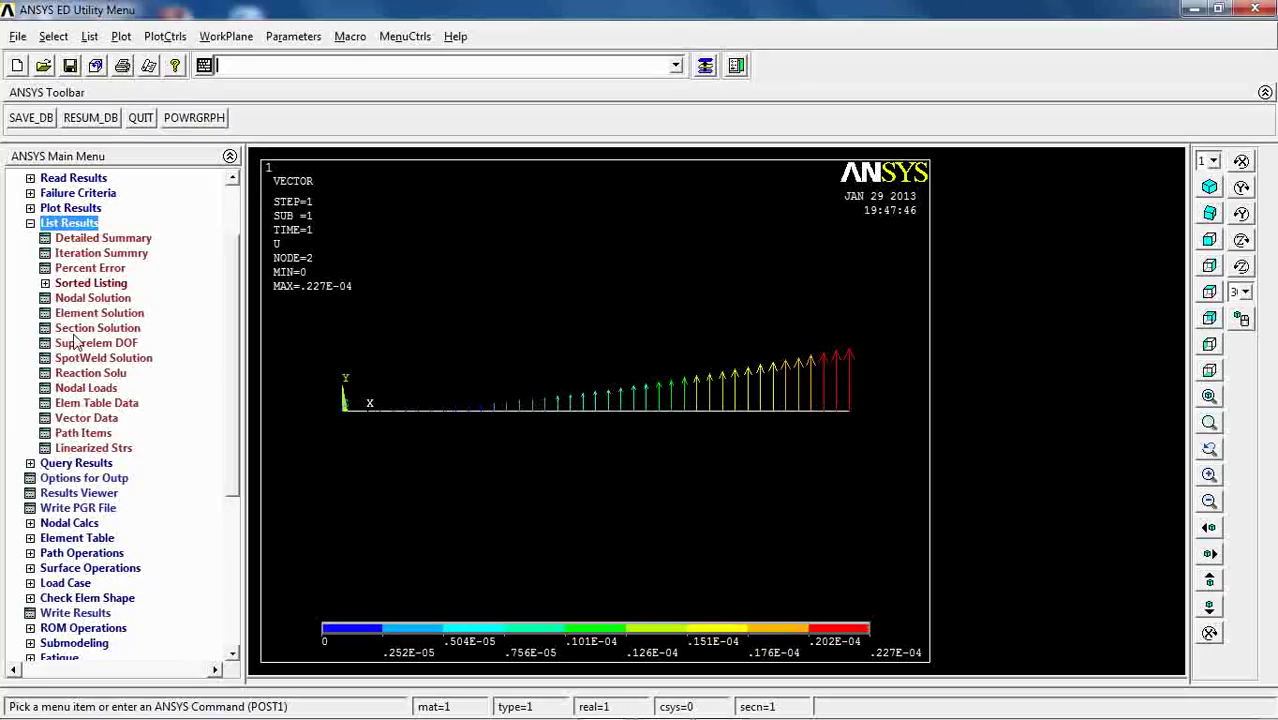
click(82, 300)
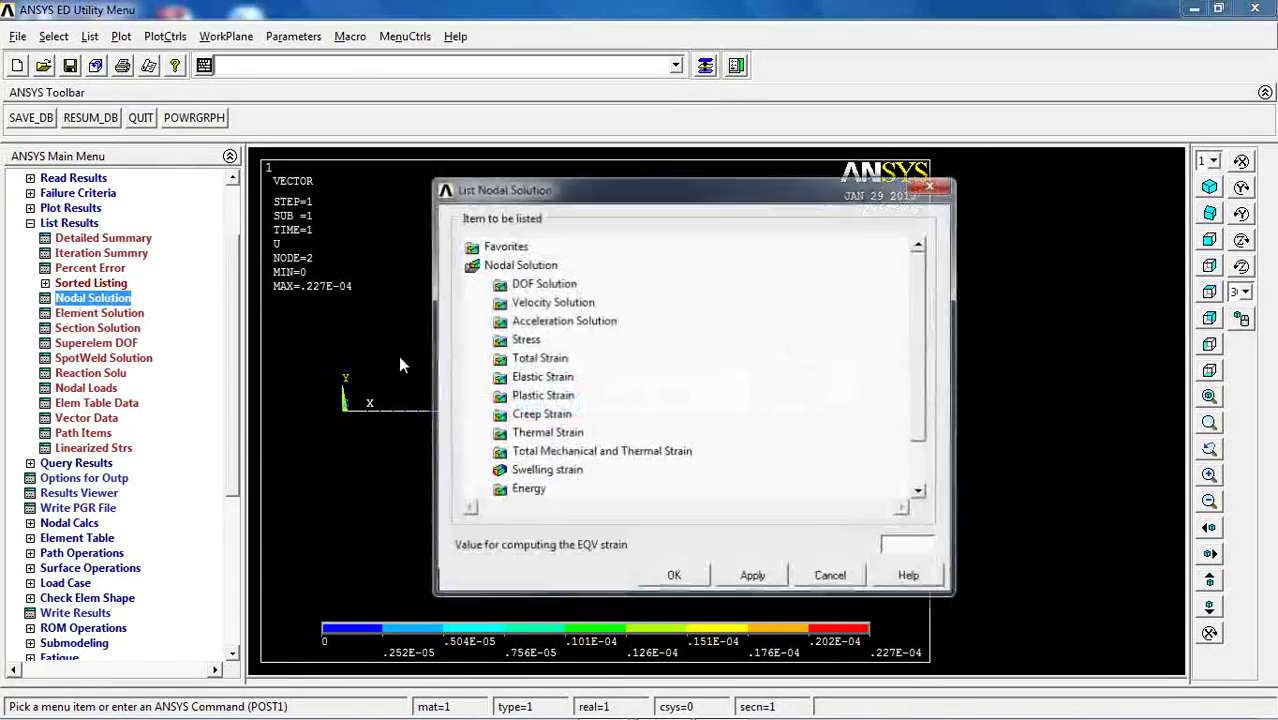
drag(599, 181, 820, 90)
double_click(760, 185)
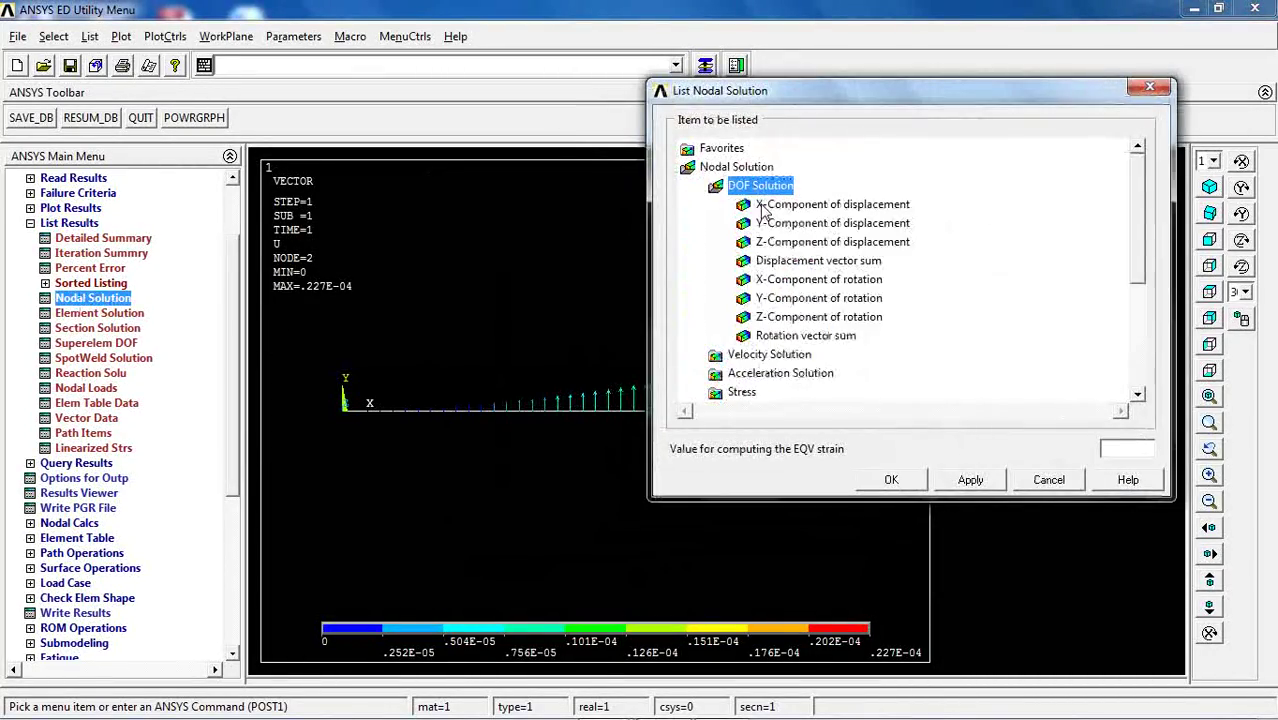
click(832, 223)
click(891, 480)
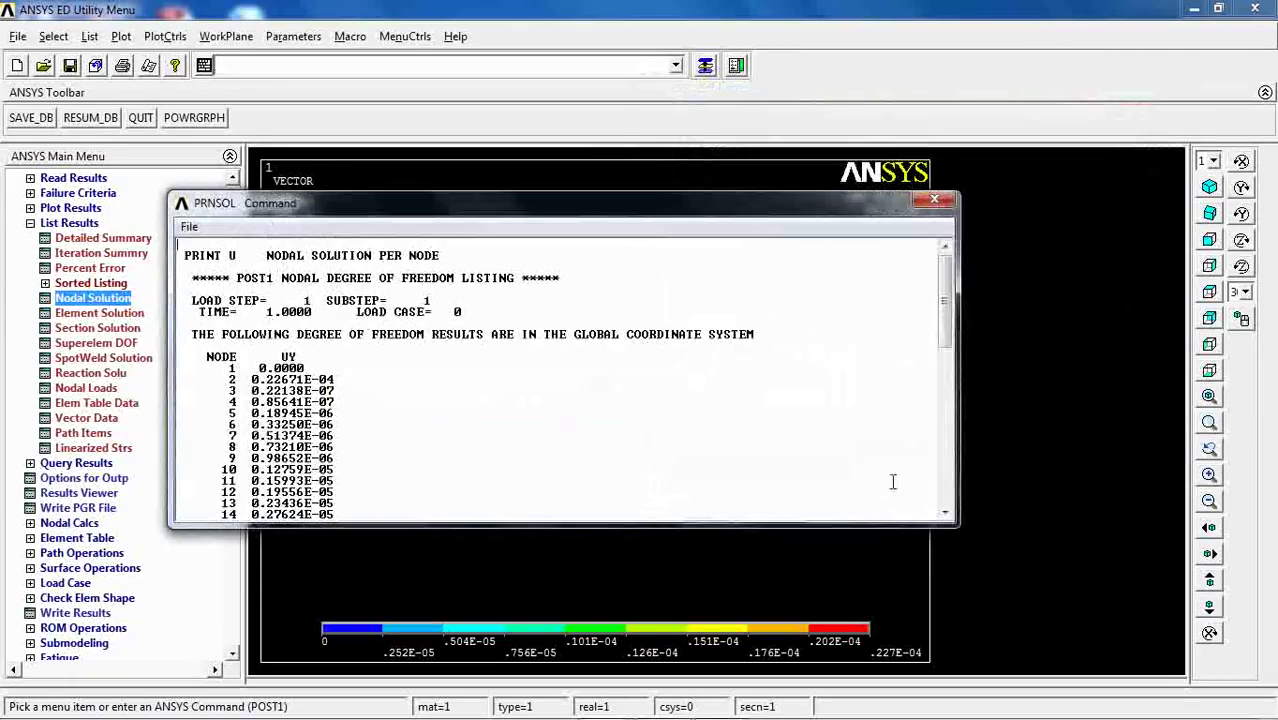
scroll(345, 335, down, 13)
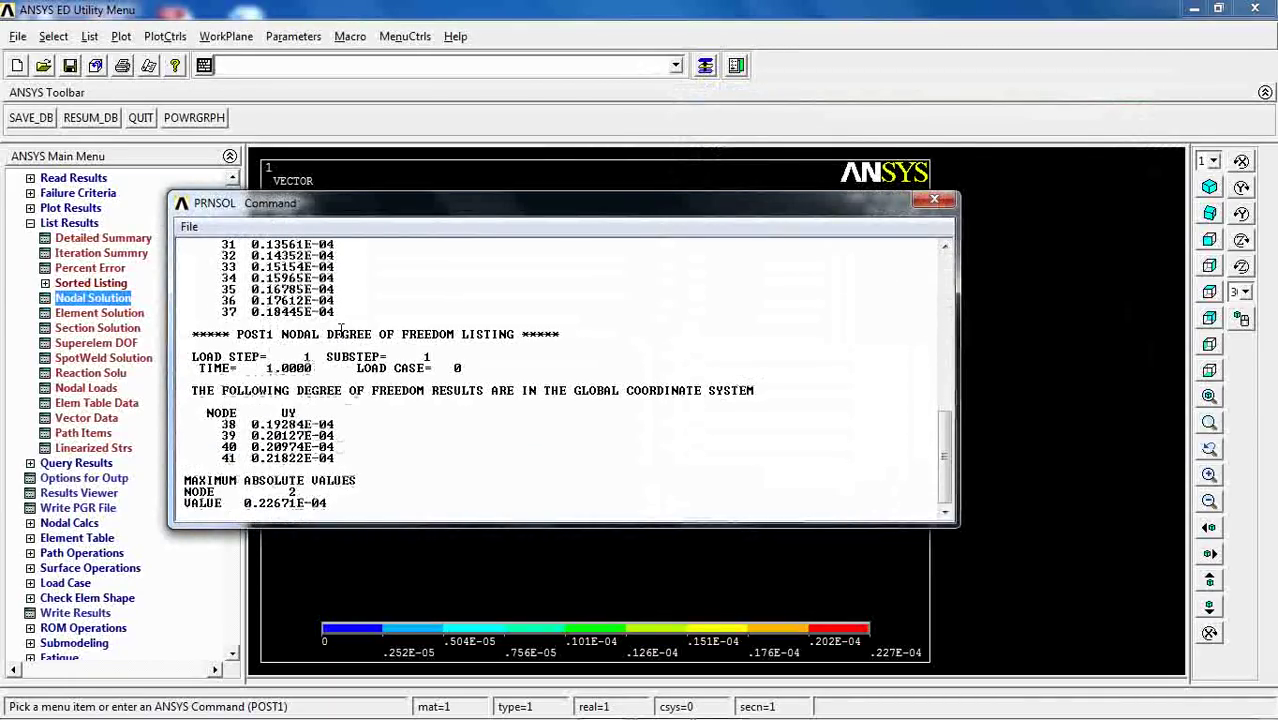
click(934, 200)
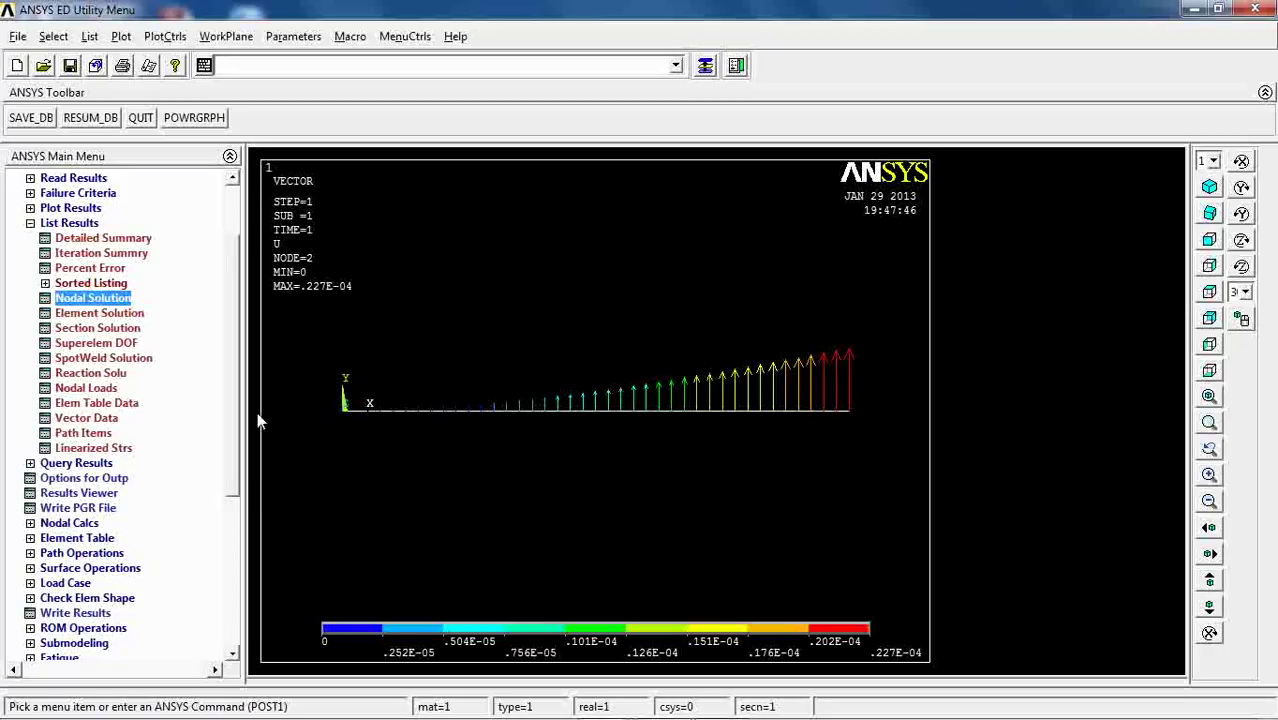
drag(242, 392, 238, 407)
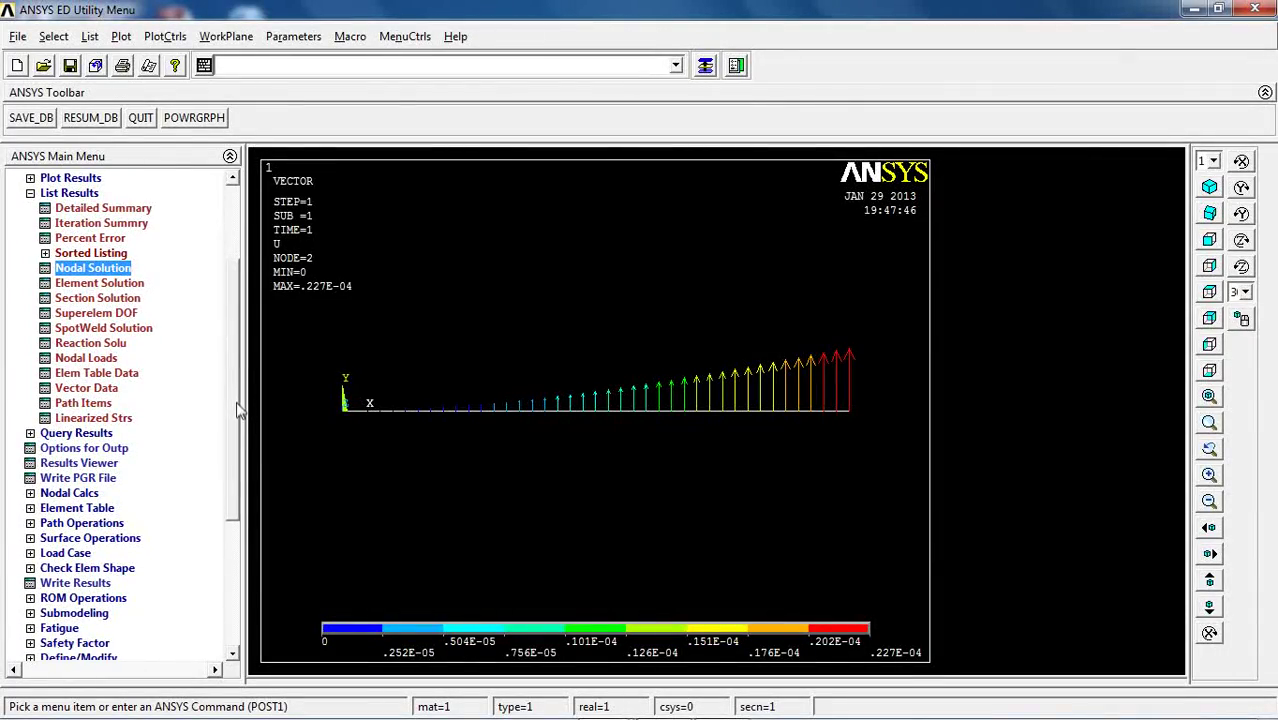